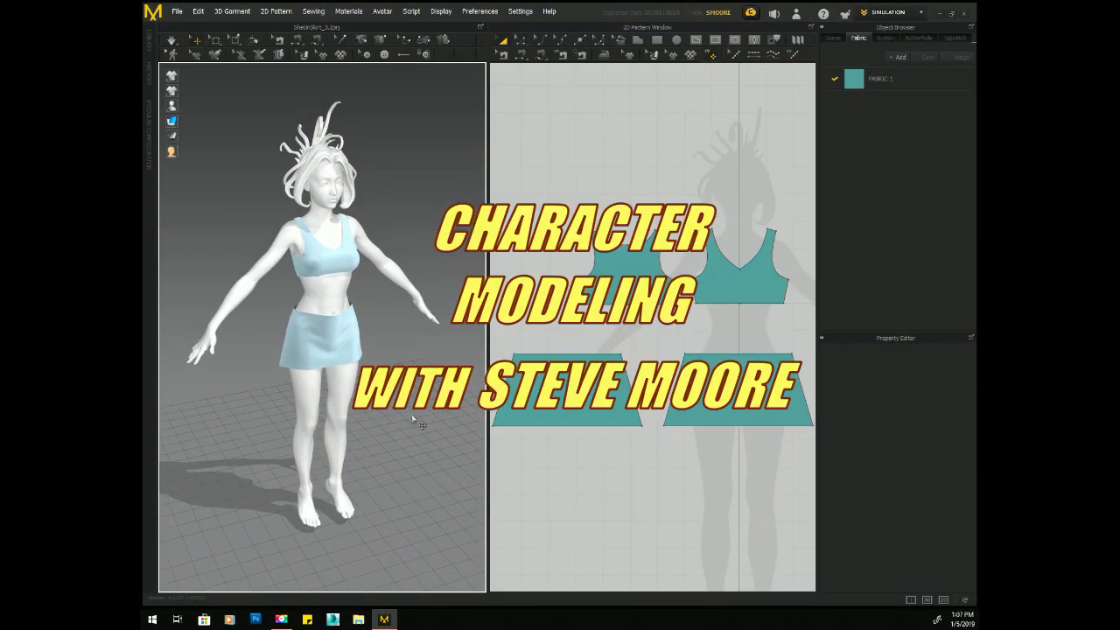
- Select all four pattern pieces of the top and skirt and unfreeze them
mouse_move(418, 425)
right_down()
mouse_move(432, 396)
mouse_move(418, 407)
right_up()
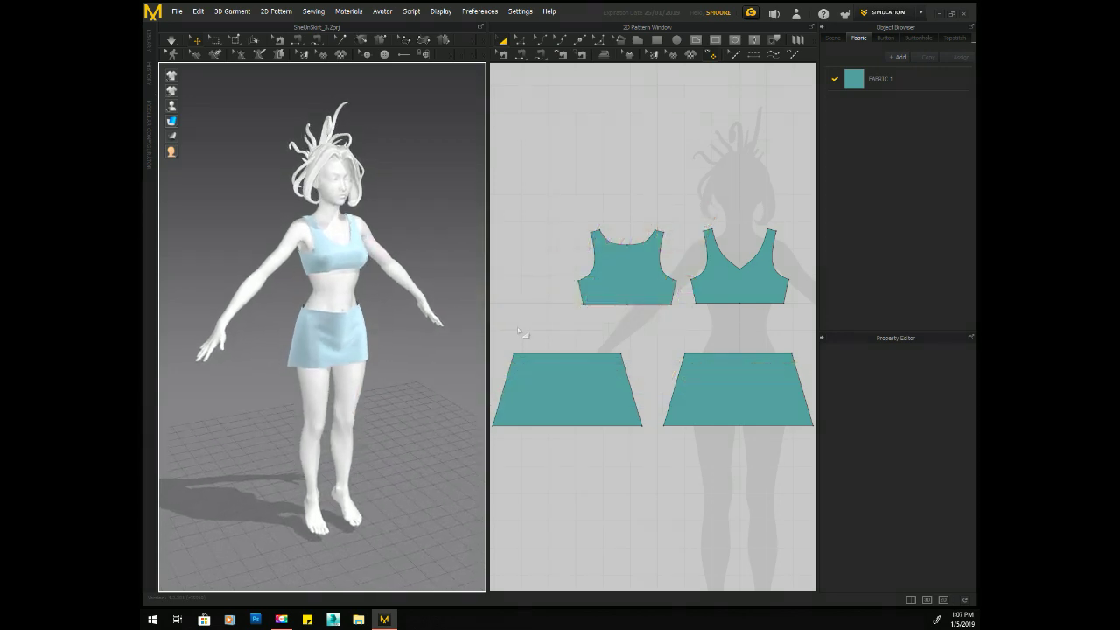
scroll(562, 344, up, 2)
scroll(563, 345, down, 4)
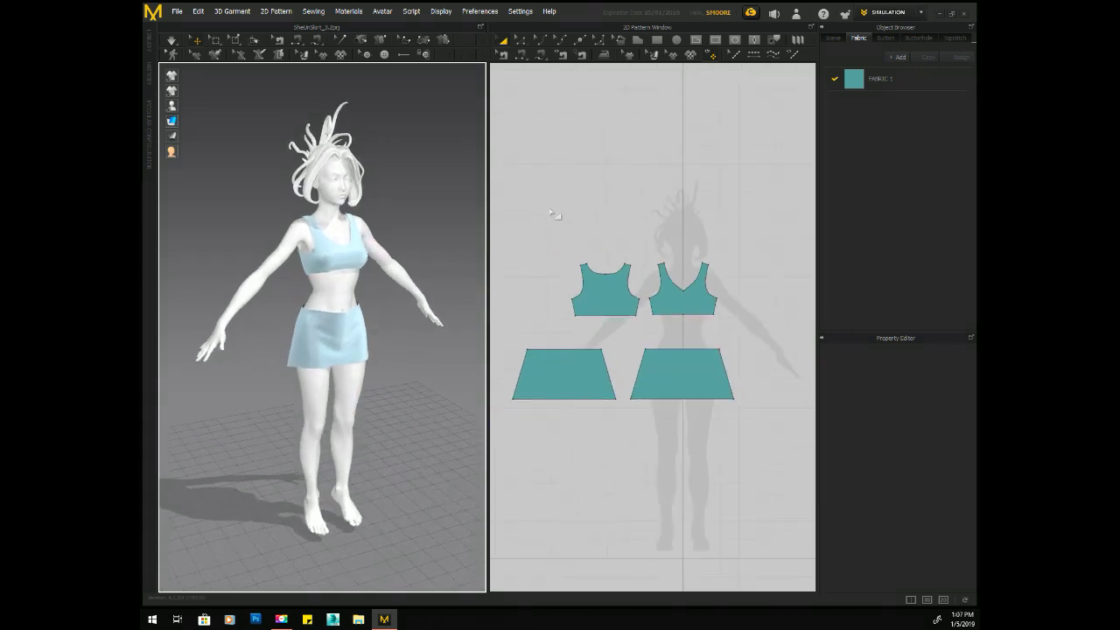
drag(522, 236, 707, 416)
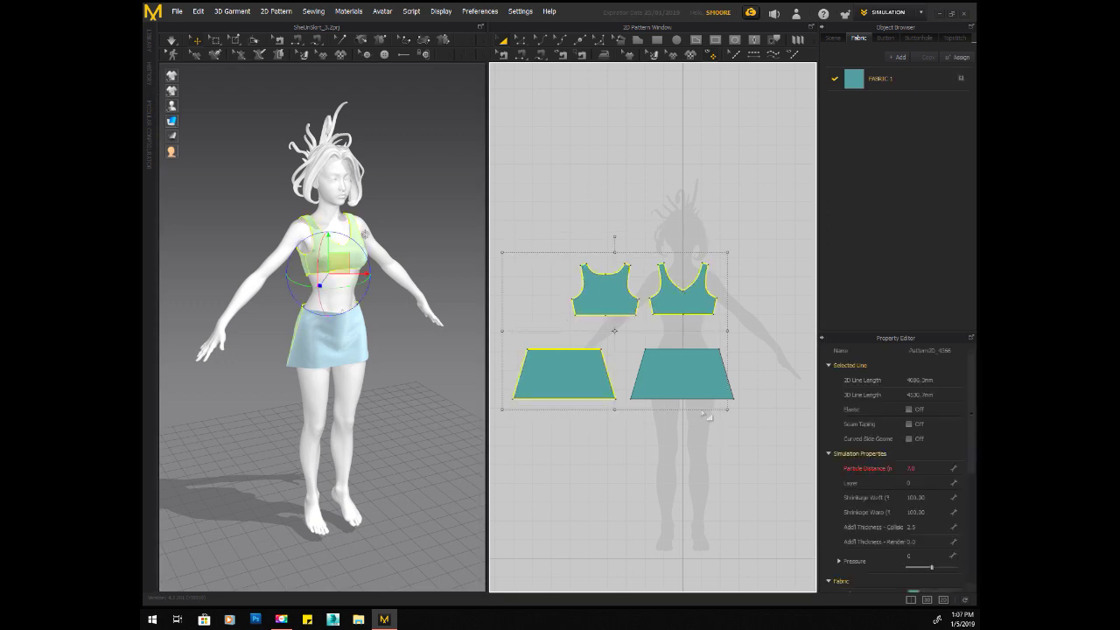
shift+click(690, 381)
right_click(683, 375)
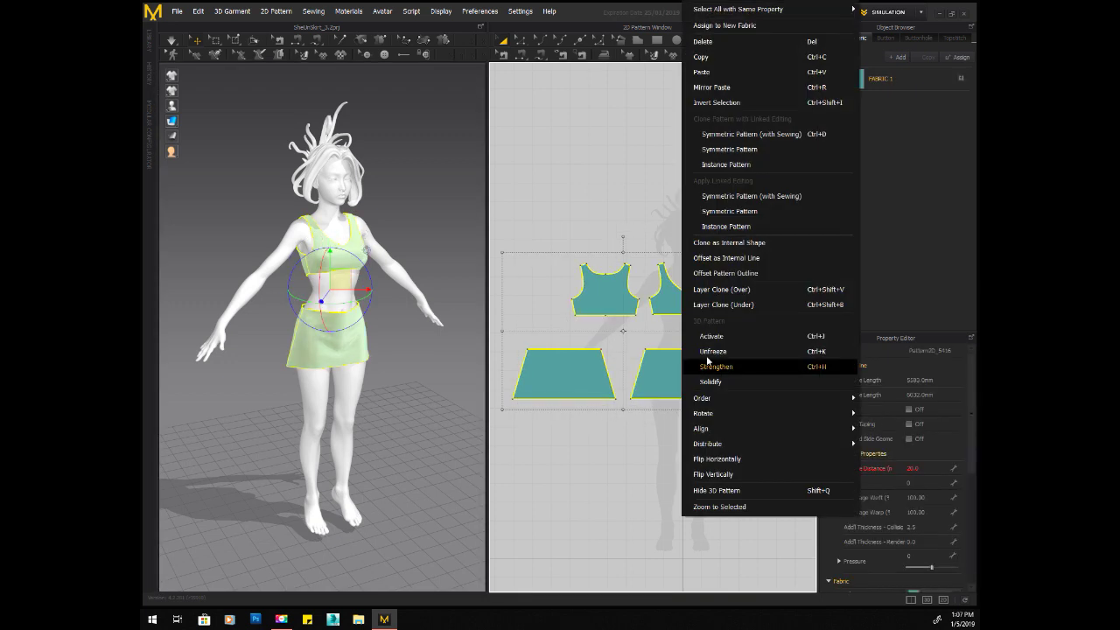
click(709, 352)
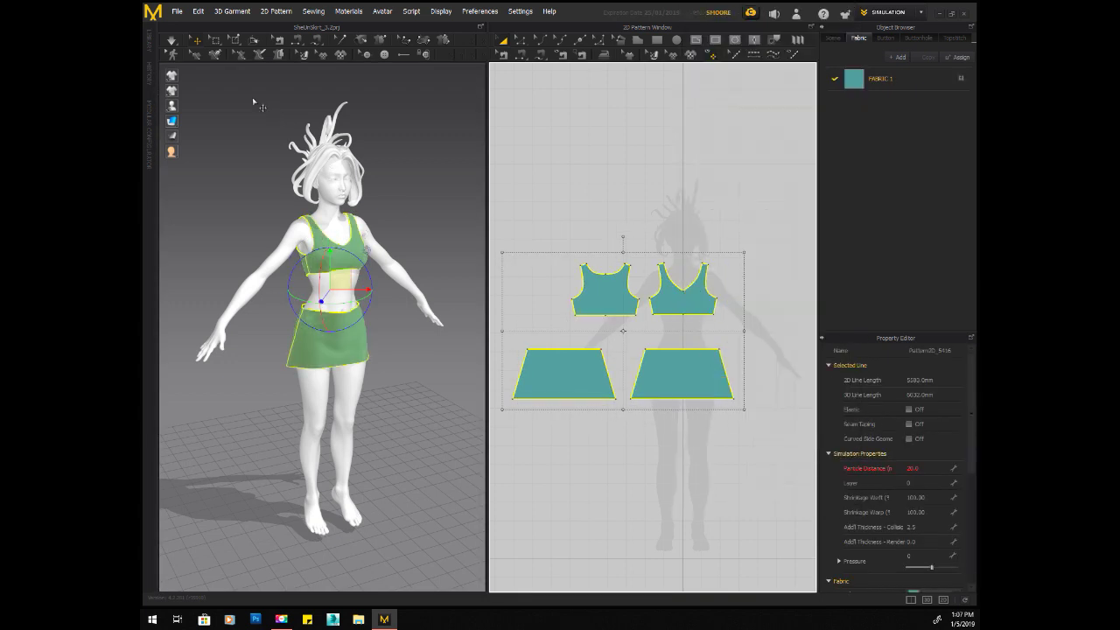
- Reset the 3D arrangement of all garment pieces around the avatar and clear the selection
click(229, 12)
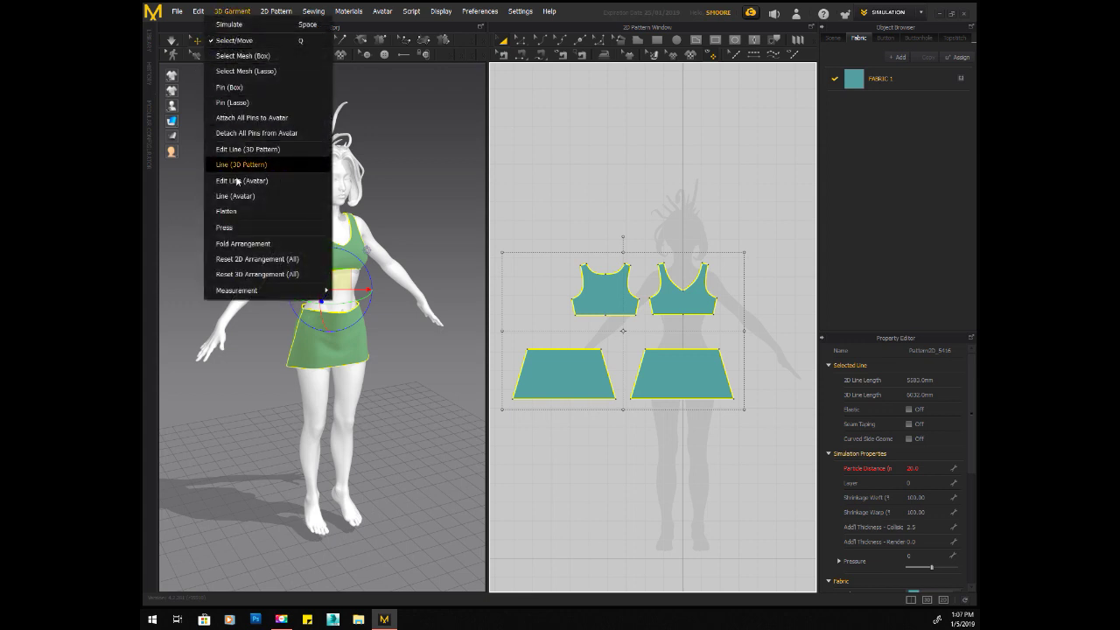
click(258, 274)
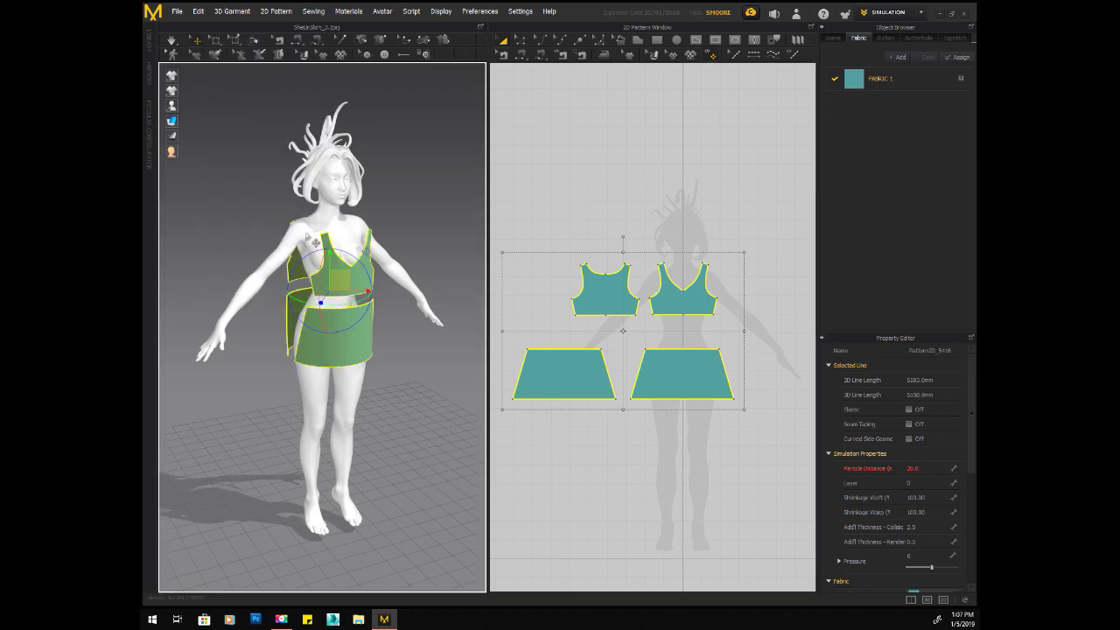
click(409, 180)
scroll(410, 182, up, 2)
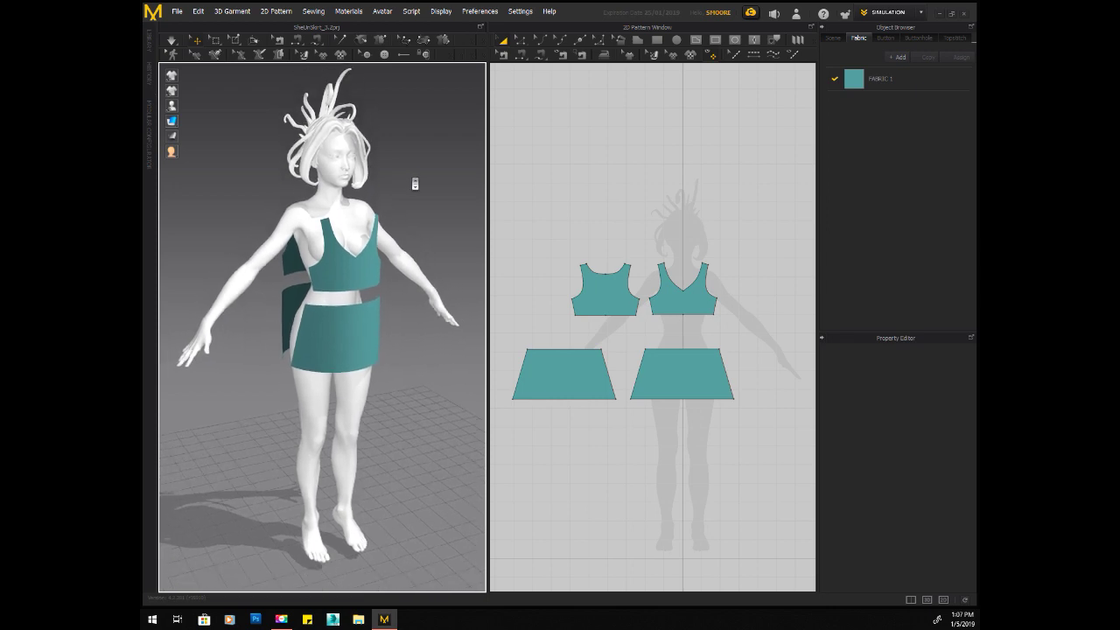
mouse_move(415, 184)
right_down()
mouse_move(442, 175)
mouse_move(409, 180)
right_up()
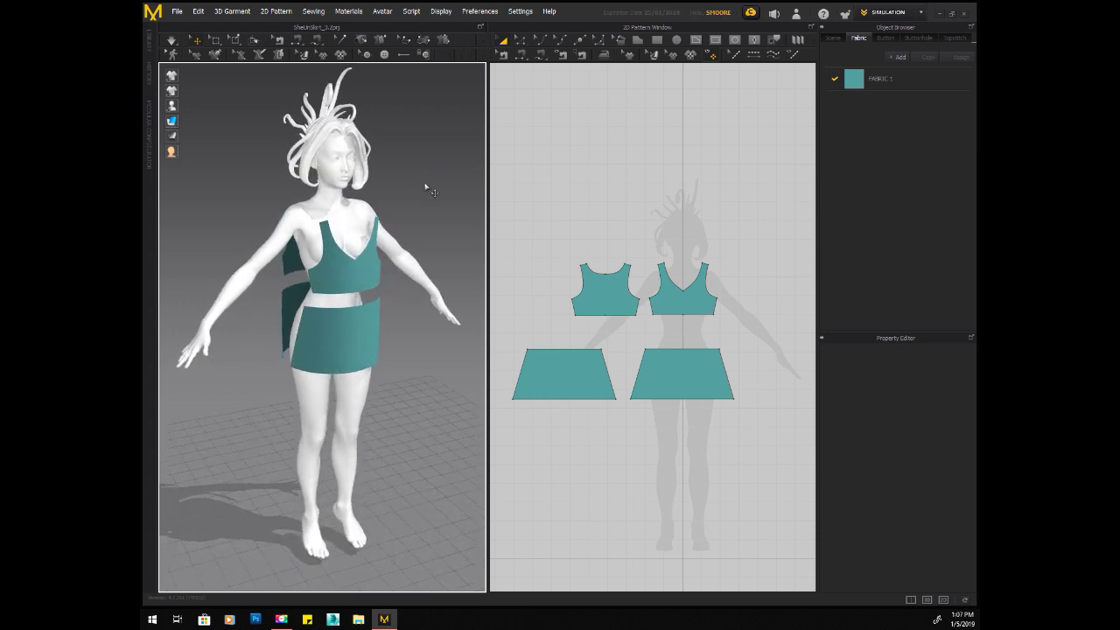
right_drag(425, 186, 398, 178)
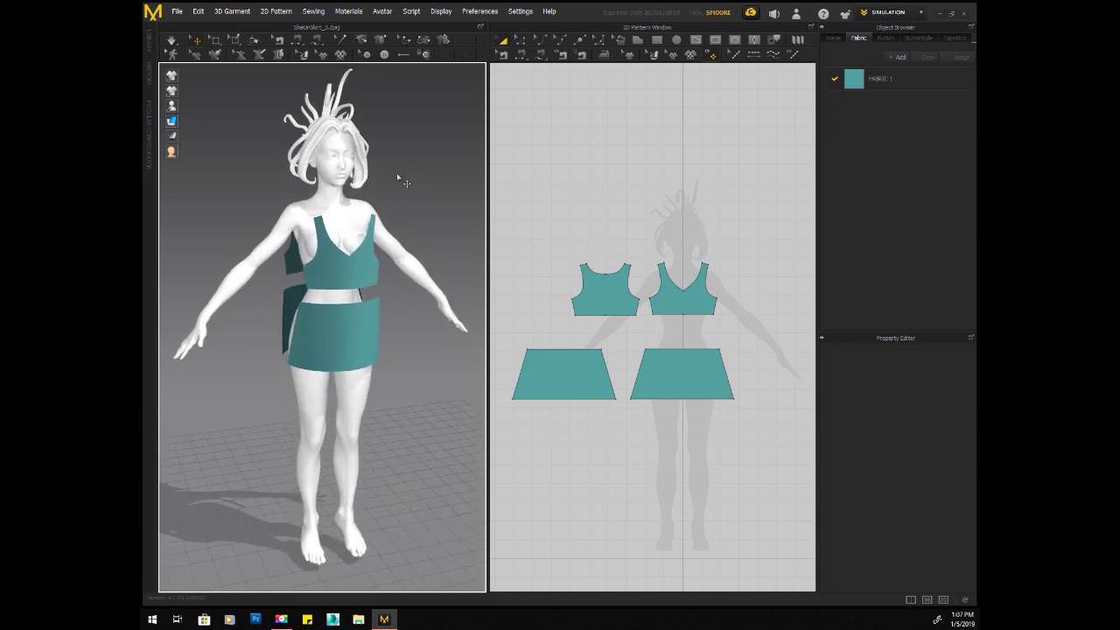
- Select all four pattern pieces again and start simulating the garment on the avatar
drag(512, 196, 642, 385)
shift+click(702, 376)
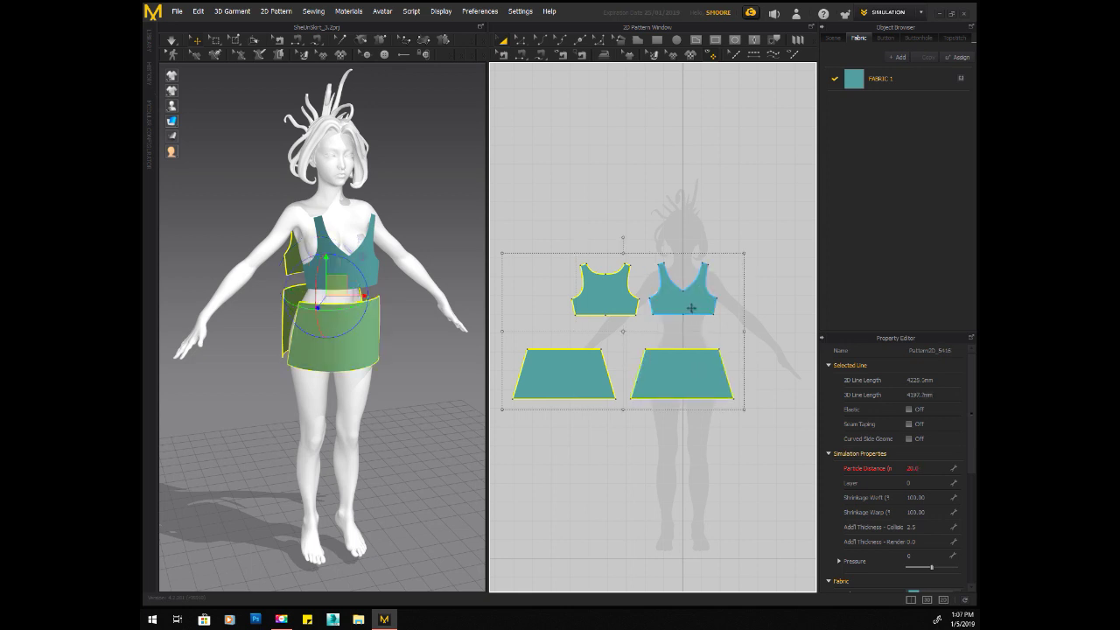
shift+click(691, 308)
click(178, 44)
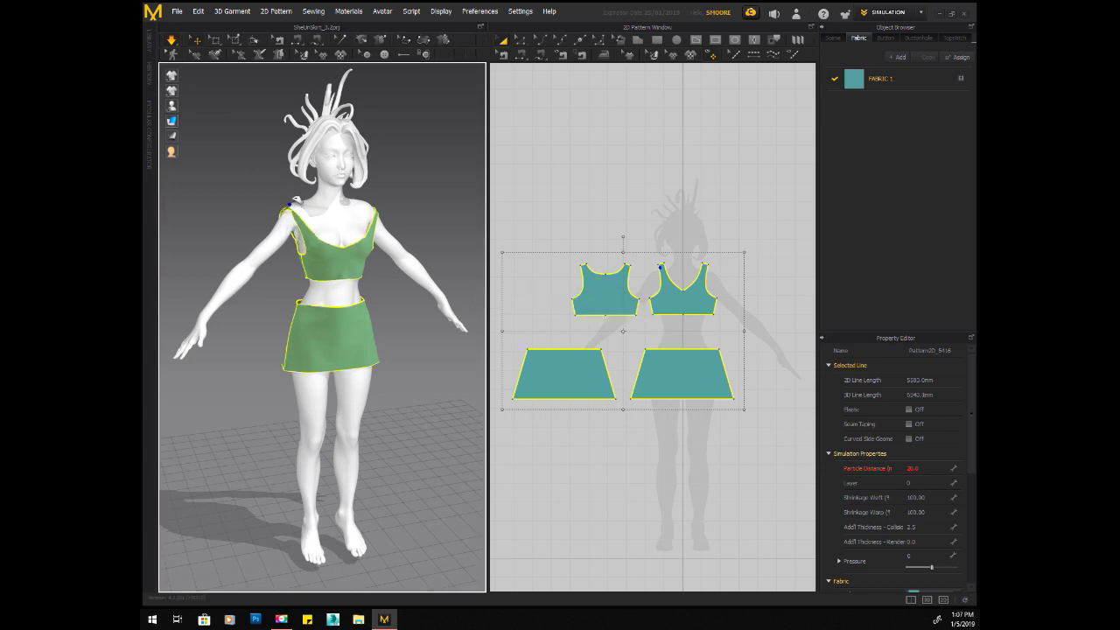
- Tug both shoulder straps of the top's front piece into place on the avatar while the simulation runs
click(395, 220)
right_drag(401, 214, 343, 243)
click(369, 221)
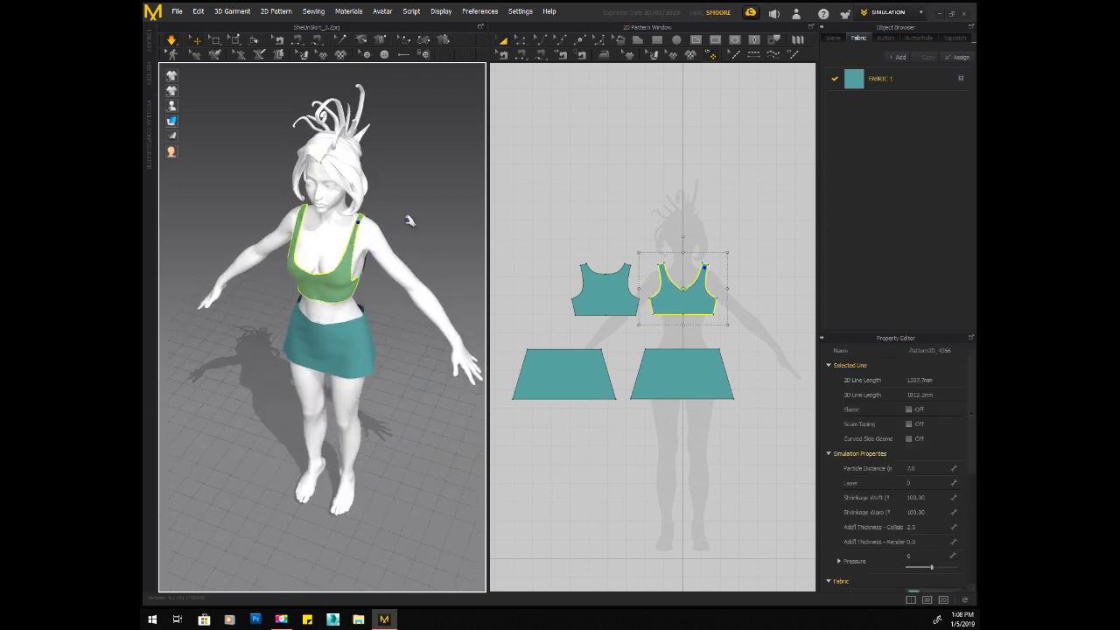
right_drag(404, 222, 193, 193)
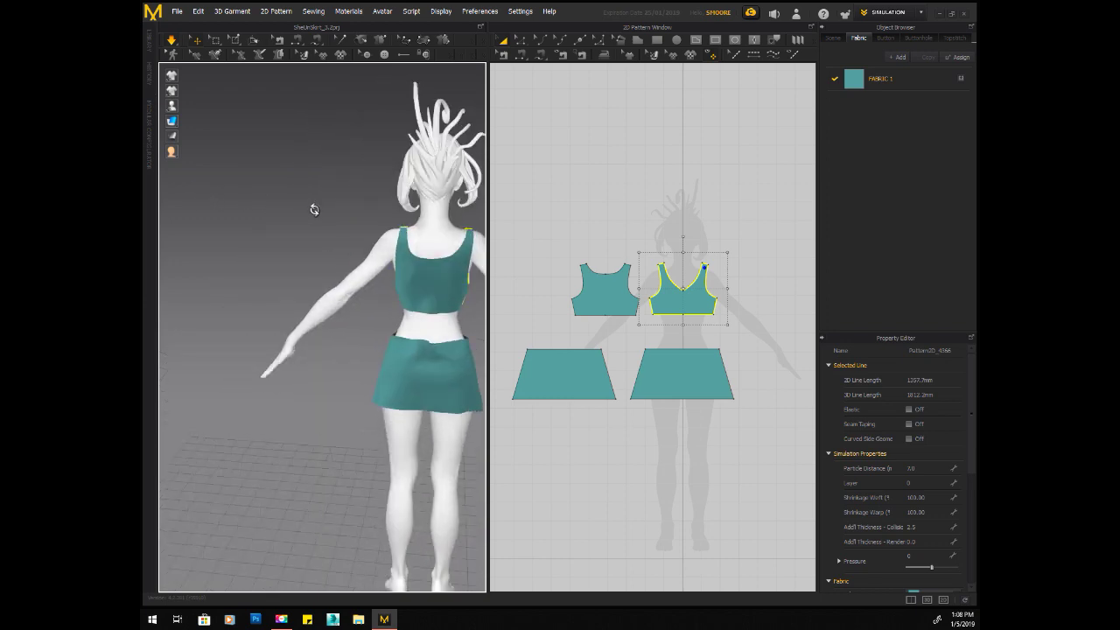
right_drag(314, 209, 204, 224)
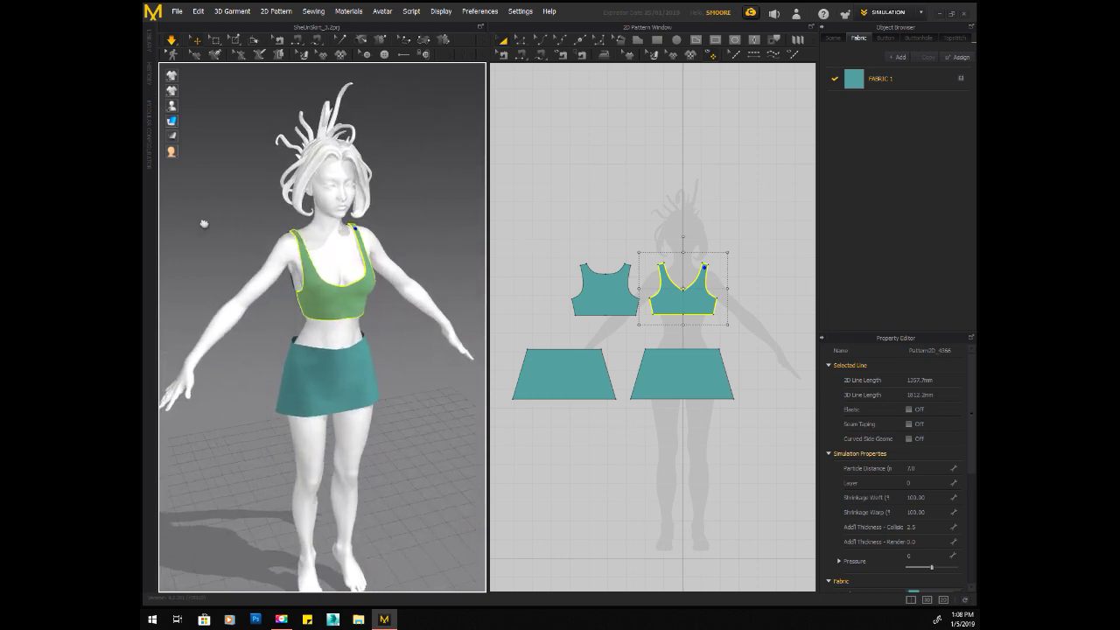
- Readjust the top's front strap on the avatar's right shoulder and check the fit from the front, side and back
scroll(215, 210, up, 4)
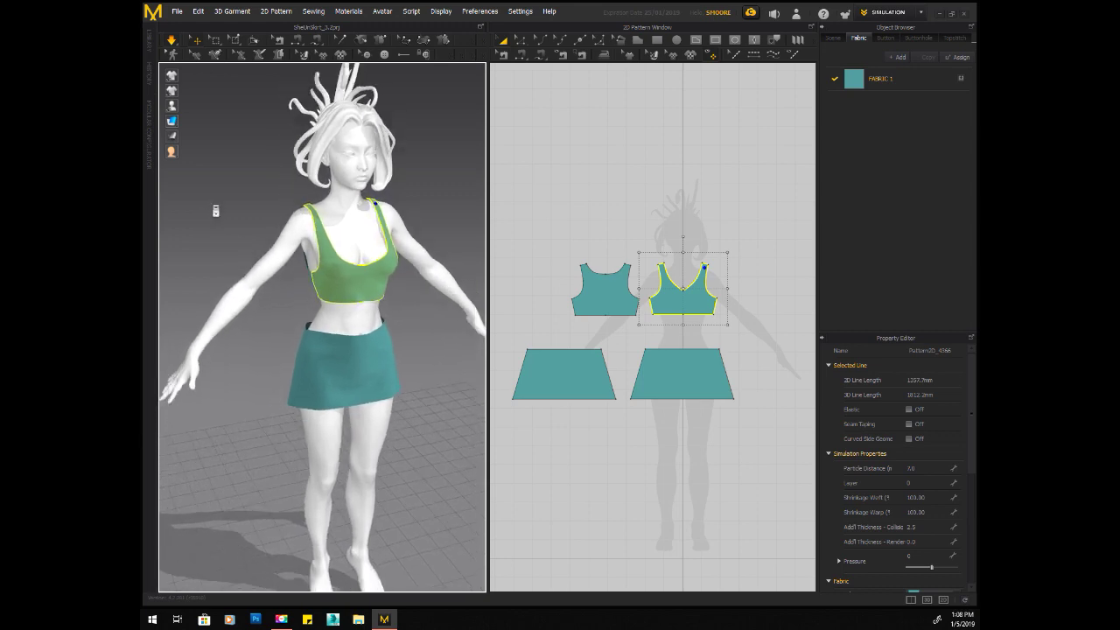
scroll(215, 210, down, 2)
right_drag(213, 205, 215, 207)
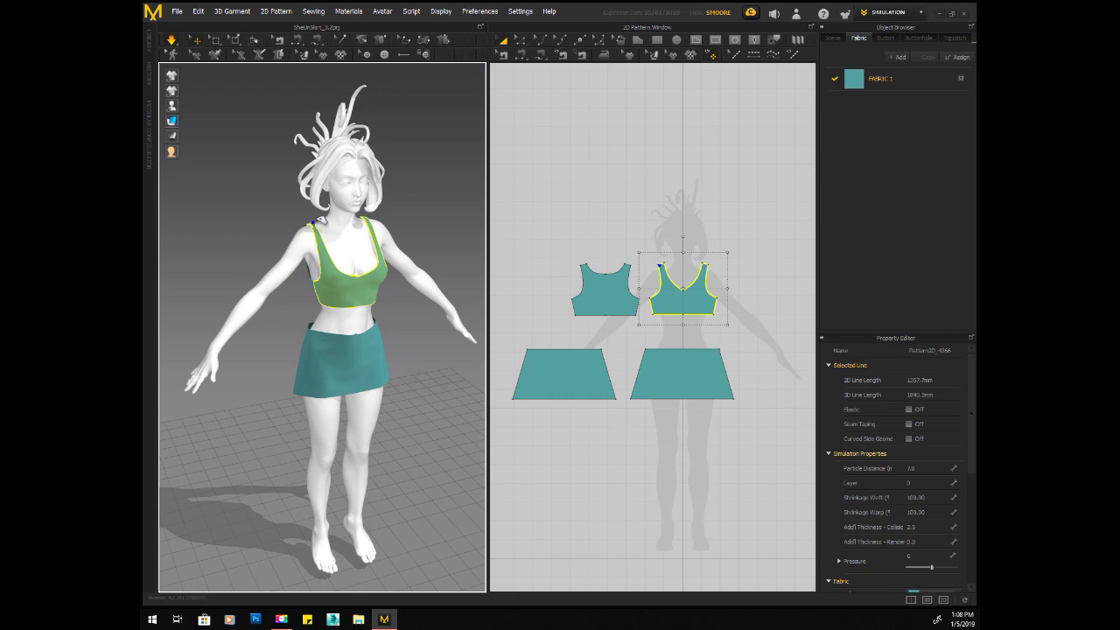
mouse_move(281, 228)
right_down()
mouse_move(264, 212)
mouse_move(261, 225)
right_up()
scroll(261, 225, down, 1)
scroll(261, 225, up, 2)
scroll(261, 225, down, 4)
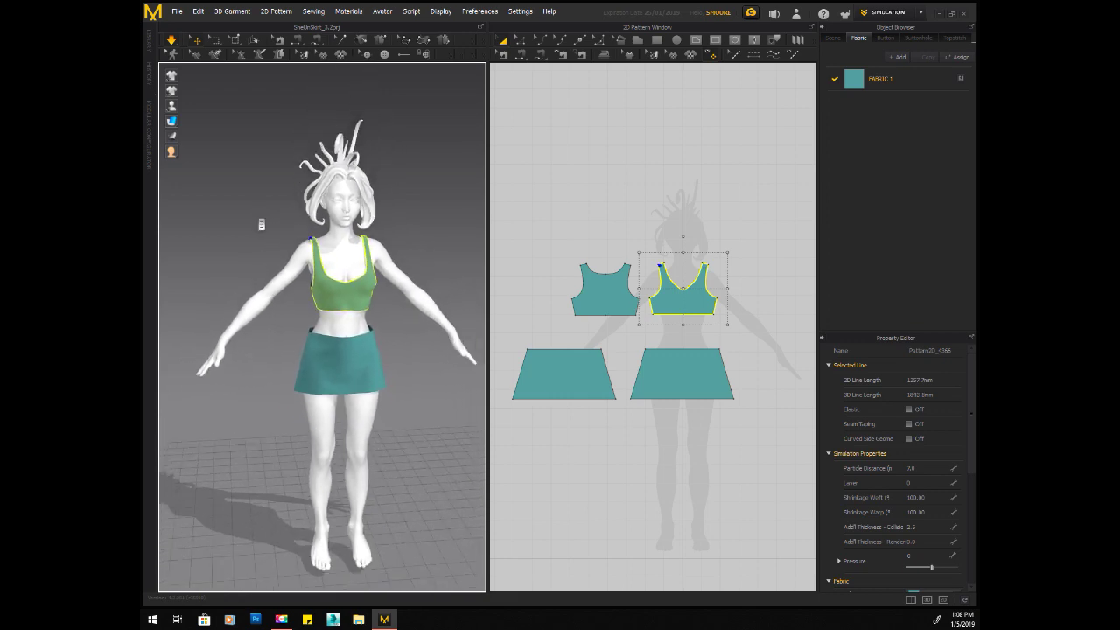
right_drag(265, 219, 397, 210)
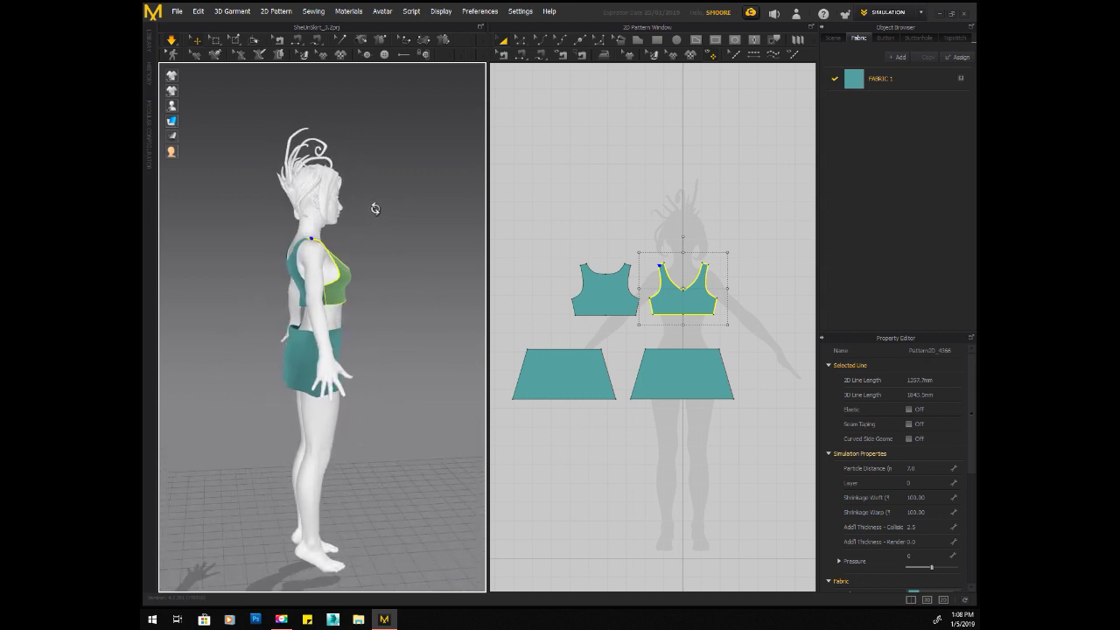
right_drag(403, 217, 433, 220)
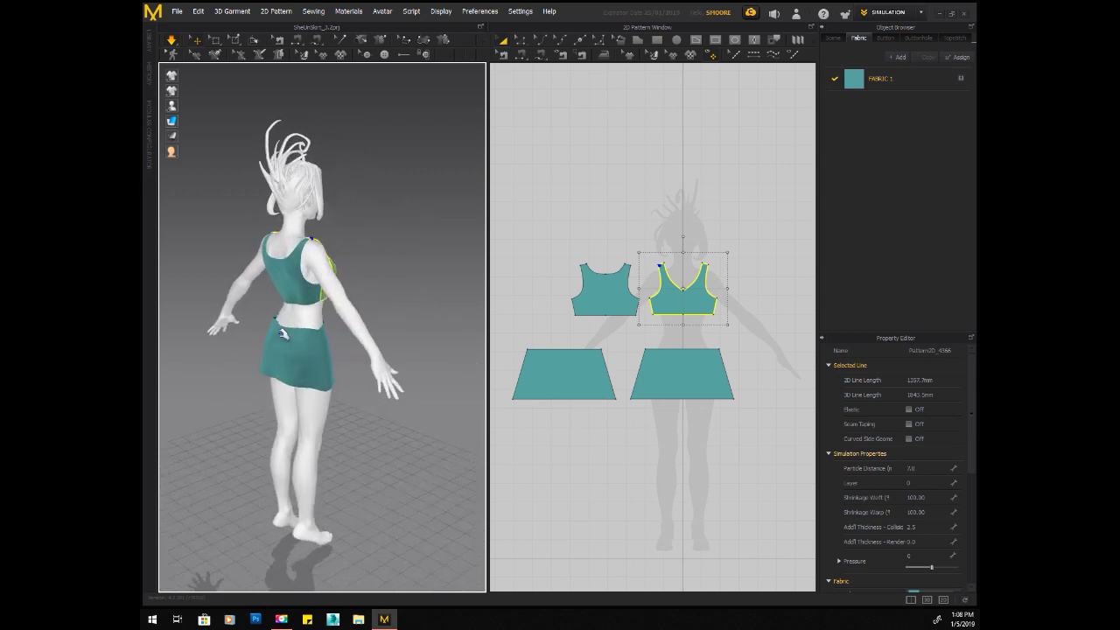
- Tug the skirt's back piece and the hem of its front piece into place during the simulation
click(292, 316)
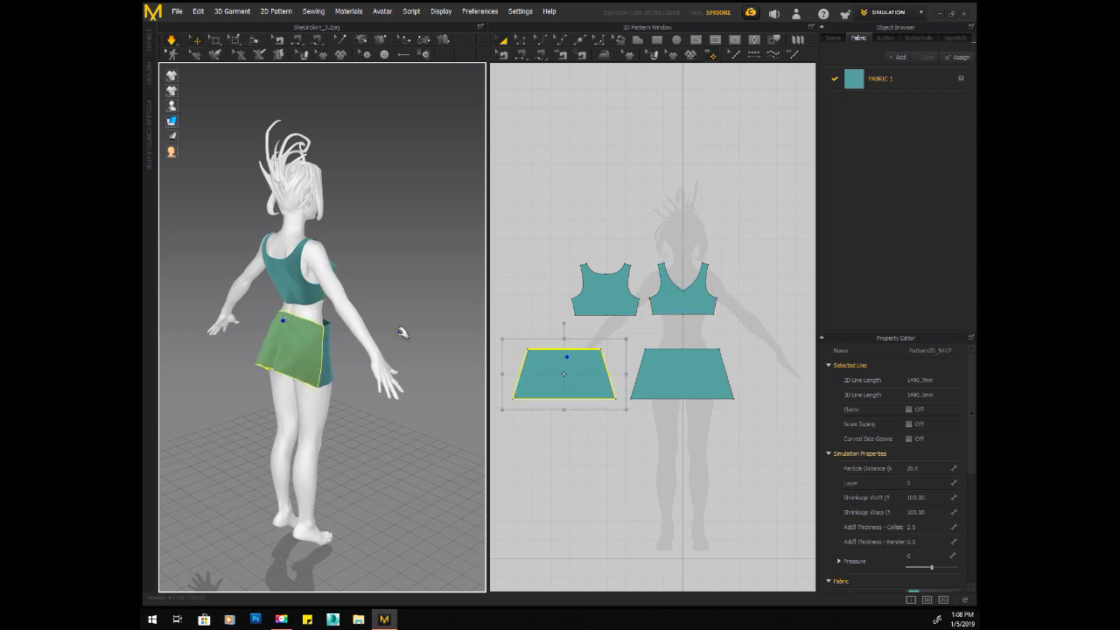
right_drag(401, 303, 457, 288)
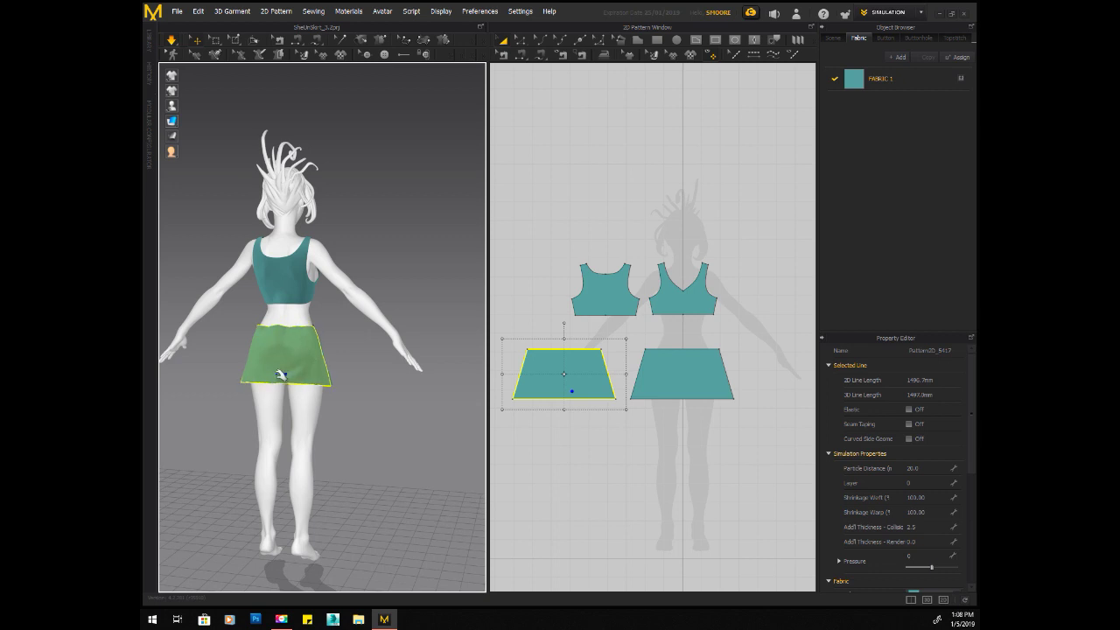
right_drag(369, 387, 167, 382)
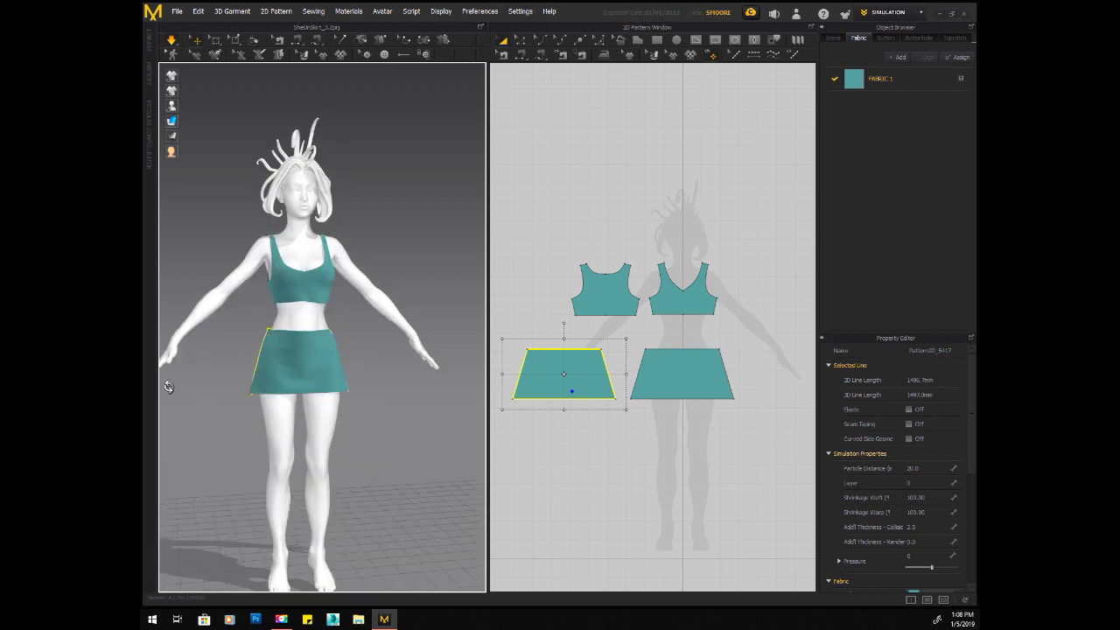
click(290, 398)
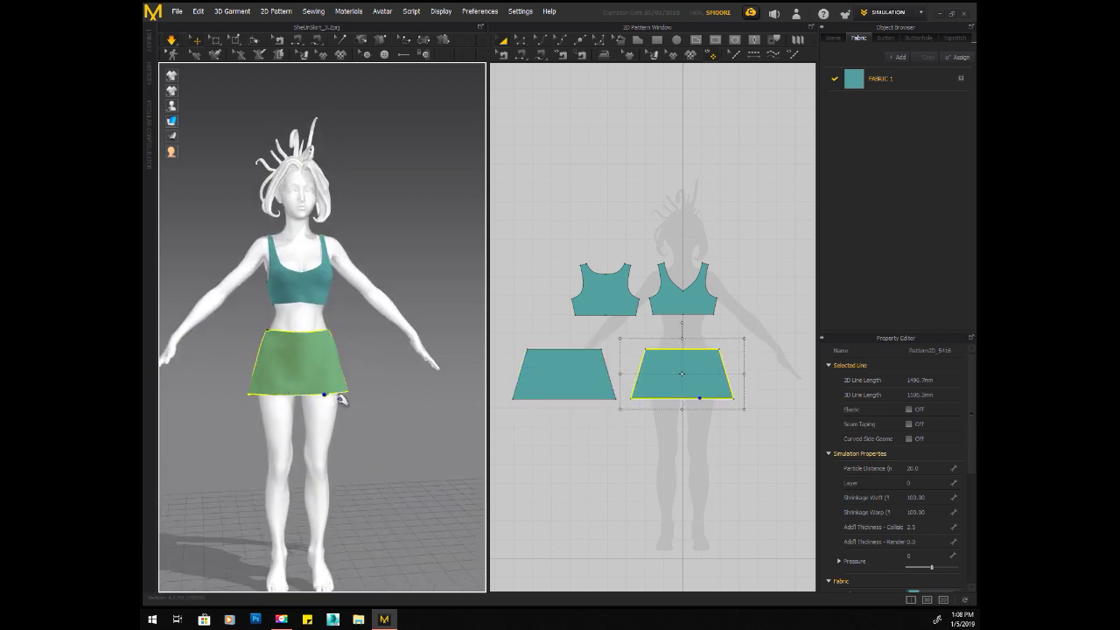
right_drag(340, 399, 385, 420)
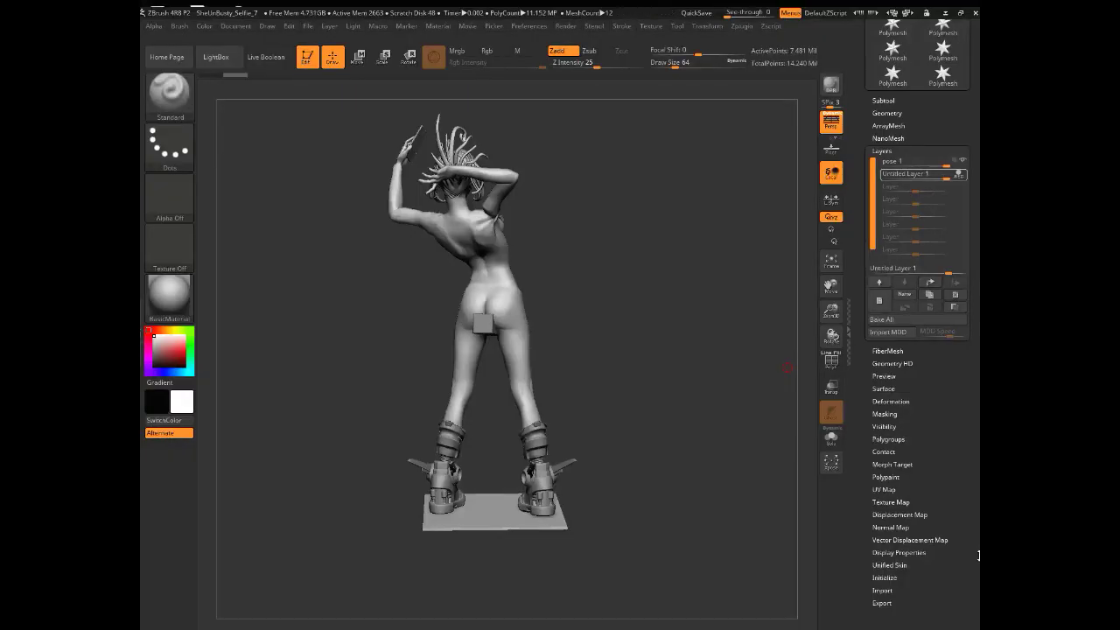
- Switch to ZBrush, frame the posed figure's upper body and turn on the polyframe display
mouse_move(707, 28)
click(742, 298)
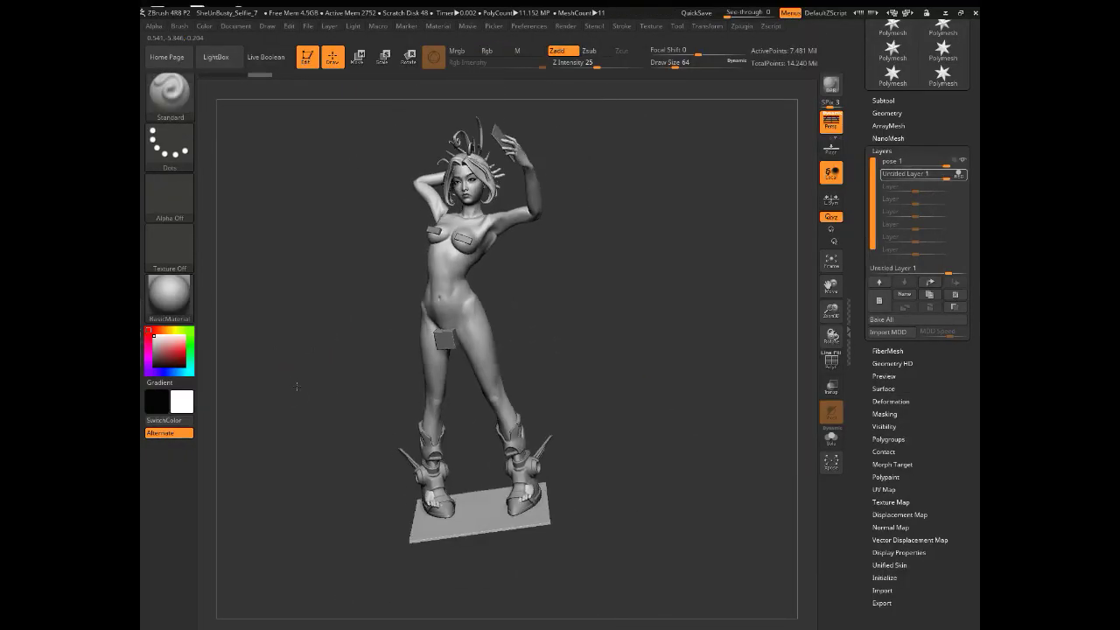
alt+drag(339, 426, 348, 395)
ctrl+right_drag(347, 394, 350, 391)
click(831, 360)
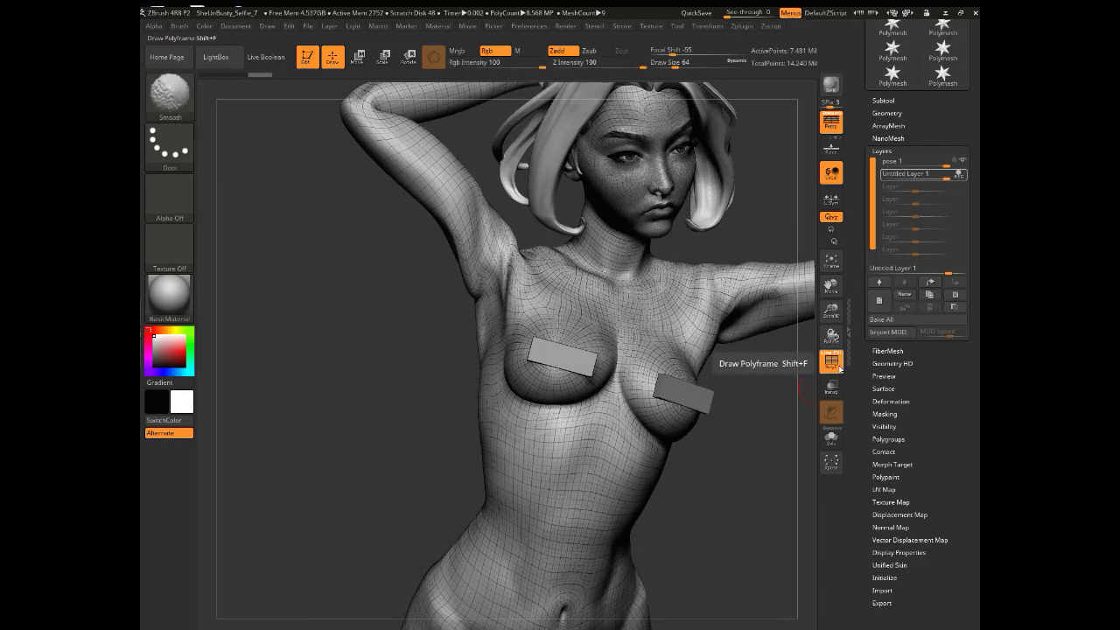
- Step the posed body mesh down to a low subdivision level, keeping the torso and raised arm in view
key(shift)
key(shift+d)
key(shift+d)
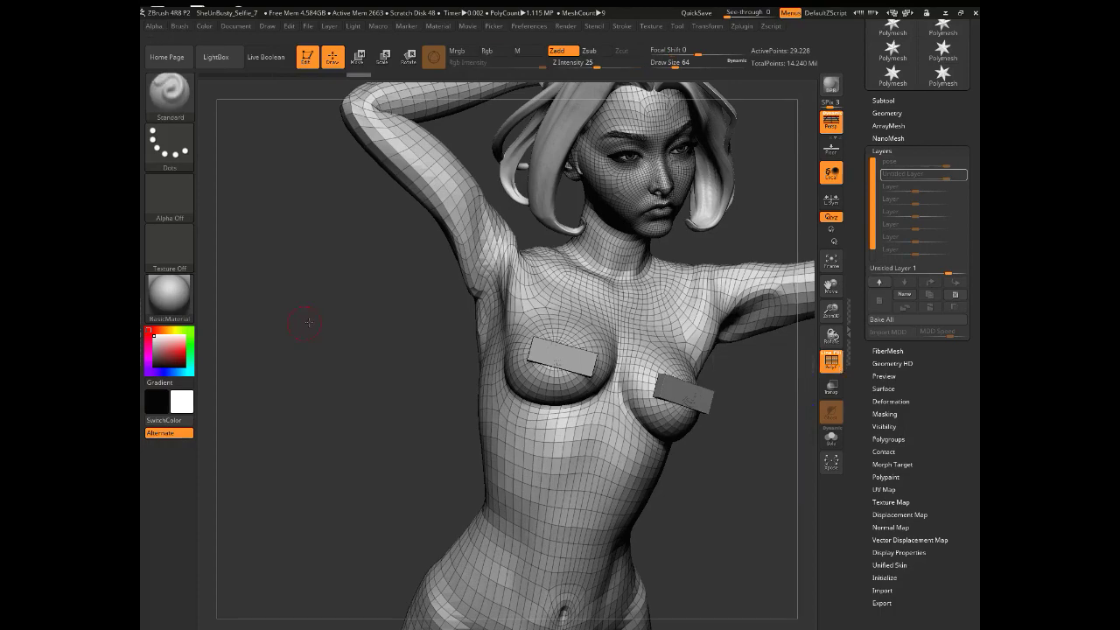
drag(305, 320, 264, 369)
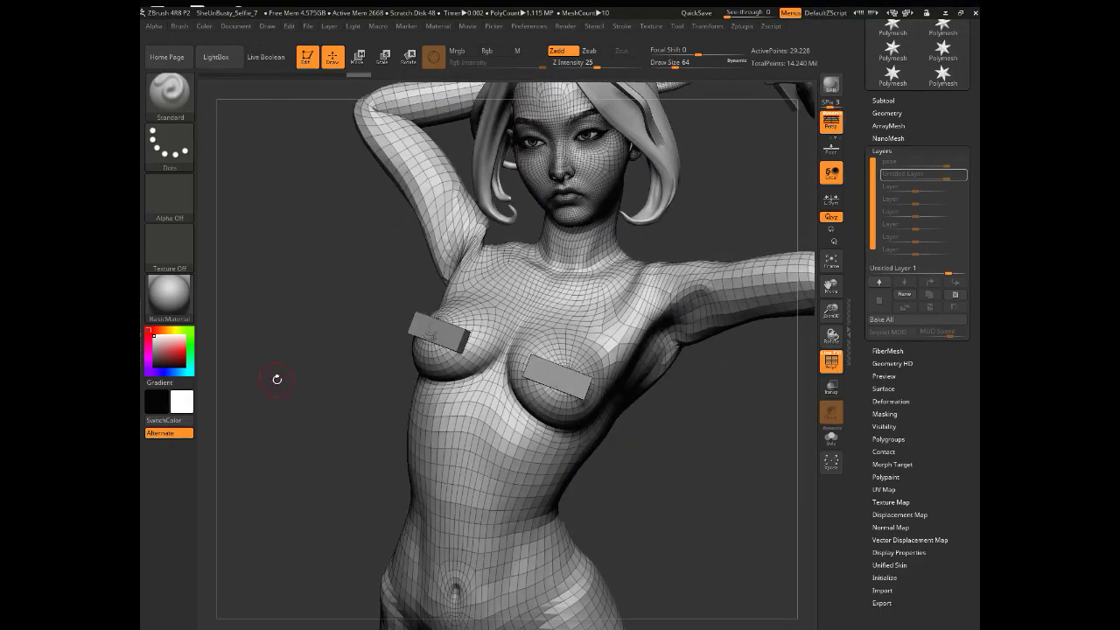
drag(394, 234, 362, 261)
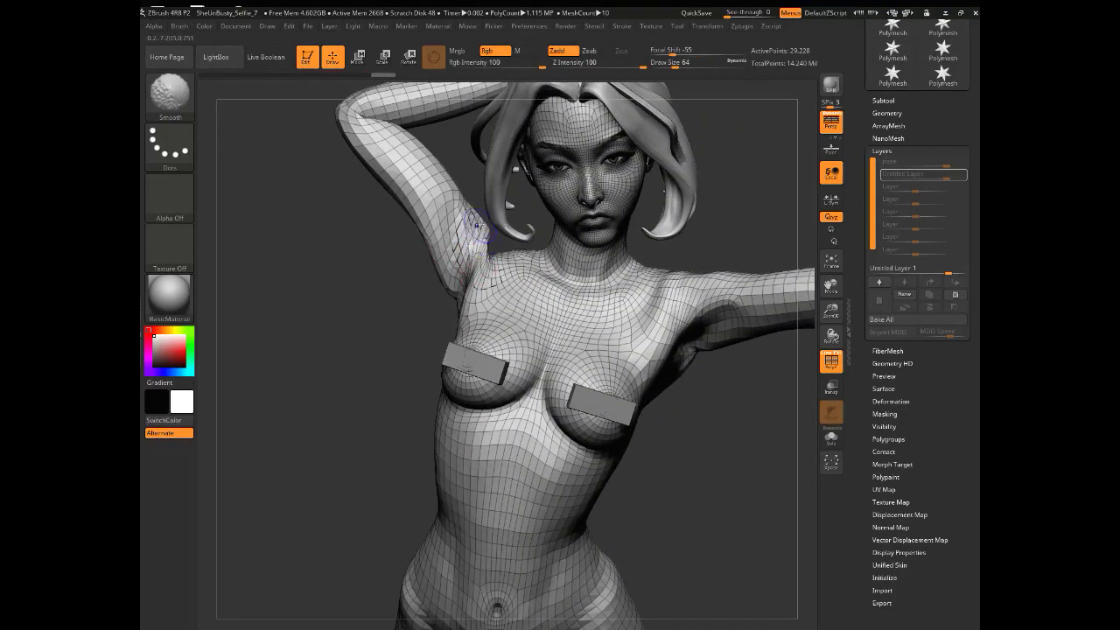
click(180, 329)
click(183, 352)
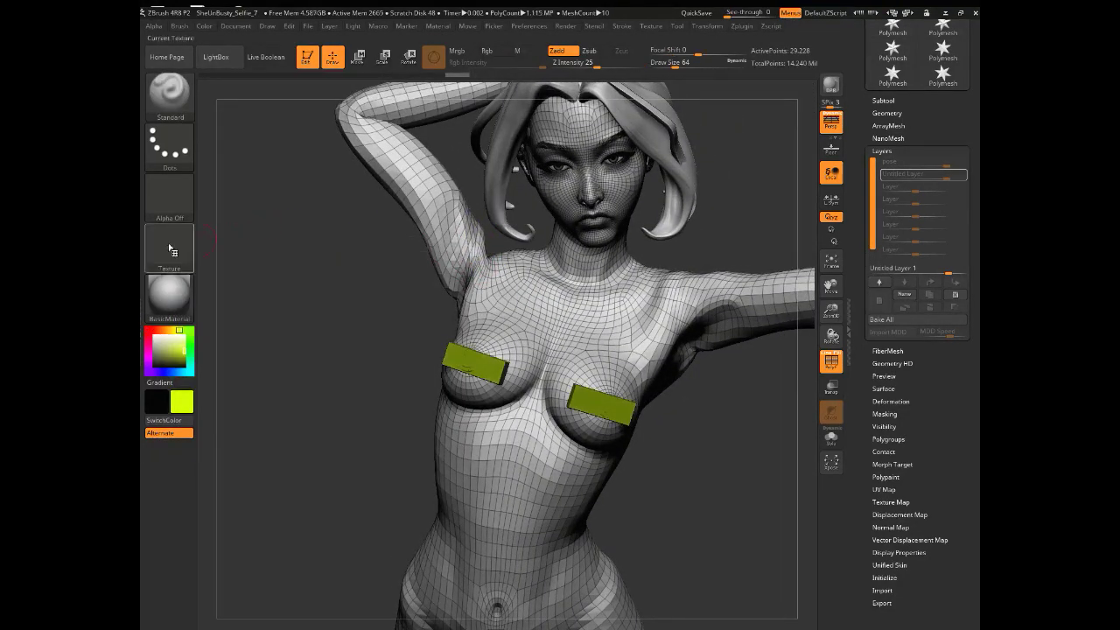
click(154, 336)
- Smooth the body mesh around the armpit and shoulder of the arm bent behind the head, from front and back
shift+drag(305, 311, 453, 261)
drag(635, 393, 595, 438)
shift+drag(438, 271, 453, 262)
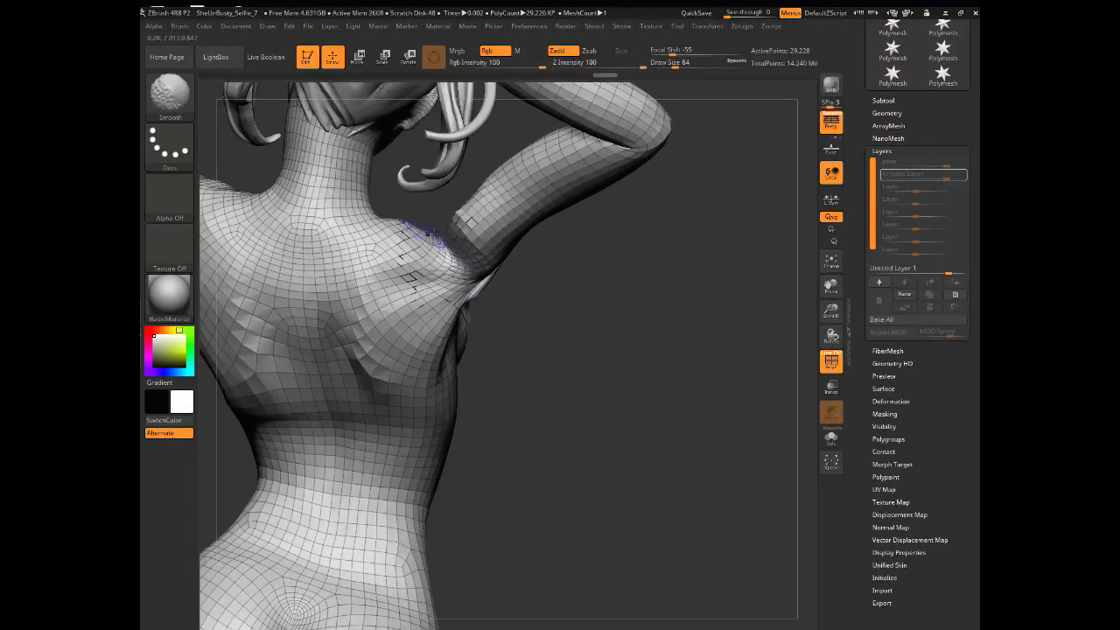
drag(594, 376, 567, 378)
shift+drag(405, 230, 436, 248)
mouse_move(645, 420)
mouse_down()
mouse_move(300, 355)
mouse_move(379, 424)
mouse_up()
drag(327, 478, 402, 316)
drag(402, 317, 442, 297)
- Turn off the polyframe display and mask the posed body from the hips down
ctrl+drag(576, 160, 480, 285)
alt+drag(402, 302, 400, 370)
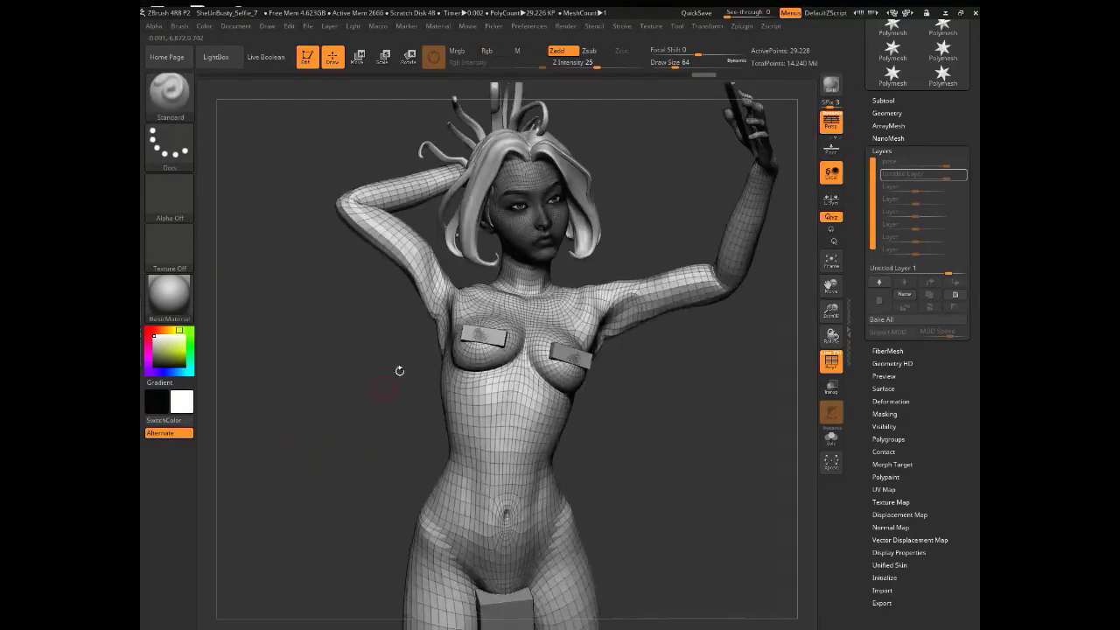
click(830, 360)
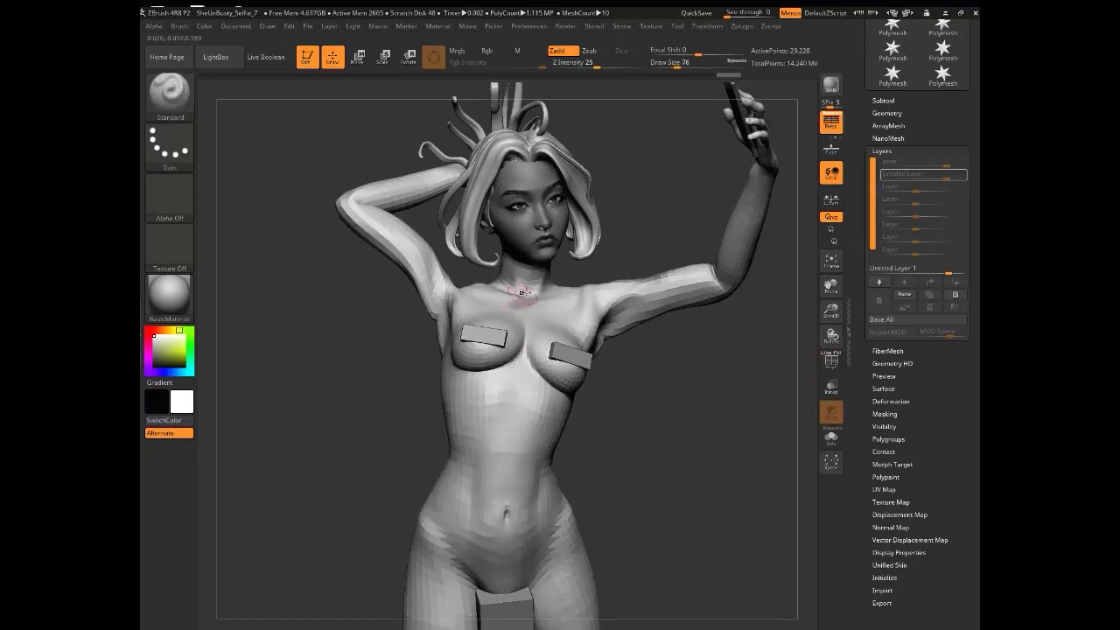
drag(306, 485, 363, 460)
ctrl+drag(357, 543, 664, 320)
alt+drag(390, 341, 392, 393)
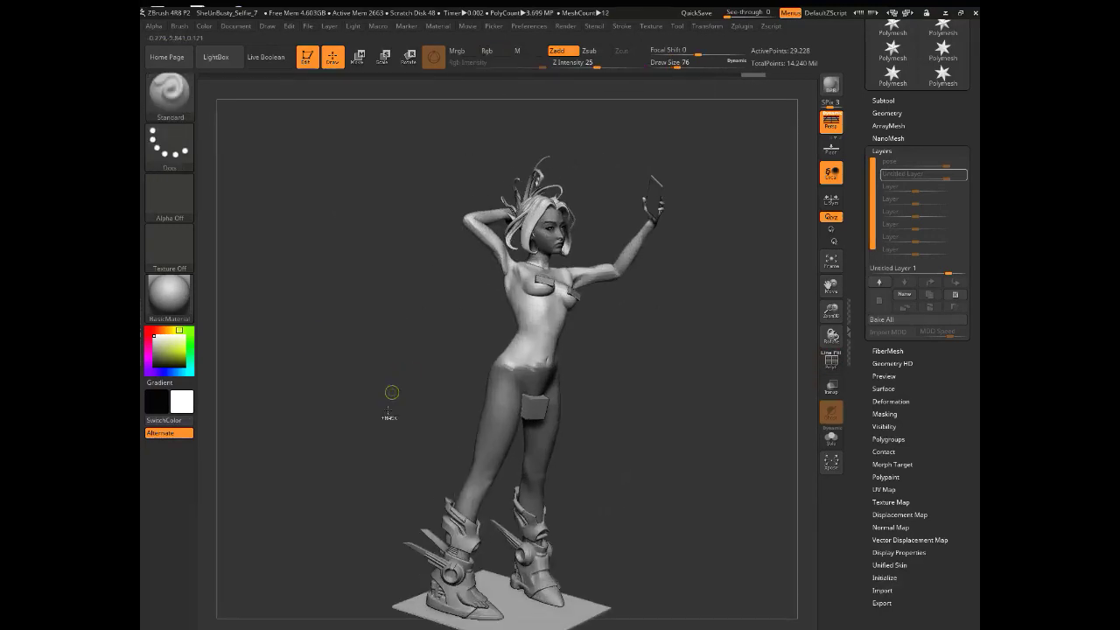
- Mask the head, extended arm, lower back and waist, leaving the bent arm's shoulder area unmasked
ctrl+drag(395, 451, 623, 339)
ctrl+drag(706, 153, 543, 379)
drag(484, 332, 418, 382)
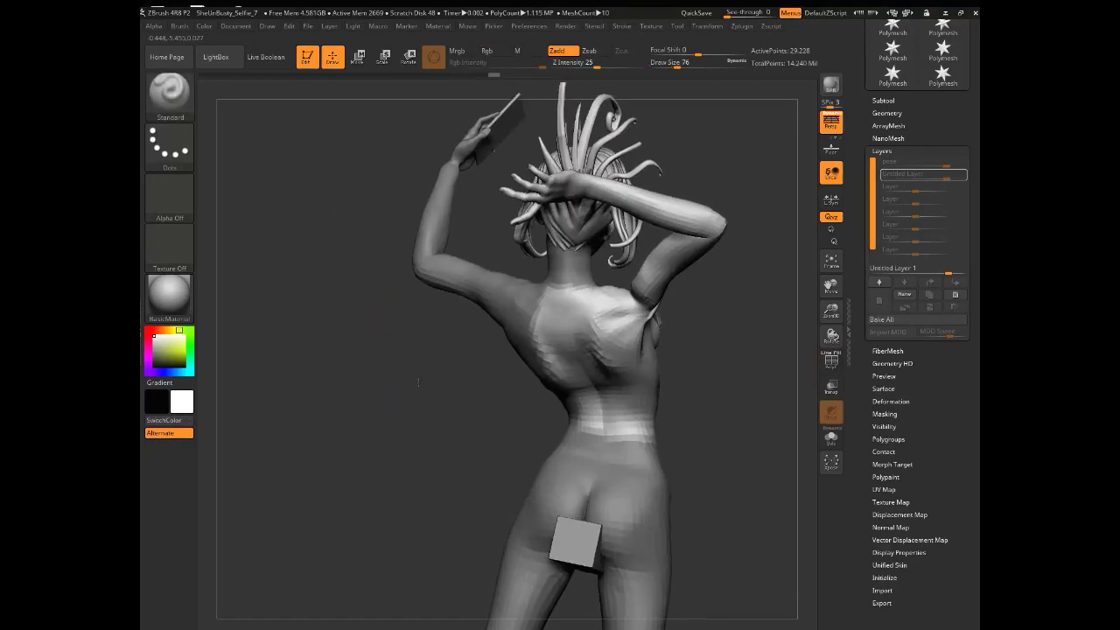
ctrl+drag(467, 228, 565, 418)
ctrl+drag(581, 420, 665, 407)
mouse_move(420, 372)
alt+mouse_down()
mouse_move(434, 432)
mouse_move(422, 393)
alt+mouse_up()
ctrl+drag(480, 563, 632, 554)
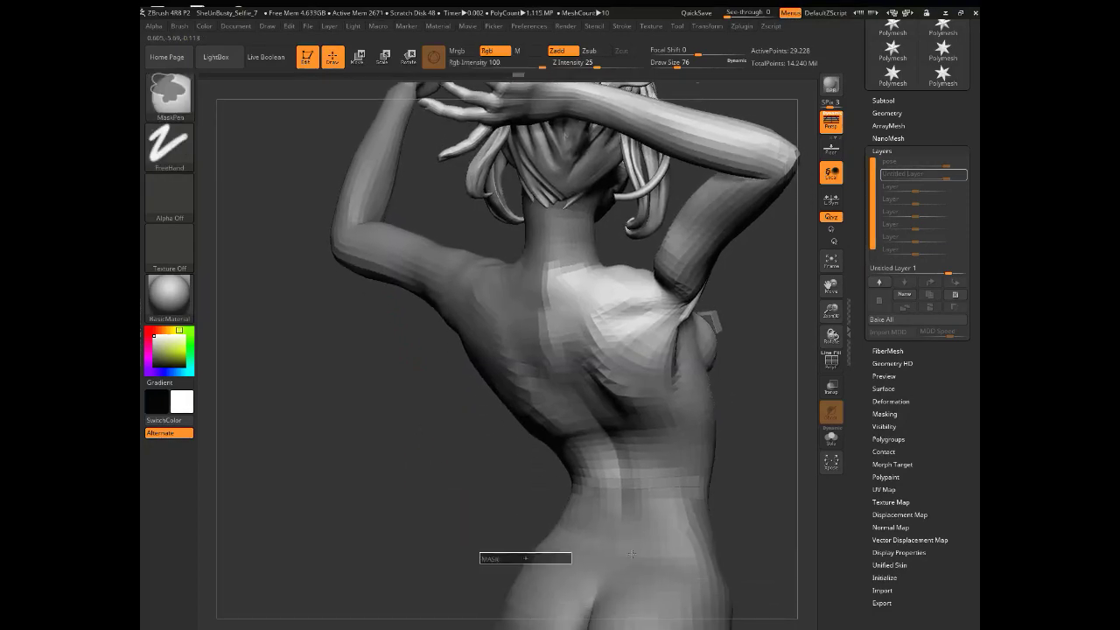
ctrl+drag(600, 477, 700, 451)
- Sculpt the rear crease between the bent arm and the shoulder blade with the ClayBuildup brush
mouse_move(432, 532)
mouse_down()
mouse_move(412, 511)
mouse_move(357, 506)
mouse_up()
click(170, 94)
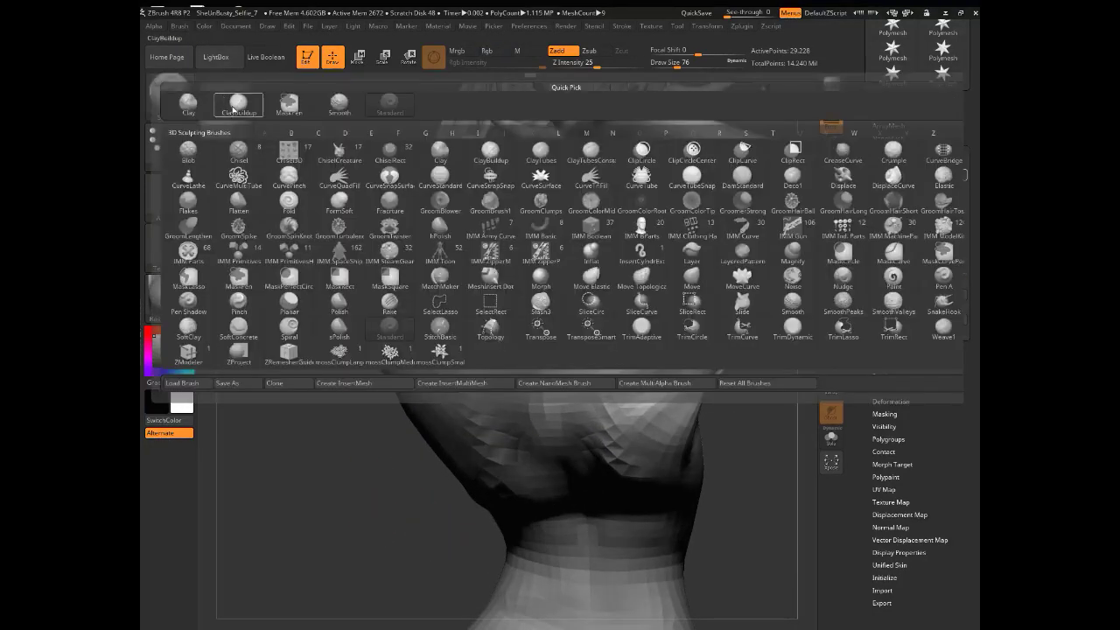
click(236, 105)
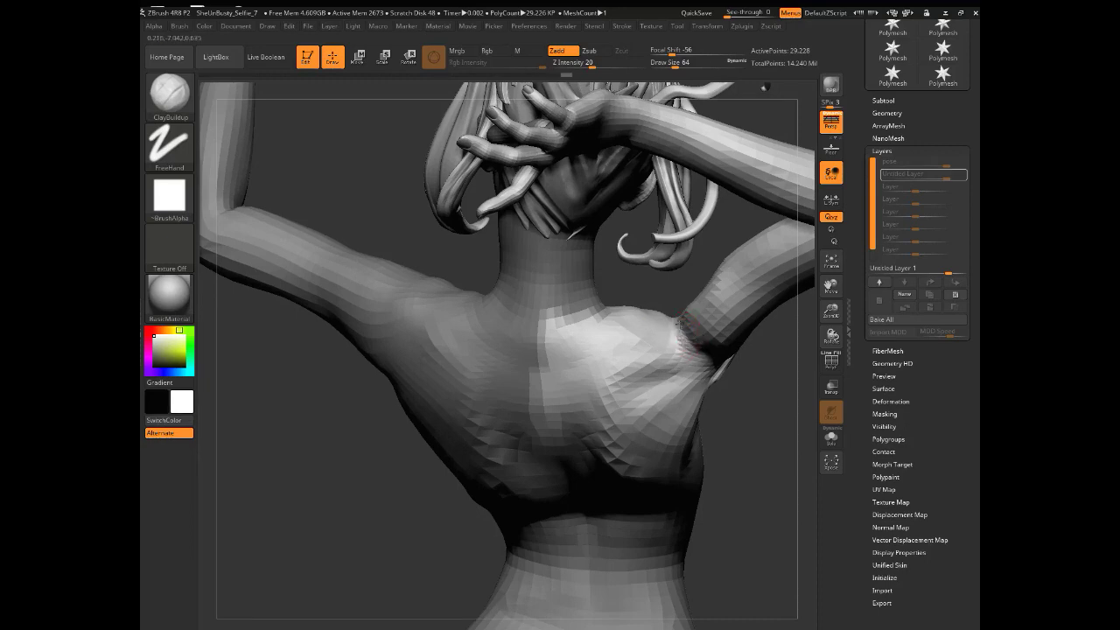
drag(681, 320, 690, 336)
drag(770, 389, 741, 373)
drag(704, 334, 686, 359)
- Mask the head and forearm from the front and adjust the bent arm's shoulder with the Move Topological brush
mouse_move(464, 451)
mouse_down()
mouse_move(289, 445)
mouse_move(385, 437)
mouse_move(358, 367)
mouse_move(388, 444)
mouse_move(408, 449)
mouse_up()
alt+drag(429, 343, 372, 416)
ctrl+drag(379, 164, 823, 290)
click(174, 96)
click(641, 278)
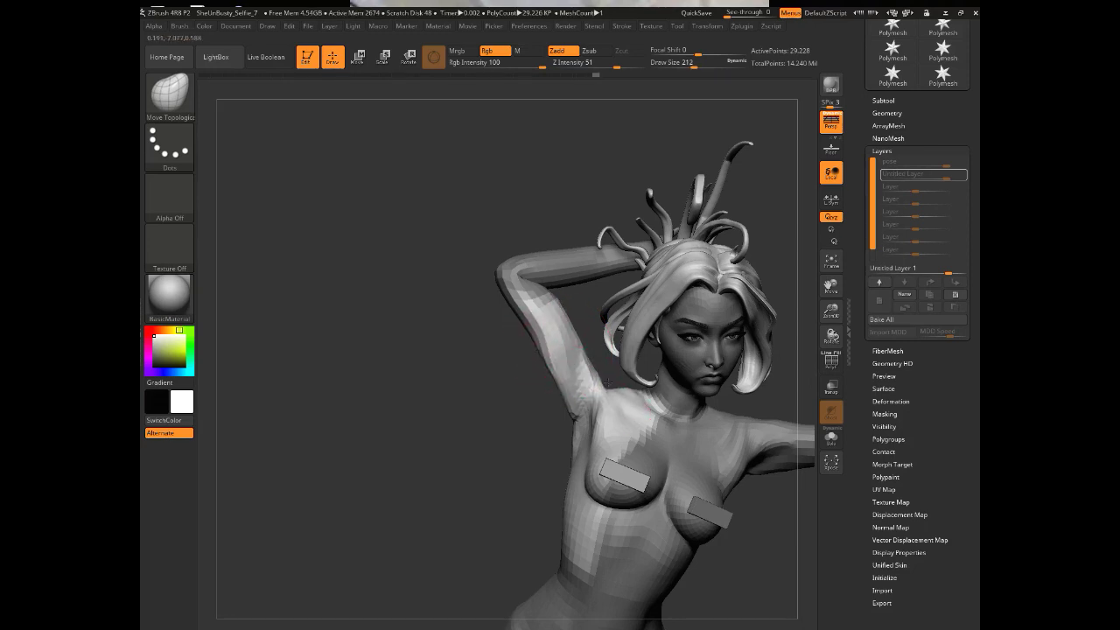
- Add volume to the back of the bent arm's shoulder with the ClayBuildup brush
mouse_move(548, 373)
mouse_down()
mouse_move(470, 377)
mouse_move(529, 336)
mouse_move(490, 363)
mouse_move(341, 333)
mouse_up()
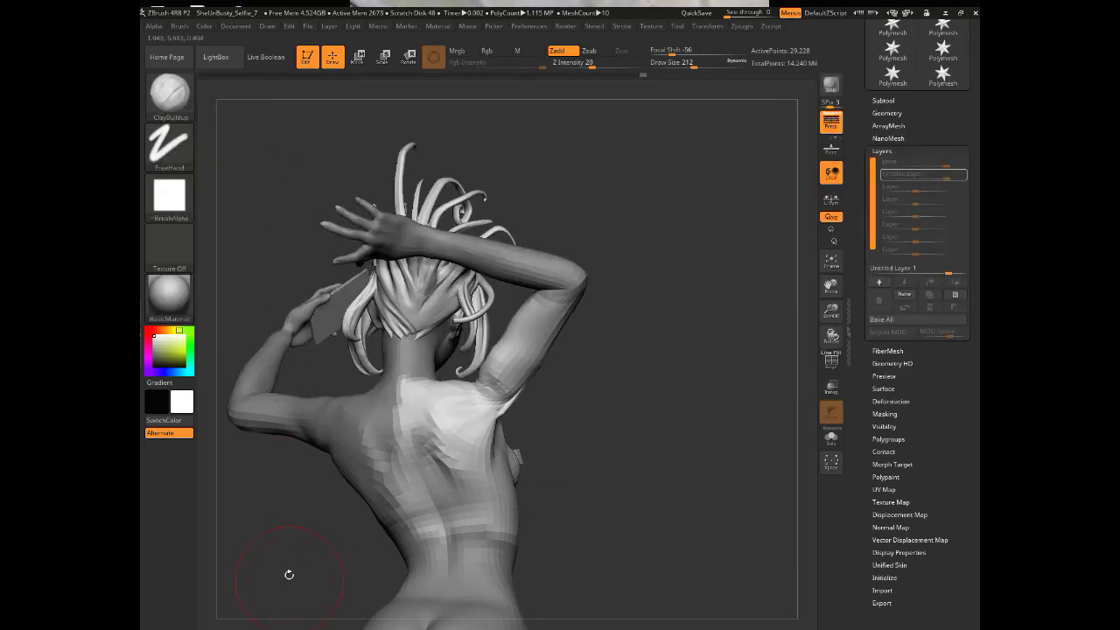
drag(289, 575, 326, 487)
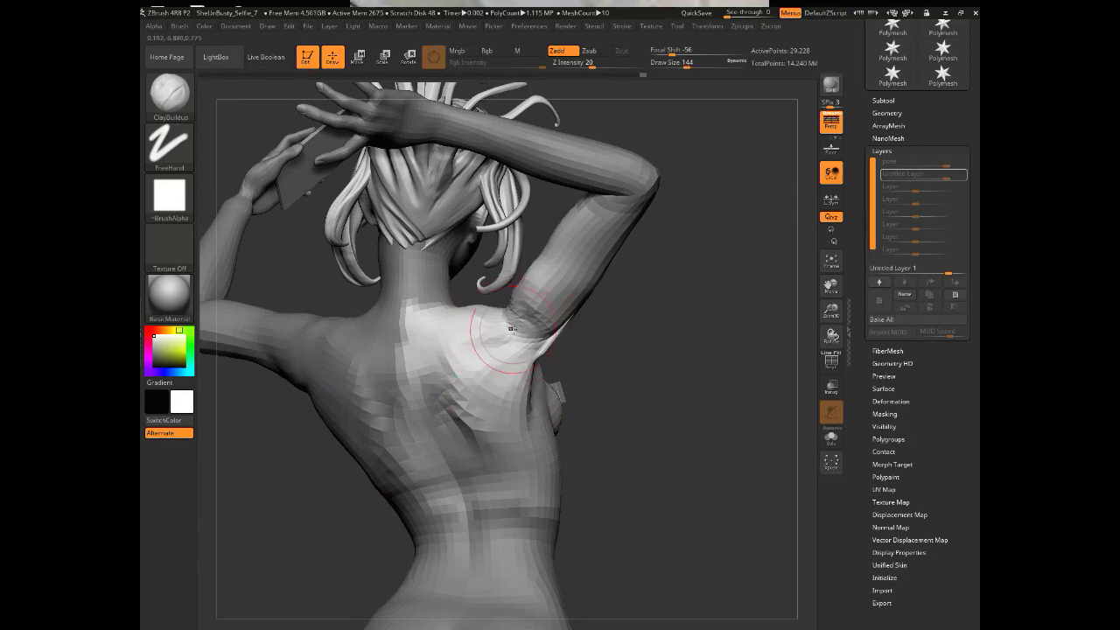
drag(700, 335, 613, 342)
- Turn on the polyframe display and smooth the mesh around the bent arm's shoulder and upper arm
key(shift+f)
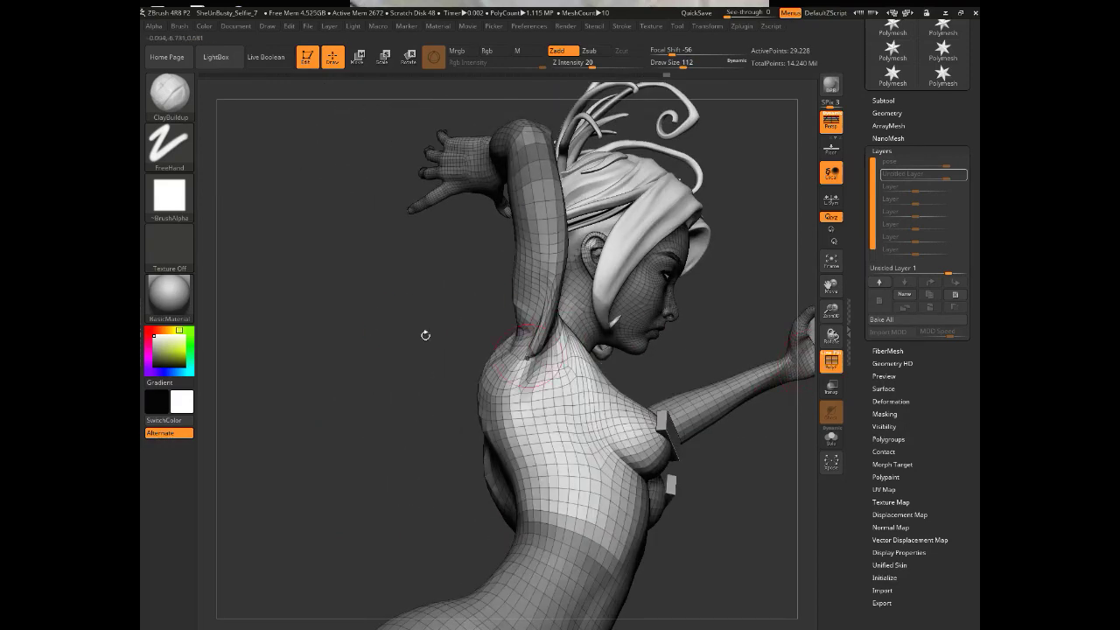
mouse_move(425, 335)
mouse_down()
mouse_move(320, 331)
mouse_move(295, 317)
mouse_move(324, 321)
mouse_up()
shift+drag(556, 319, 520, 400)
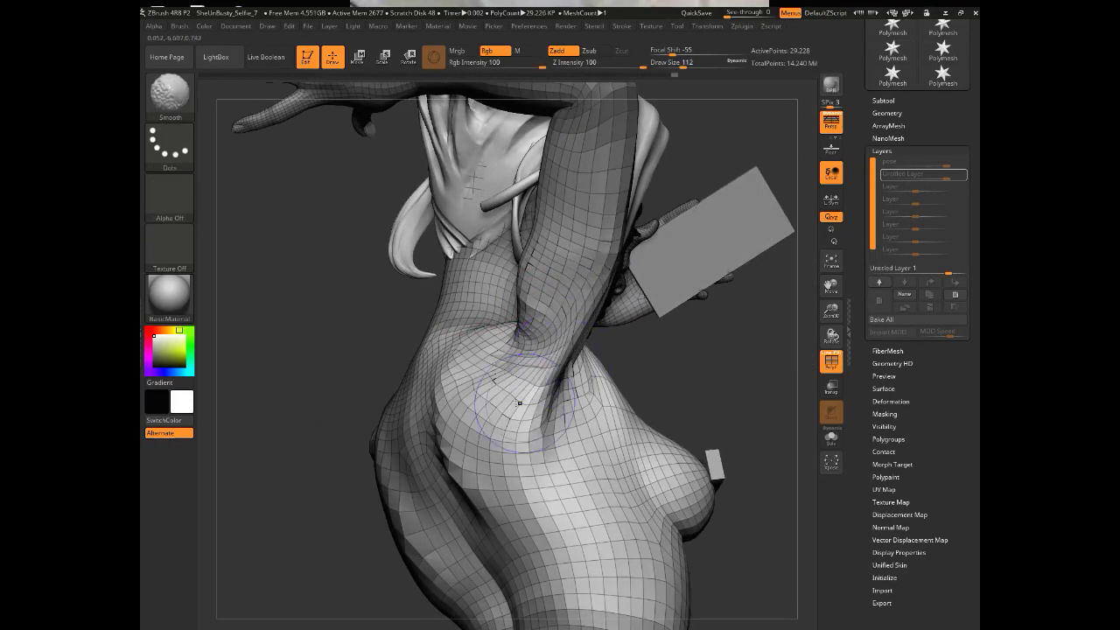
drag(323, 321, 450, 309)
shift+drag(581, 218, 604, 293)
mouse_move(341, 387)
mouse_down()
mouse_move(403, 394)
mouse_move(368, 409)
mouse_move(376, 394)
mouse_move(513, 448)
mouse_move(617, 533)
mouse_move(646, 495)
mouse_move(622, 468)
mouse_up()
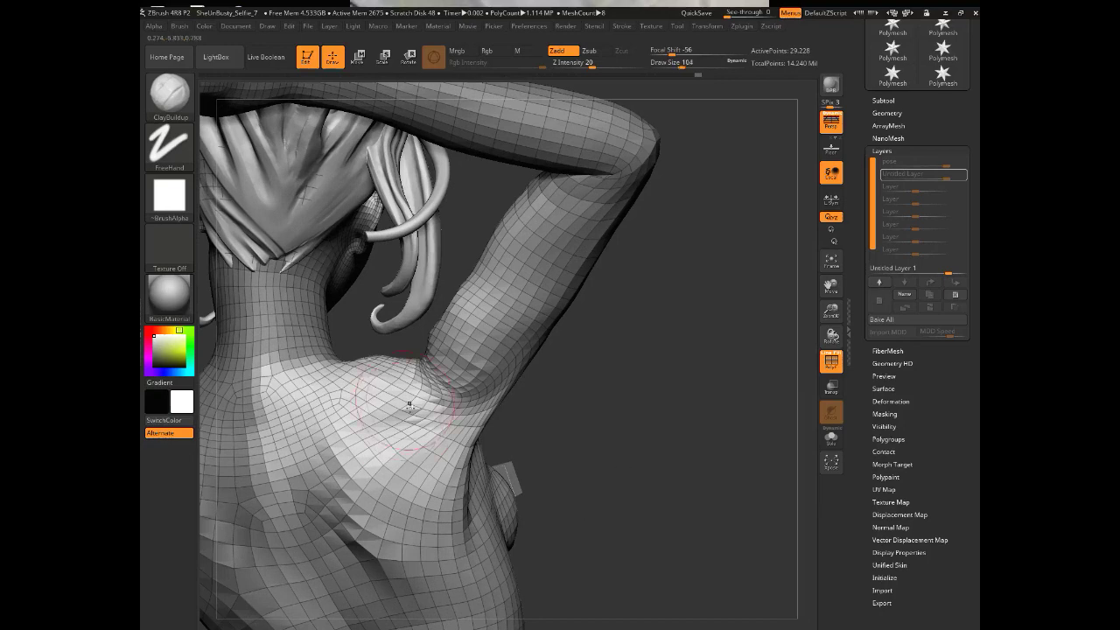
- Turn off the polyframe display and build up the fold where the upper arm meets the rear shoulder
key(shift+f)
drag(762, 428, 740, 438)
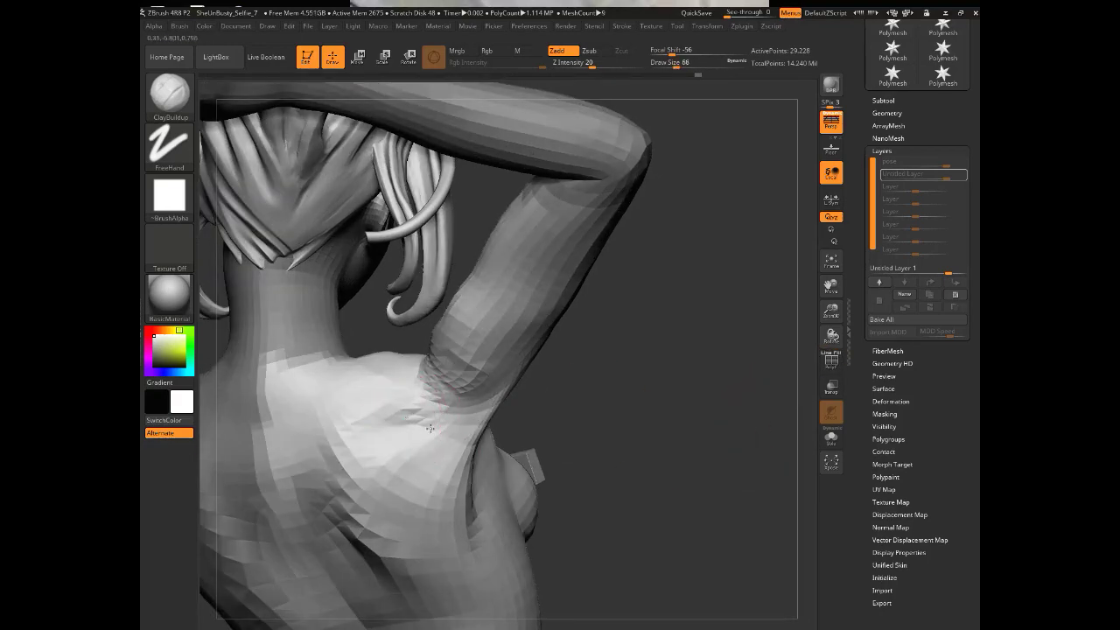
drag(557, 451, 409, 352)
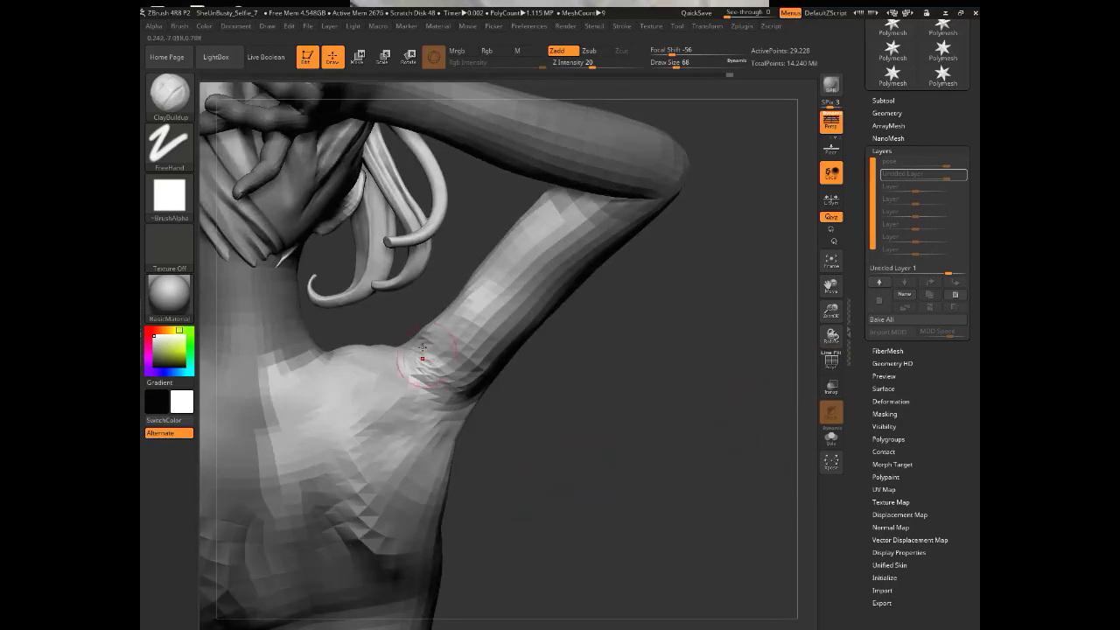
- Hide the hair subtool to expose the bald head and the top of the bent arm's shoulder
mouse_move(623, 504)
mouse_down()
mouse_move(403, 368)
mouse_move(270, 474)
mouse_move(335, 445)
mouse_up()
click(882, 100)
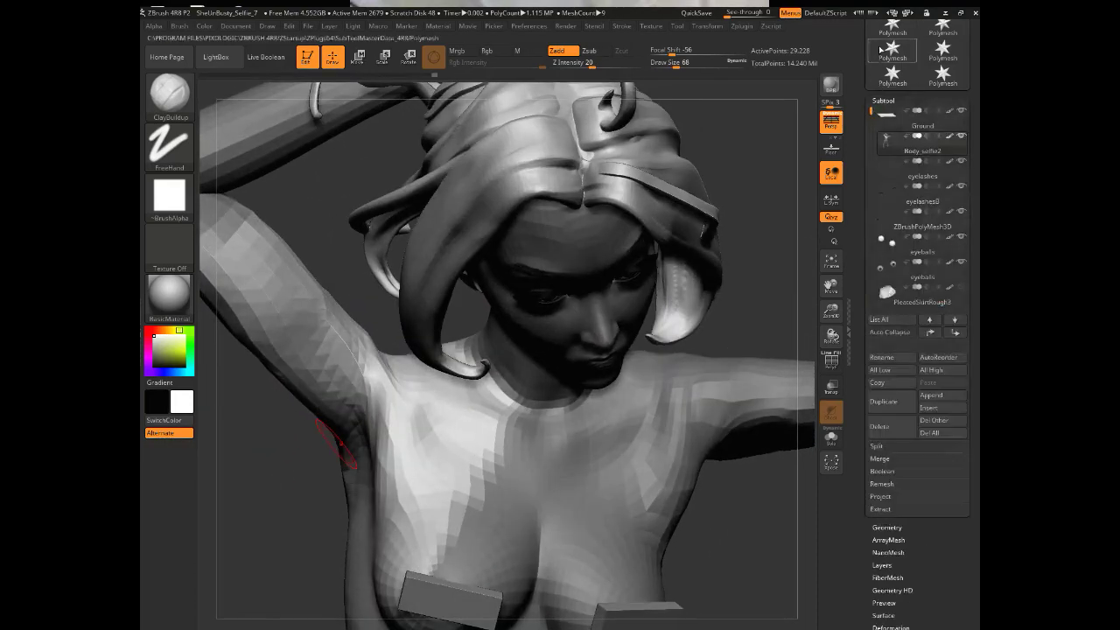
click(962, 213)
mouse_move(247, 455)
mouse_down()
mouse_move(528, 387)
mouse_move(356, 304)
mouse_move(525, 362)
mouse_move(220, 392)
mouse_move(327, 392)
mouse_move(350, 430)
mouse_move(477, 428)
mouse_up()
mouse_move(435, 335)
mouse_down()
mouse_move(352, 414)
mouse_move(622, 420)
mouse_move(373, 218)
mouse_move(722, 444)
mouse_move(489, 392)
mouse_up()
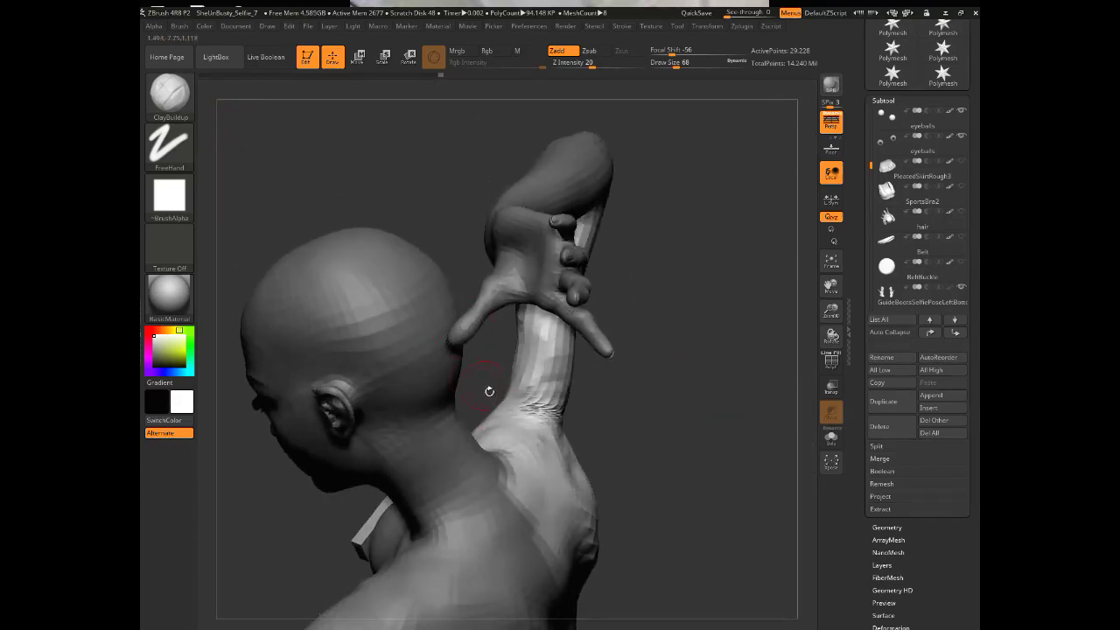
- Smooth the crease at the top of the shoulder where the bent arm joins the torso
drag(705, 477, 647, 480)
shift+drag(520, 405, 535, 411)
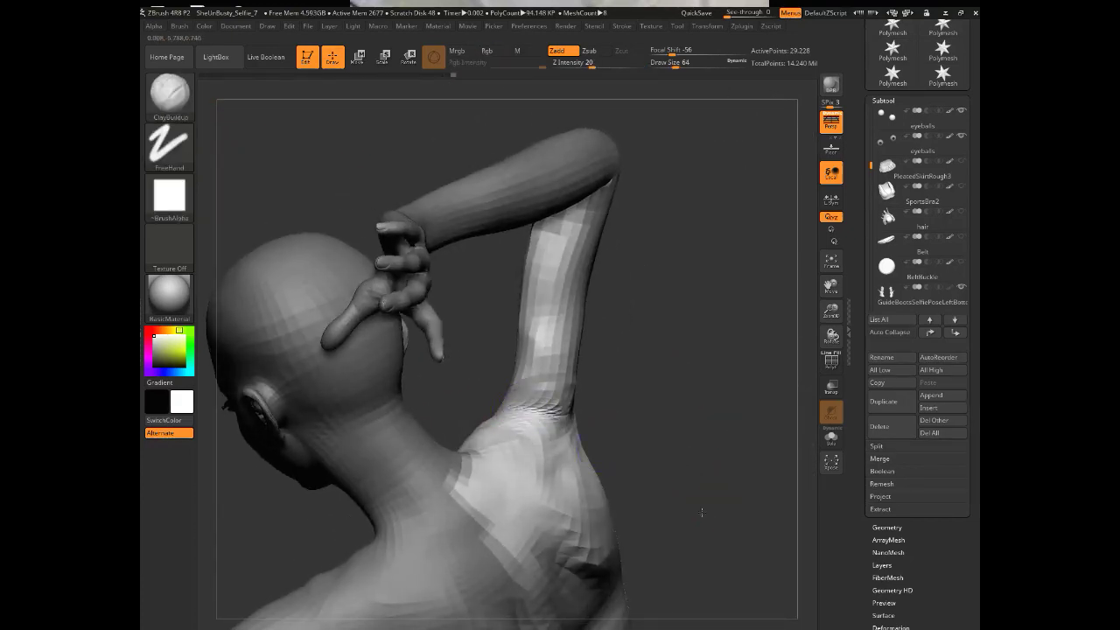
drag(703, 513, 639, 503)
mouse_move(643, 437)
mouse_down()
mouse_move(533, 428)
mouse_move(319, 437)
mouse_move(328, 451)
mouse_move(462, 478)
mouse_up()
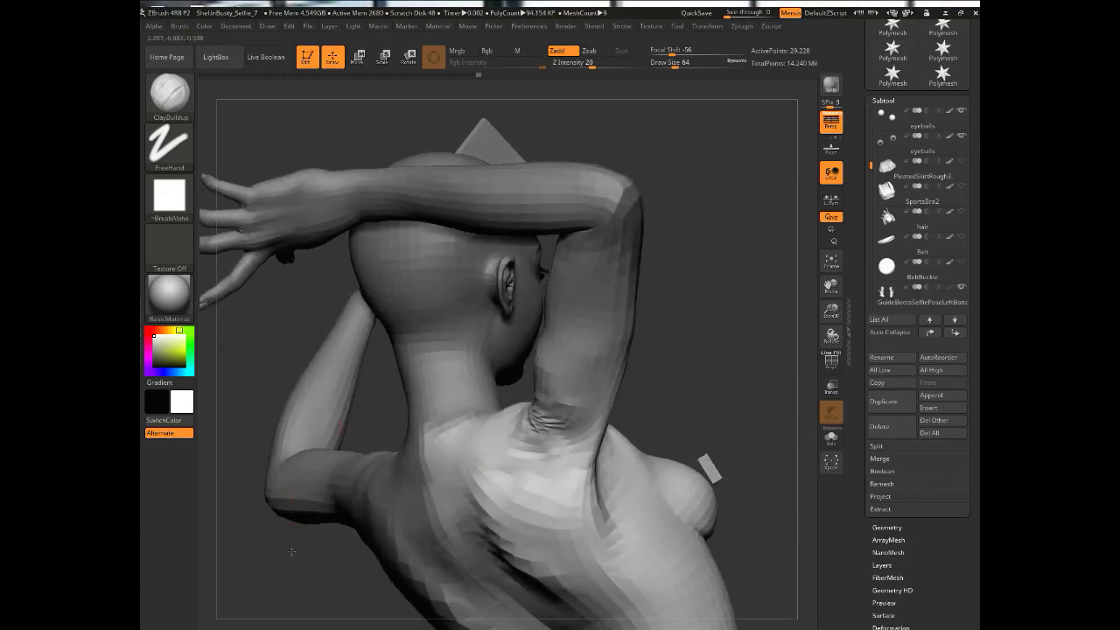
- Sculpt skin folds and volume into the rear shoulder crease of the bent arm with ClayBuildup, working from several angles
drag(291, 551, 512, 302)
drag(386, 431, 523, 430)
drag(687, 439, 750, 445)
drag(558, 442, 620, 425)
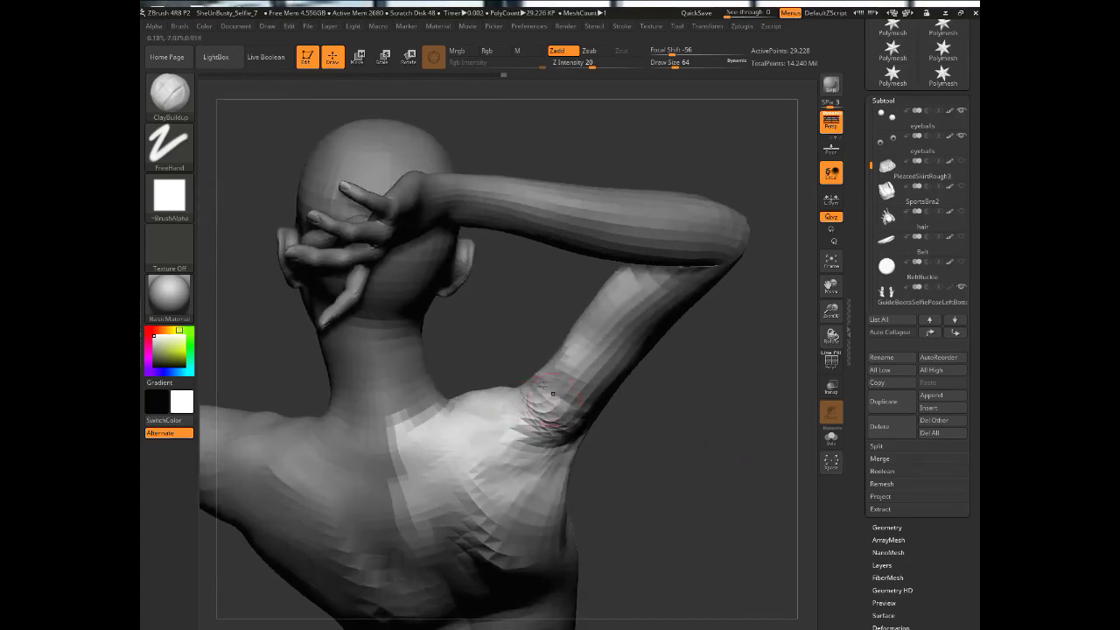
mouse_move(552, 393)
mouse_down()
mouse_move(566, 458)
mouse_move(556, 420)
mouse_move(526, 409)
mouse_up()
mouse_move(548, 372)
mouse_down()
mouse_move(556, 456)
mouse_move(499, 452)
mouse_up()
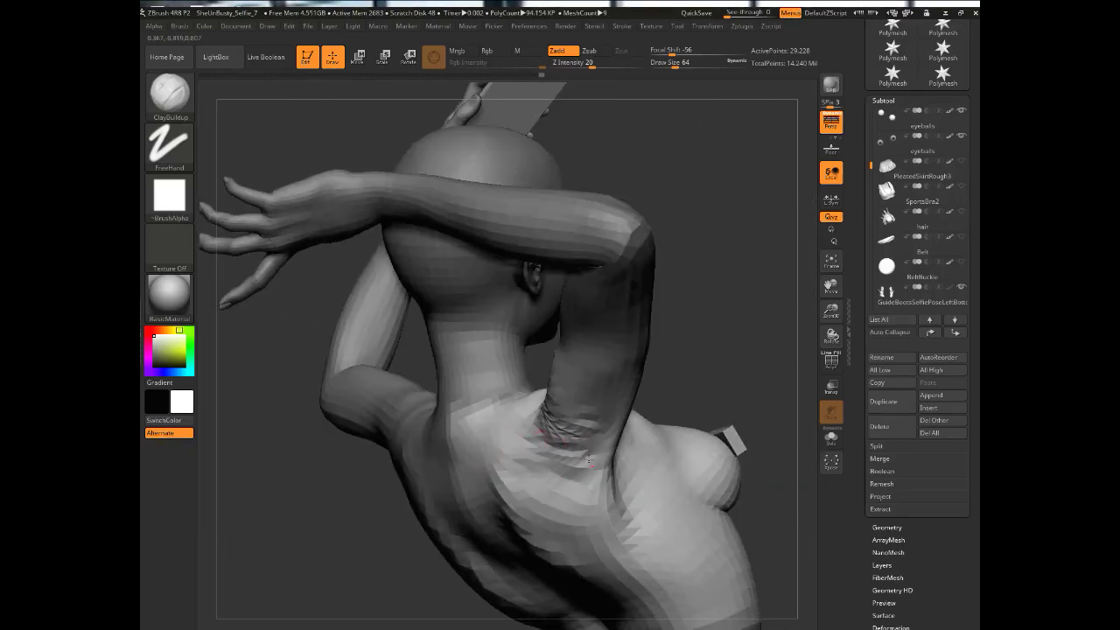
drag(278, 505, 322, 512)
drag(513, 457, 506, 450)
mouse_move(319, 499)
mouse_down()
mouse_move(327, 429)
mouse_move(236, 460)
mouse_up()
mouse_move(414, 502)
mouse_down()
mouse_move(441, 534)
mouse_move(387, 520)
mouse_move(480, 497)
mouse_up()
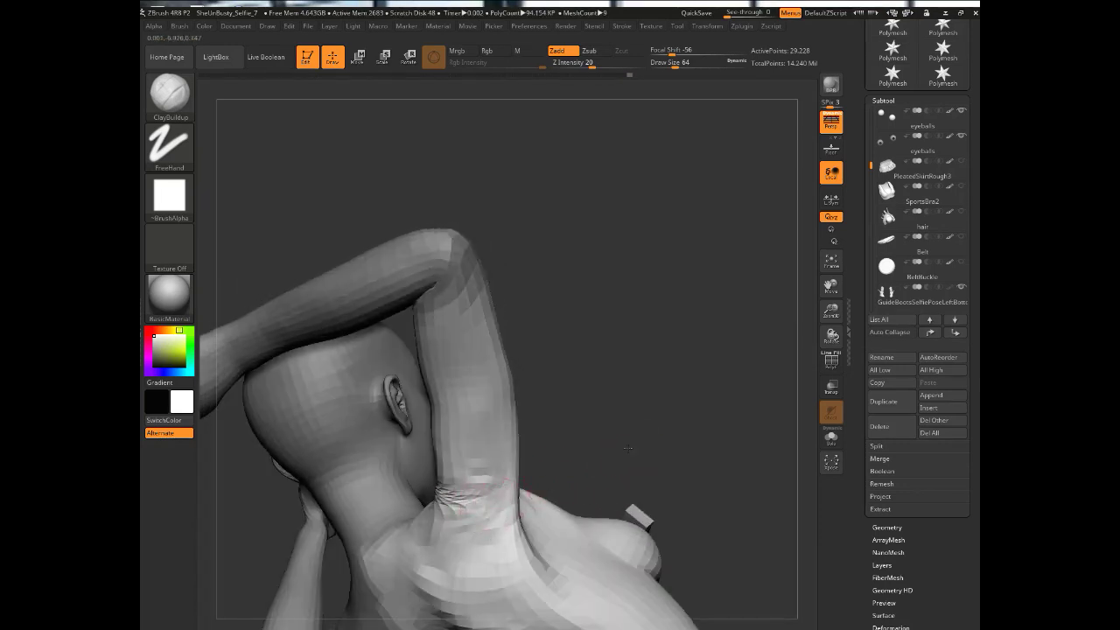
- Reshape the front contour between the bent arm and the shoulder with the Move Topological brush
mouse_move(628, 448)
mouse_down()
mouse_move(322, 519)
mouse_move(336, 423)
mouse_up()
alt+drag(338, 538, 347, 338)
mouse_move(346, 338)
shift+mouse_down()
mouse_move(262, 339)
mouse_move(387, 363)
mouse_move(363, 393)
mouse_move(405, 406)
mouse_move(332, 443)
shift+mouse_up()
mouse_move(366, 378)
alt+mouse_down()
mouse_move(382, 486)
mouse_move(367, 444)
alt+mouse_up()
click(170, 96)
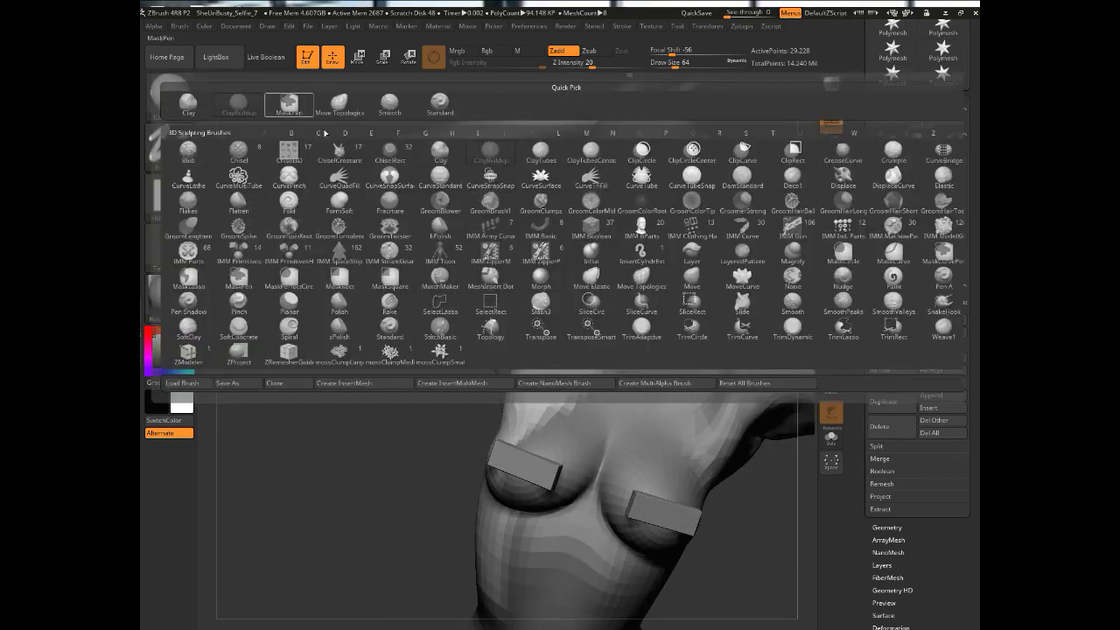
key(m)
key(t)
key(bracketright)
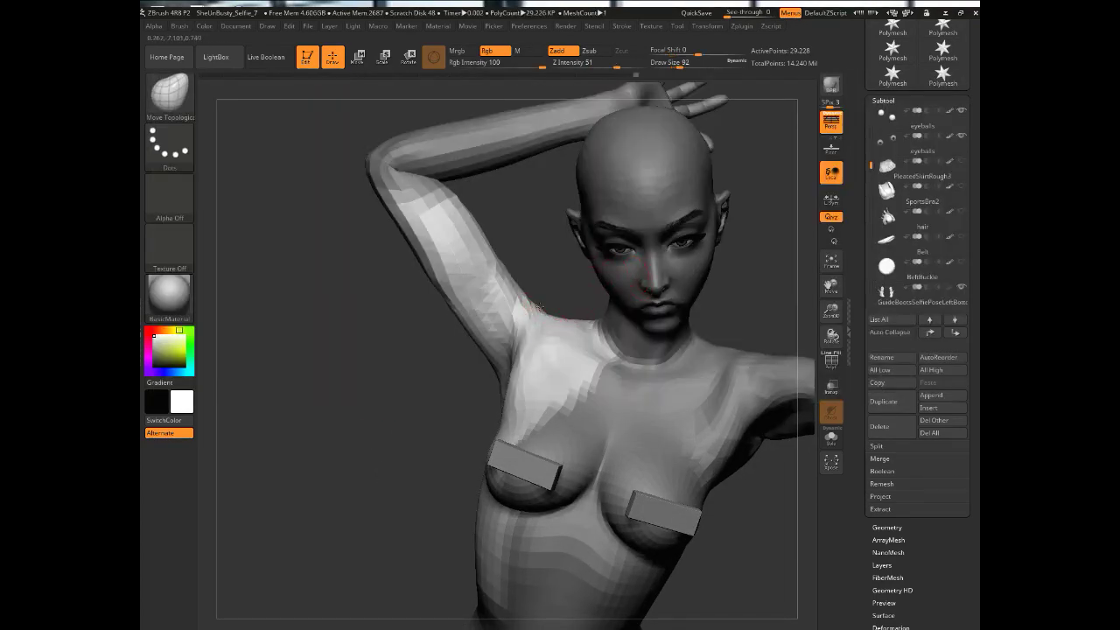
mouse_move(354, 297)
mouse_down()
mouse_move(305, 289)
mouse_move(323, 310)
mouse_move(434, 334)
mouse_up()
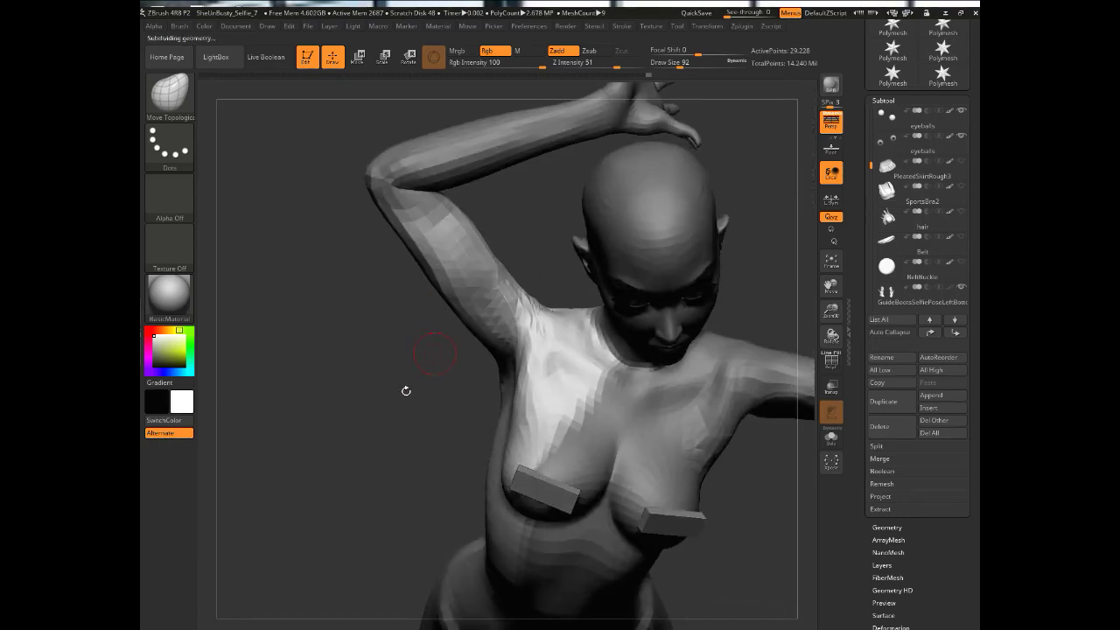
- Raise the body mesh to a higher subdivision level and smooth the bent arm's front shoulder and upper arm
drag(406, 390, 531, 309)
key(shift)
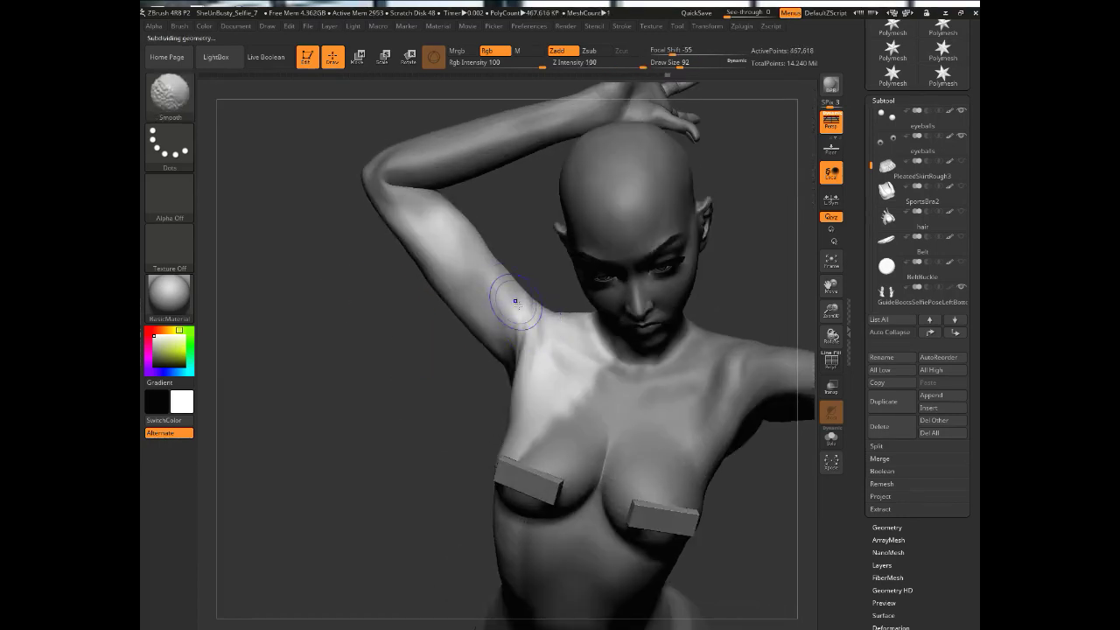
drag(405, 390, 513, 325)
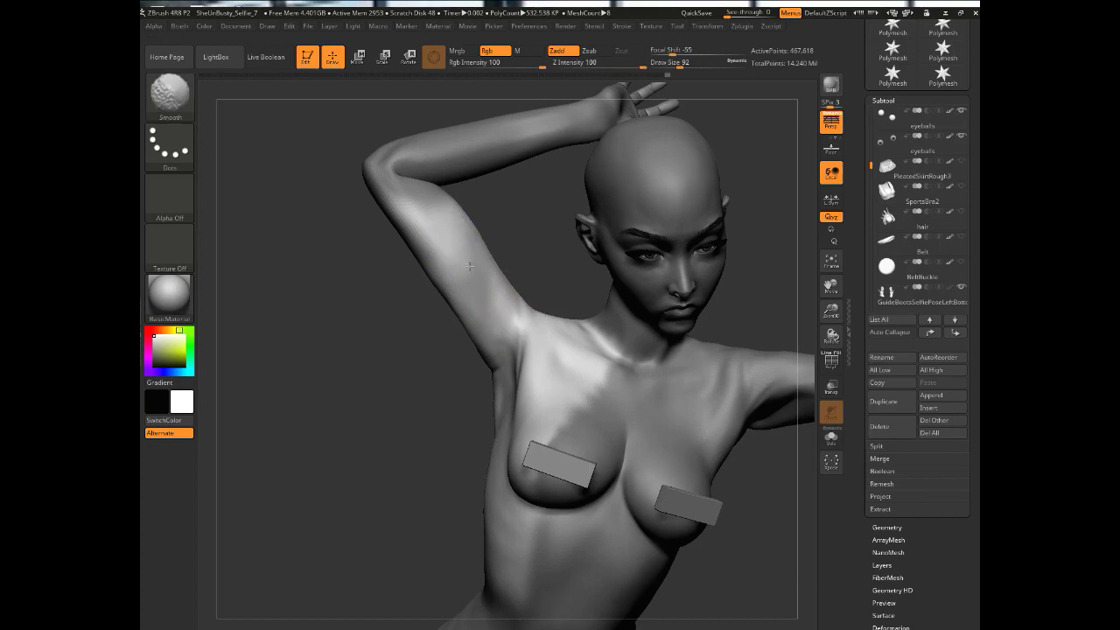
mouse_move(455, 388)
mouse_down()
mouse_move(317, 402)
mouse_move(338, 374)
mouse_up()
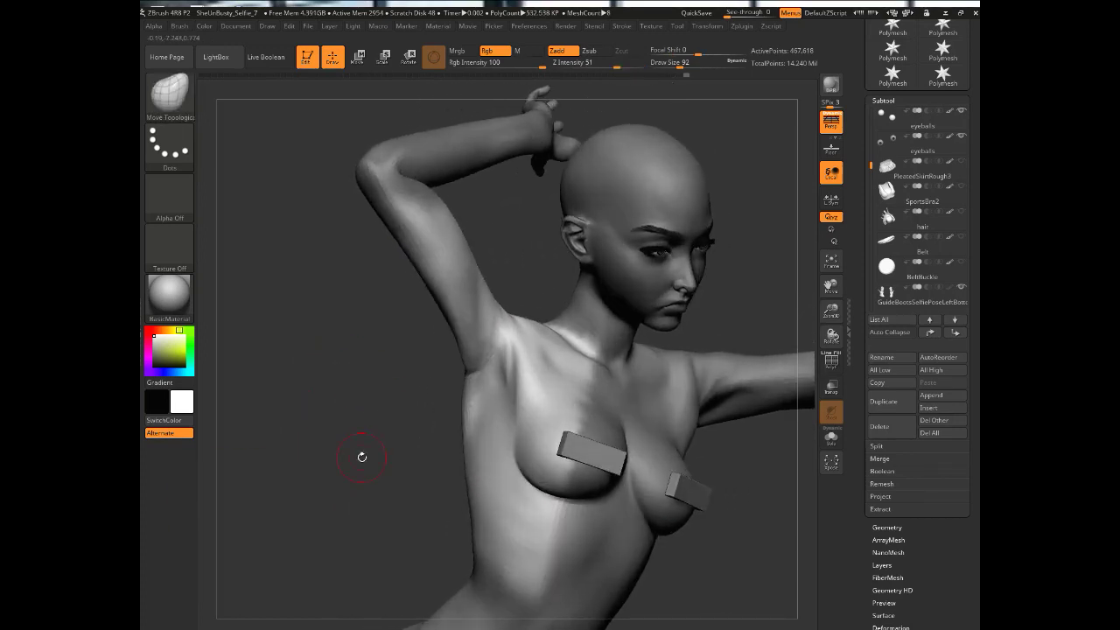
- Adjust the bent upper arm's silhouette from the side and from above with an enlarged Move Topological brush
ctrl+right_drag(362, 457, 327, 415)
mouse_move(327, 415)
mouse_down()
mouse_move(351, 455)
mouse_move(339, 454)
mouse_up()
ctrl+right_drag(340, 454, 367, 493)
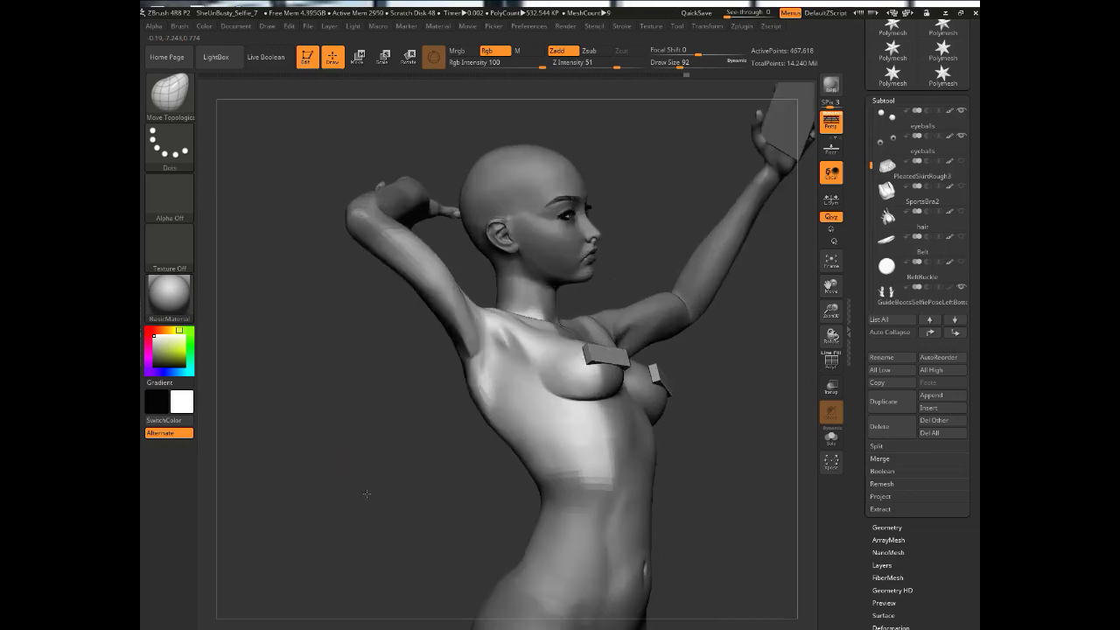
drag(367, 494, 460, 306)
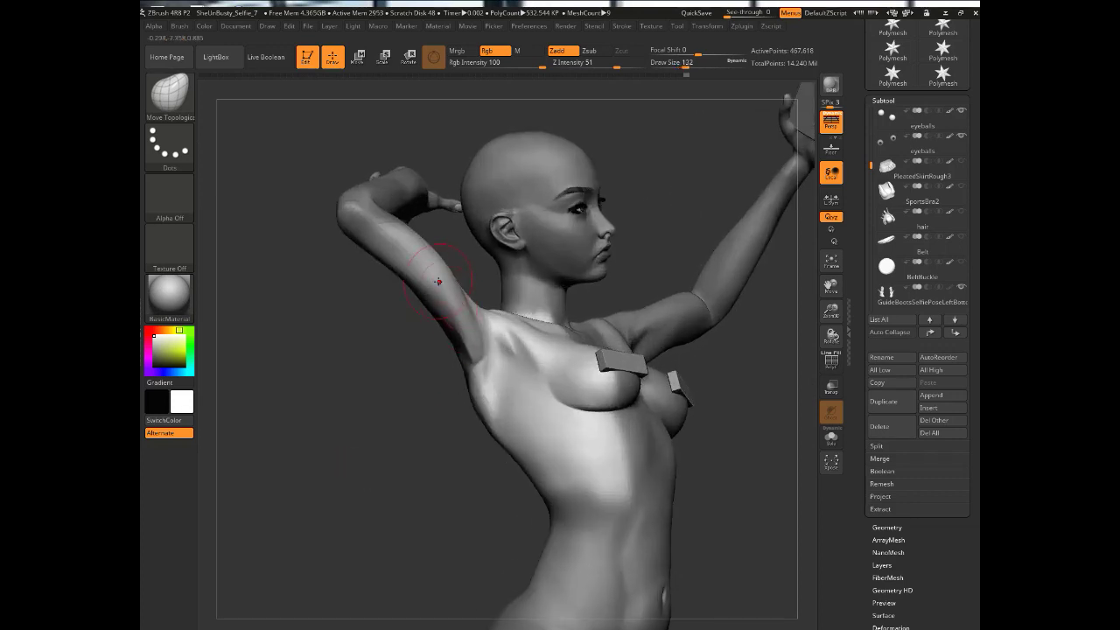
key(bracketright)
key(bracketright)
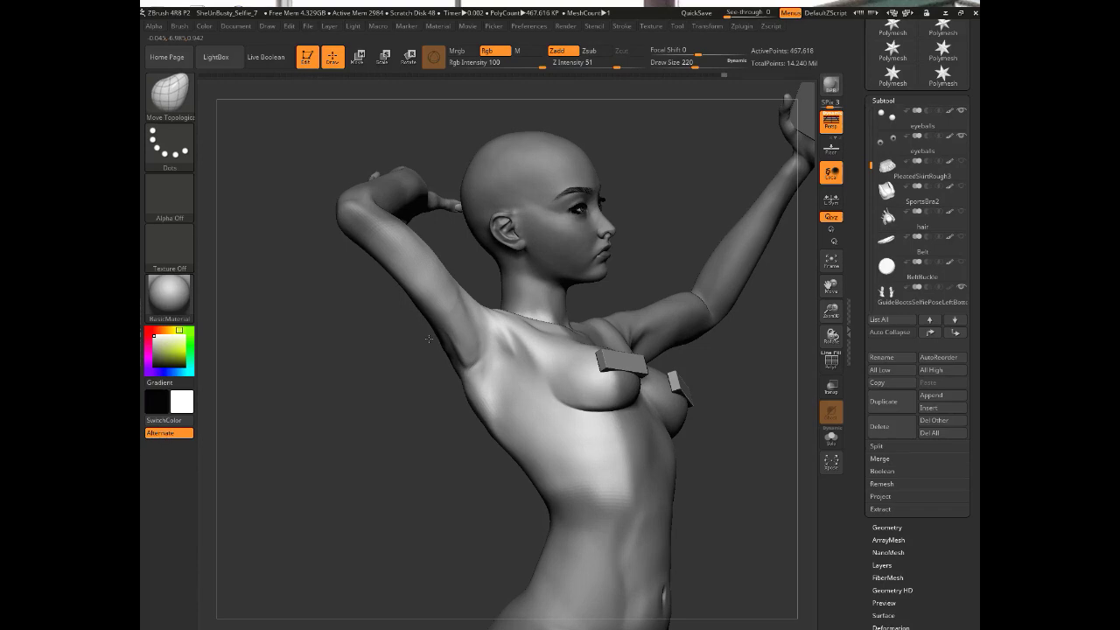
drag(411, 416, 306, 472)
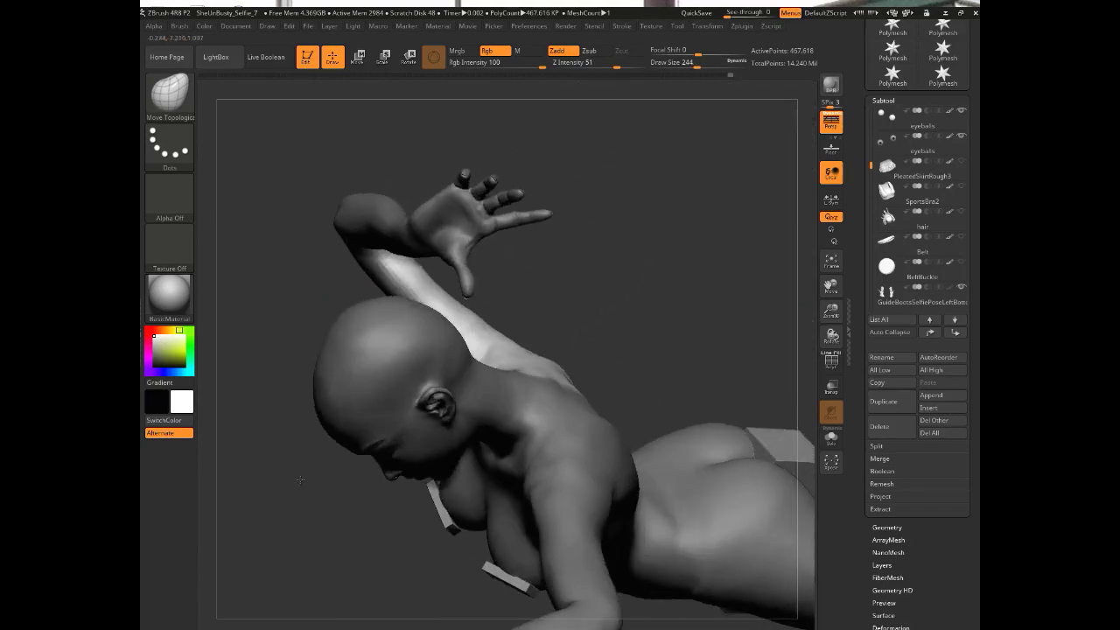
drag(577, 180, 560, 328)
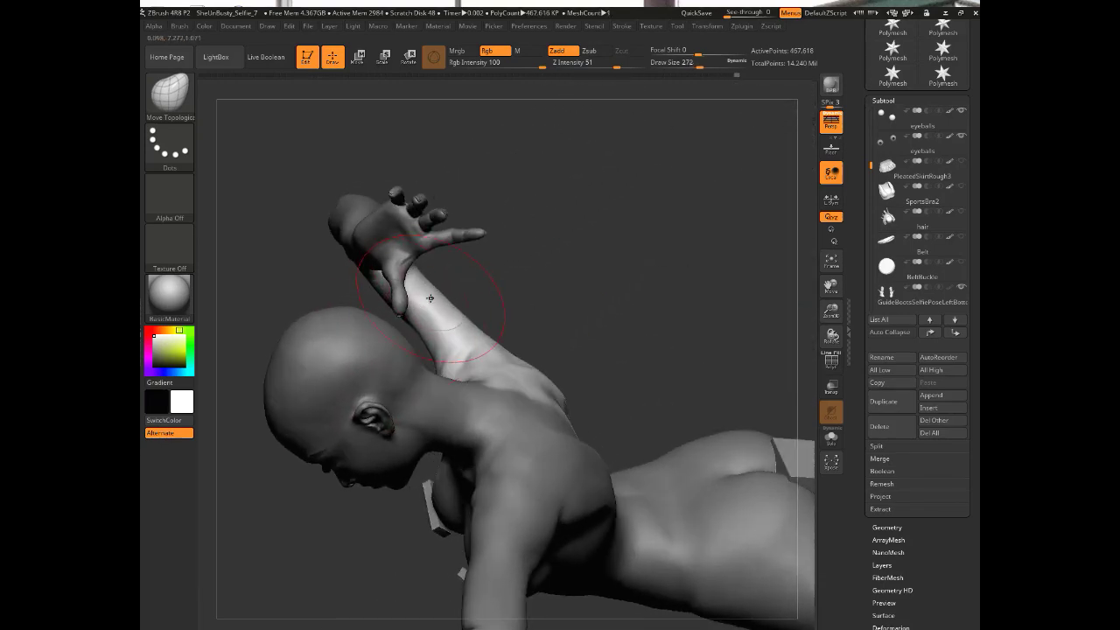
mouse_move(430, 298)
mouse_down()
mouse_move(253, 295)
mouse_move(257, 325)
mouse_move(312, 392)
mouse_move(283, 367)
mouse_move(327, 457)
mouse_move(364, 446)
mouse_up()
- Sculpt the muscle fold at the front of the bent arm's armpit with a smaller ClayBuildup brush
key(b)
key(c)
key(b)
key(bracketleft)
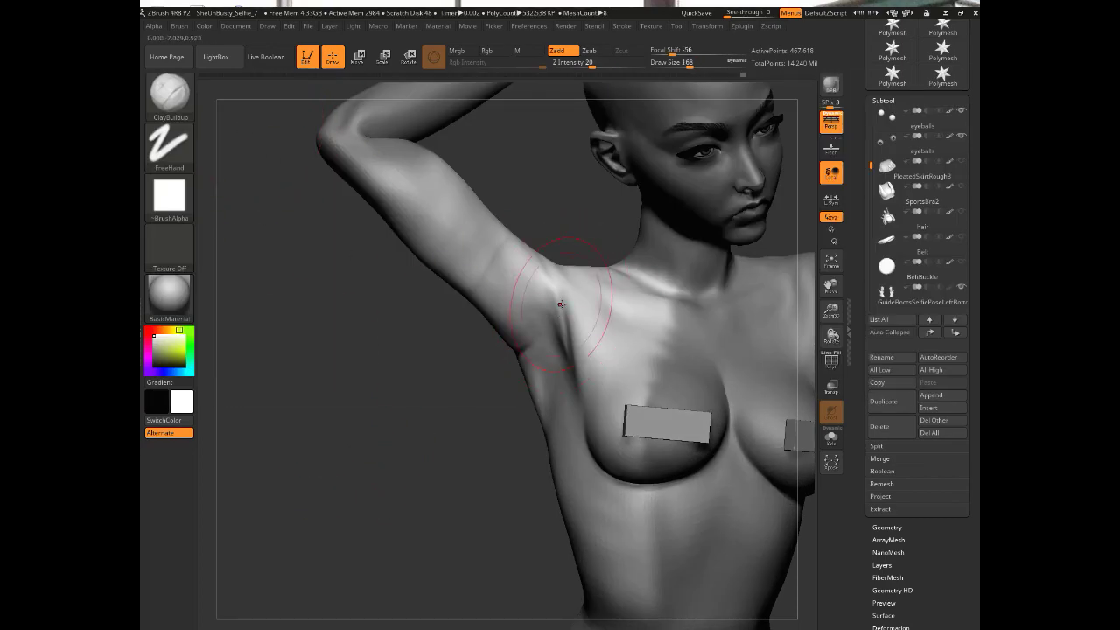
drag(562, 311, 572, 352)
drag(434, 322, 460, 318)
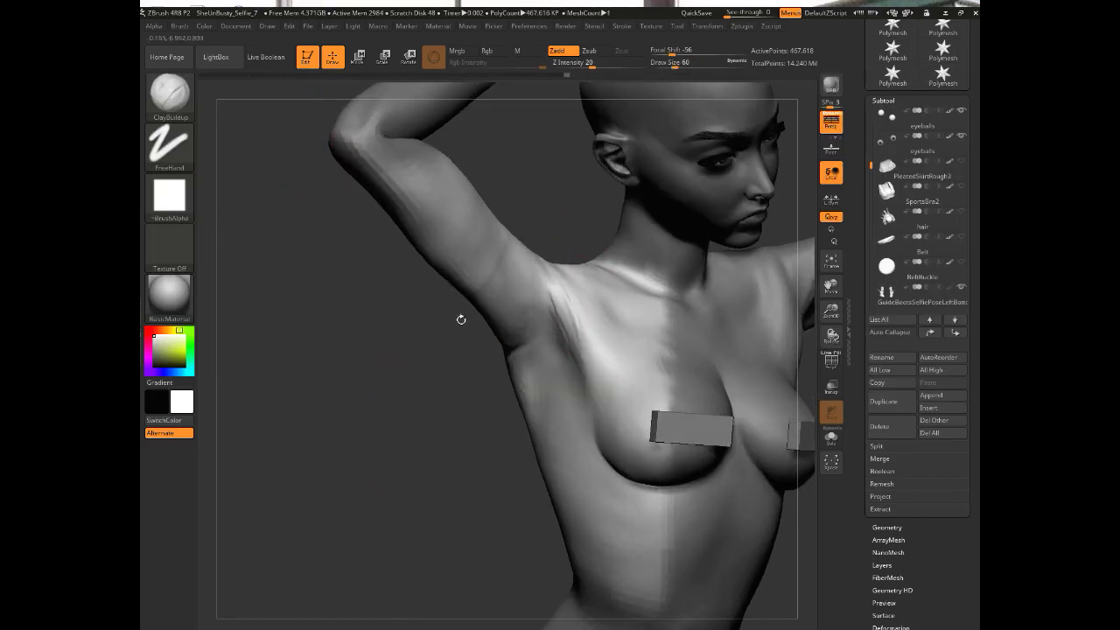
drag(346, 394, 488, 346)
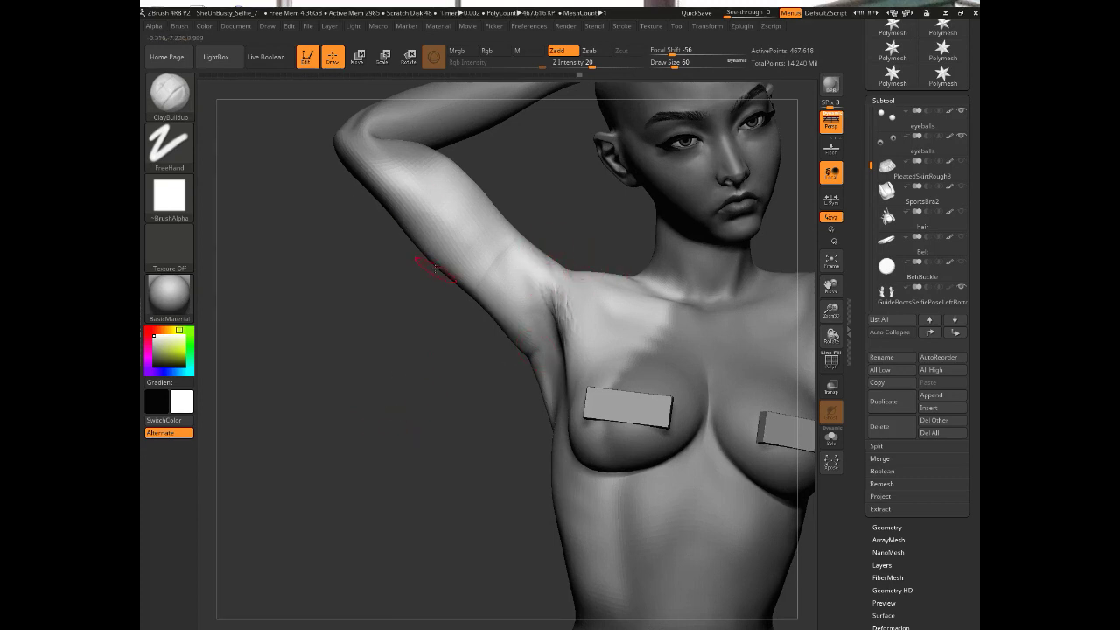
- Refine the underside contour of the bent upper arm with Move Topological and check it against the whole figure
key(b)
key(m)
key(t)
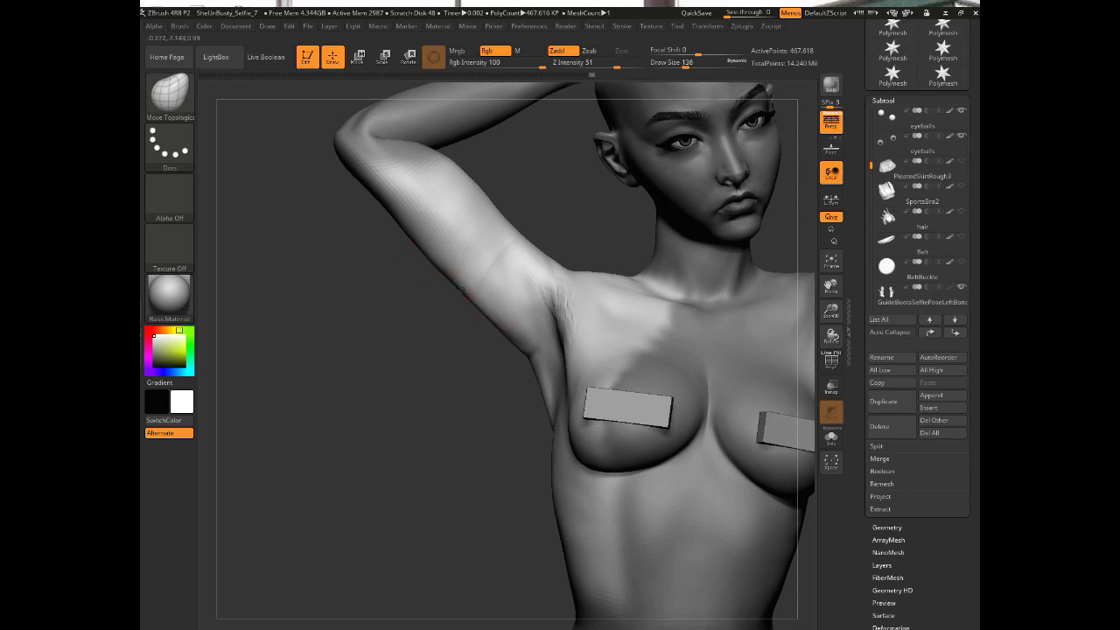
ctrl+right_drag(394, 452, 324, 370)
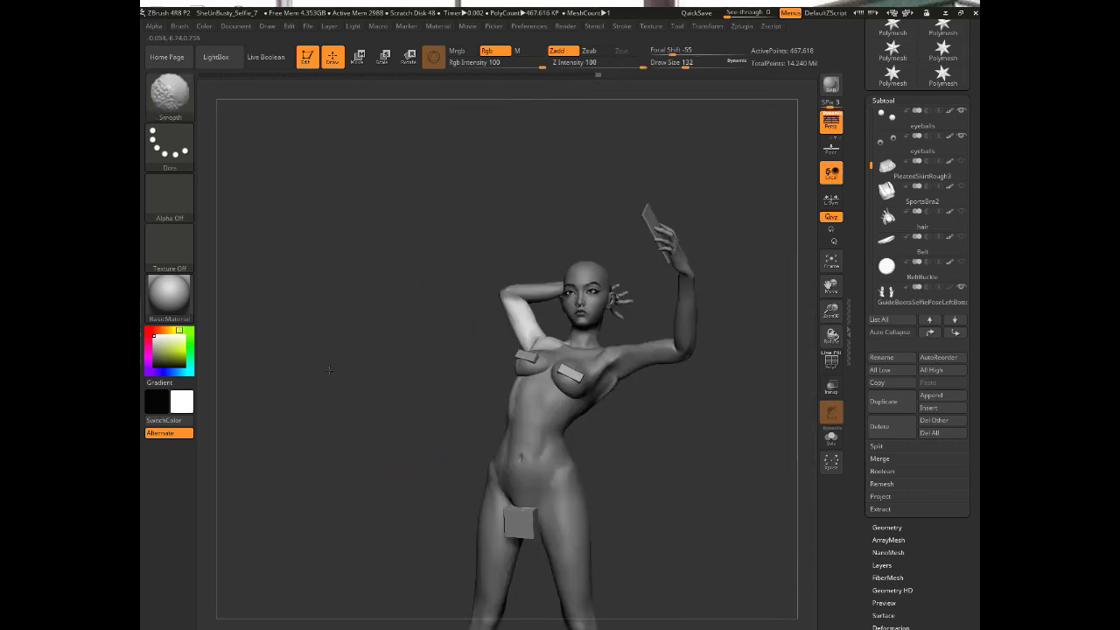
- Isolate the bent arm's polygroup and mask its hand and the part of the forearm next to it
drag(325, 370, 362, 440)
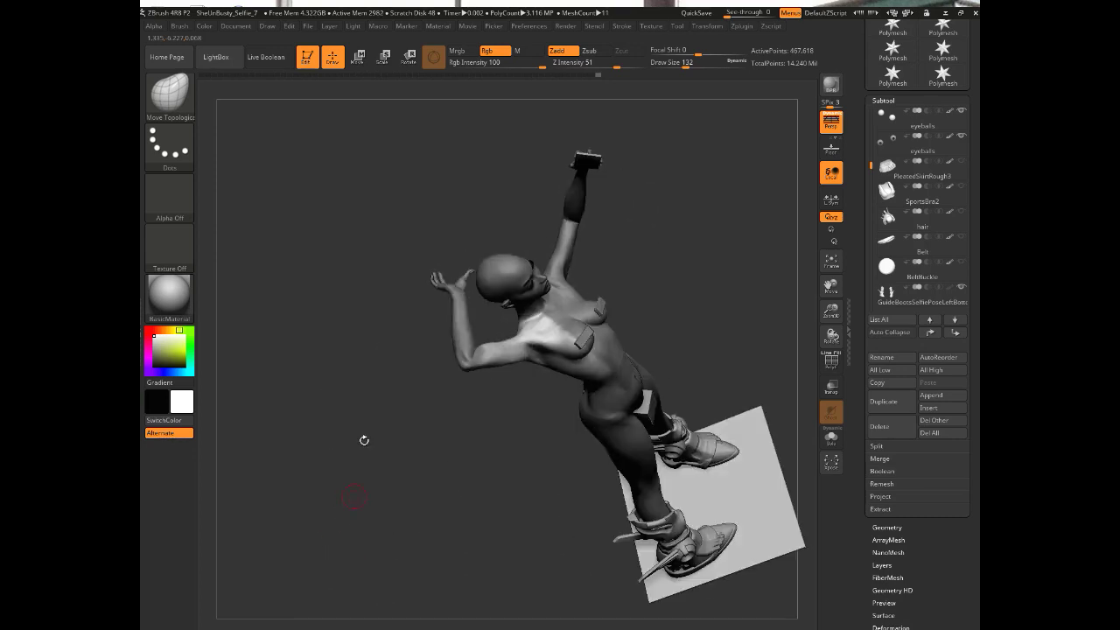
ctrl+shift+click(471, 352)
drag(442, 420, 348, 352)
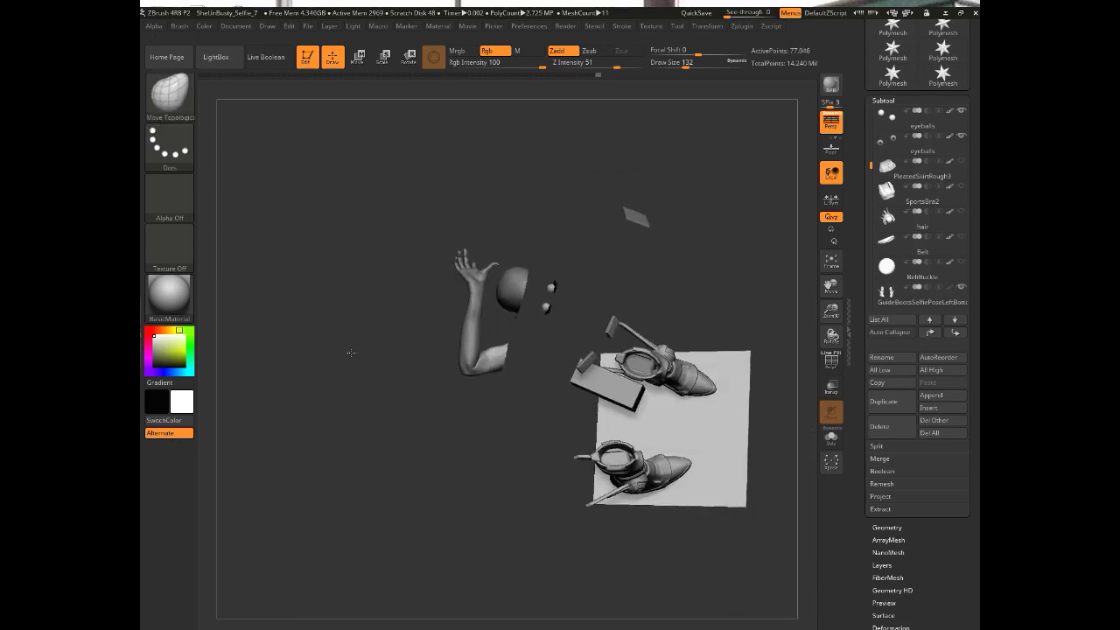
ctrl+right_drag(348, 353, 340, 411)
alt+drag(254, 240, 352, 411)
ctrl+right_drag(352, 411, 342, 330)
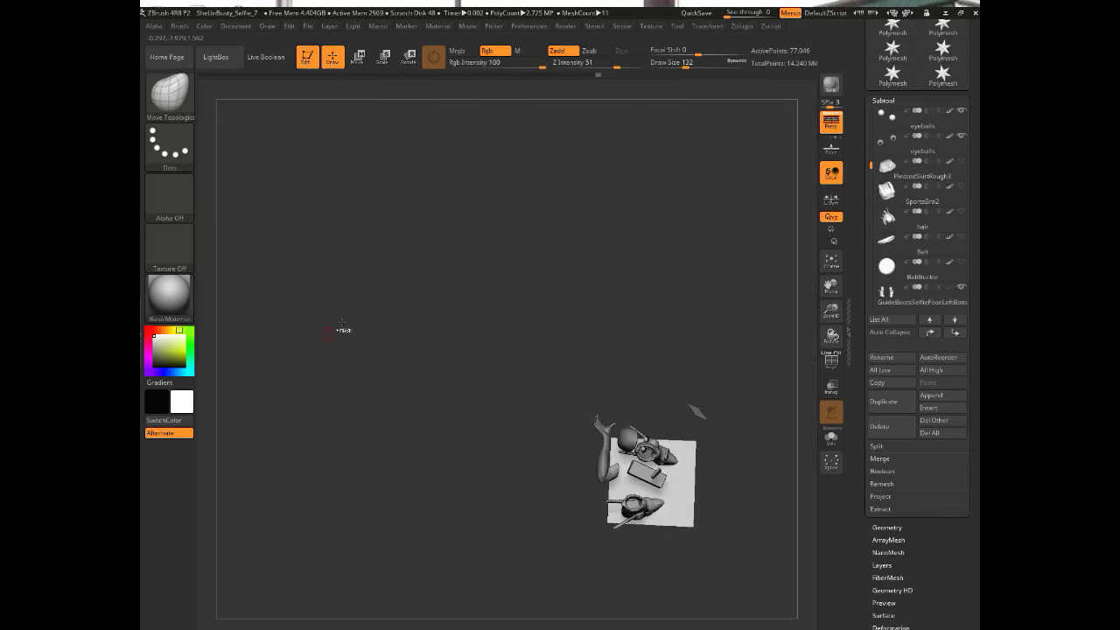
ctrl+drag(754, 560, 778, 583)
drag(490, 333, 472, 253)
ctrl+right_drag(472, 254, 470, 315)
mouse_move(470, 315)
mouse_down()
mouse_move(459, 257)
mouse_move(510, 270)
mouse_move(496, 306)
mouse_up()
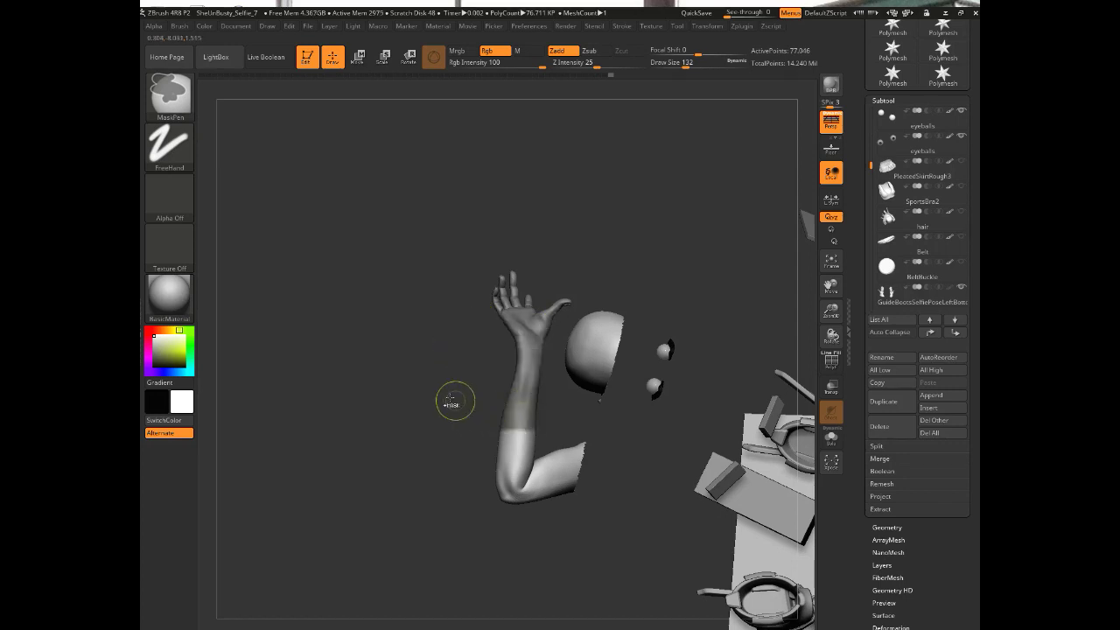
- Unhide the whole body and refine the mask so only the bent arm's forearm stays editable
ctrl+shift+click(328, 402)
drag(330, 405, 242, 311)
ctrl+alt+drag(775, 200, 527, 595)
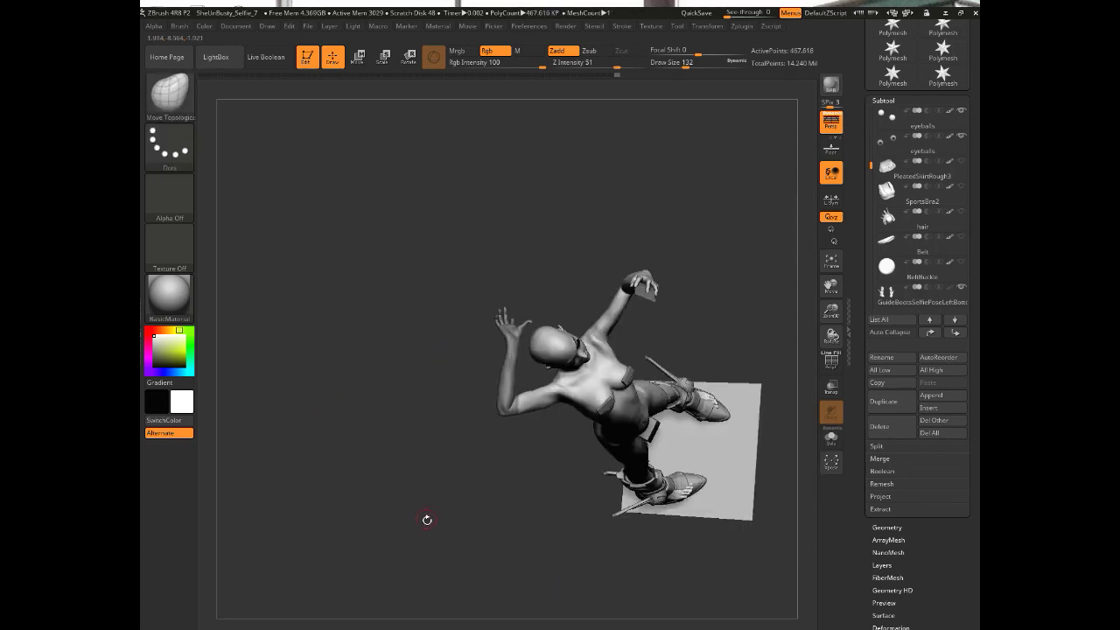
alt+drag(427, 520, 371, 469)
ctrl+click(370, 467)
drag(353, 395, 394, 404)
alt+drag(537, 573, 525, 525)
drag(418, 227, 433, 320)
drag(297, 430, 403, 295)
ctrl+drag(463, 186, 566, 305)
drag(387, 315, 378, 262)
ctrl+drag(390, 250, 525, 376)
mouse_move(398, 369)
mouse_down()
mouse_move(333, 436)
mouse_move(577, 277)
mouse_move(609, 344)
mouse_up()
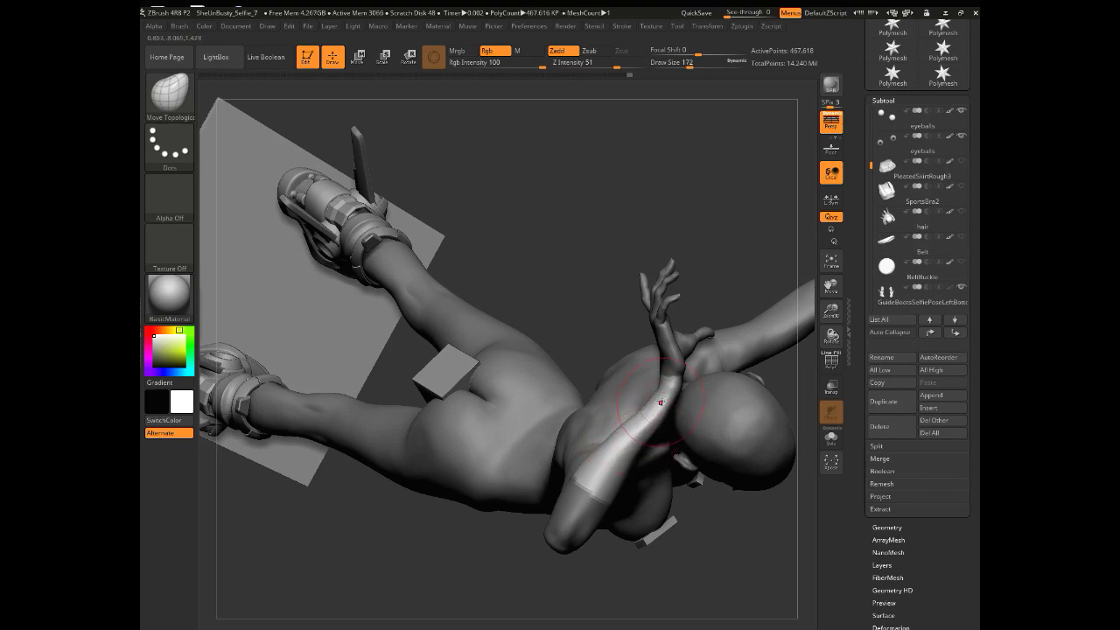
- Reshape the bent arm's forearm at a lower subdivision level with a large Move Topological brush
drag(660, 403, 655, 401)
key(ctrl+z)
key(shift+d)
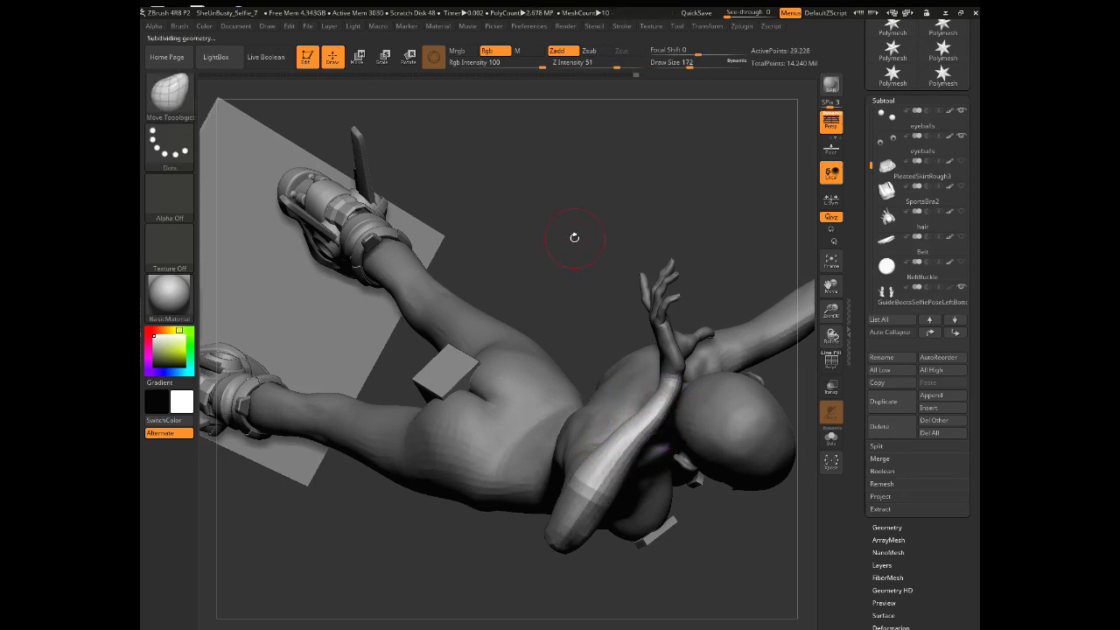
drag(574, 237, 516, 239)
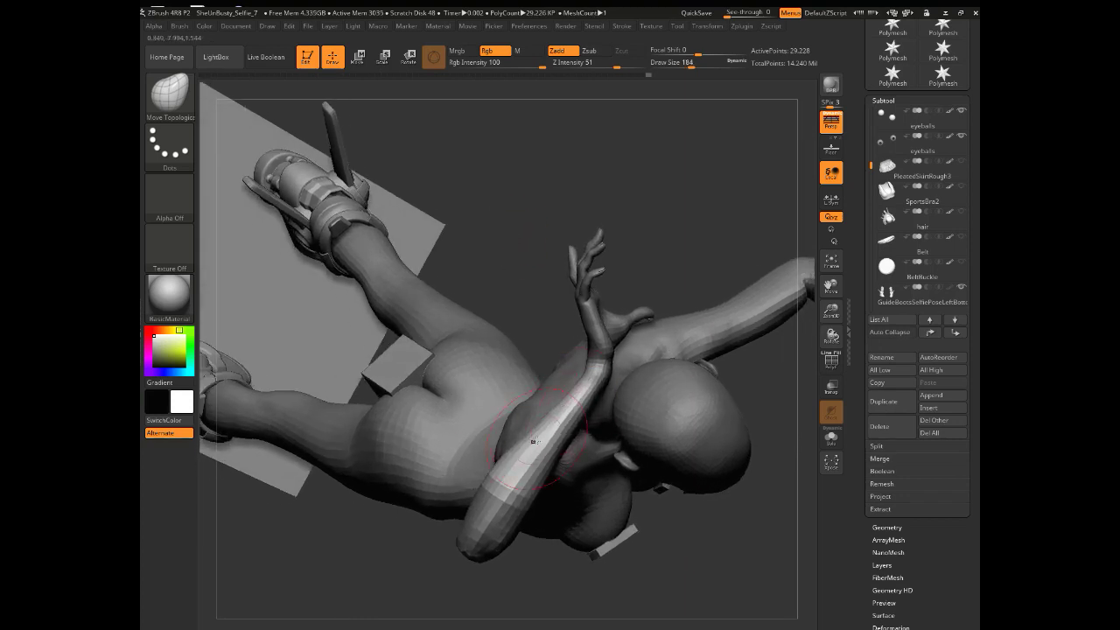
drag(359, 540, 453, 504)
drag(540, 412, 621, 548)
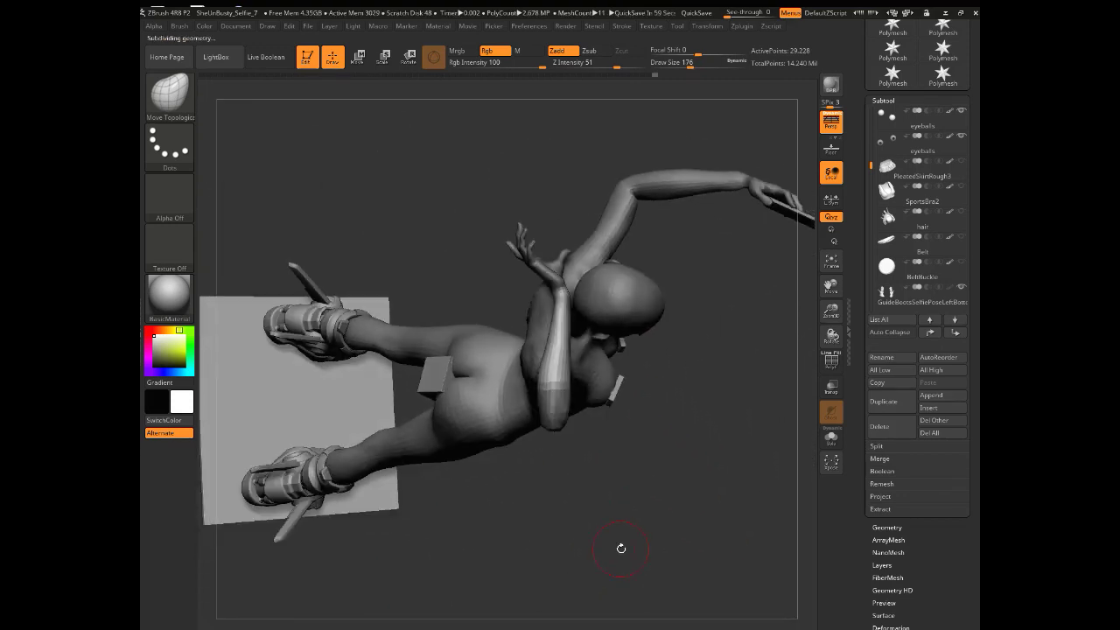
- Return the body mesh to its higher subdivision level, clear the mask and check the full pose from the front
drag(508, 558, 264, 363)
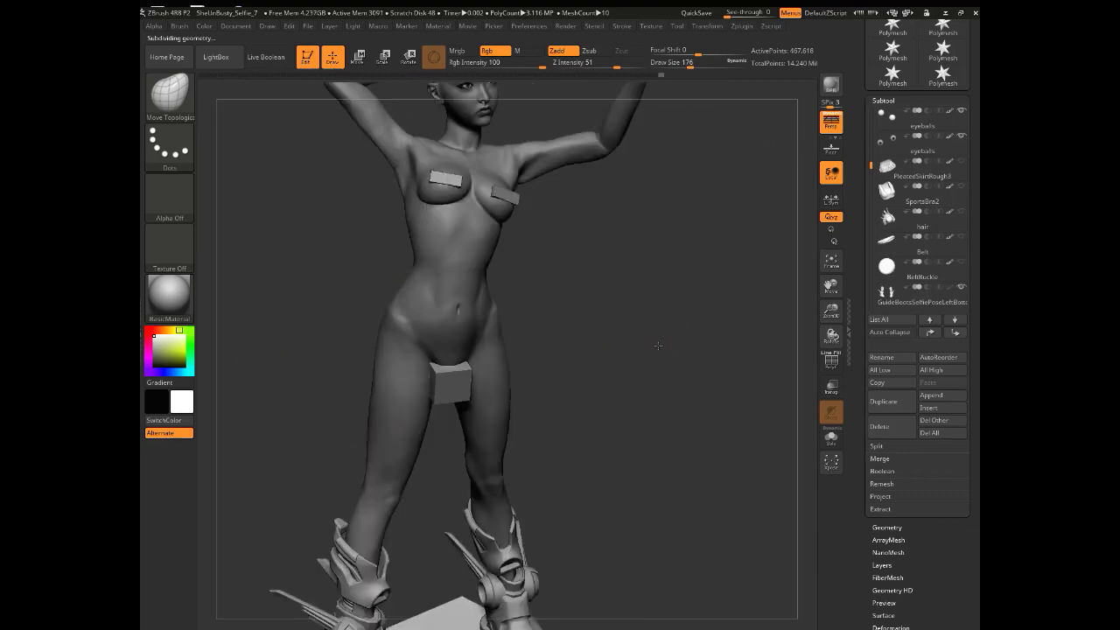
key(f)
drag(647, 348, 618, 470)
ctrl+drag(342, 129, 682, 597)
mouse_move(648, 447)
mouse_down()
mouse_move(765, 435)
mouse_move(650, 391)
mouse_up()
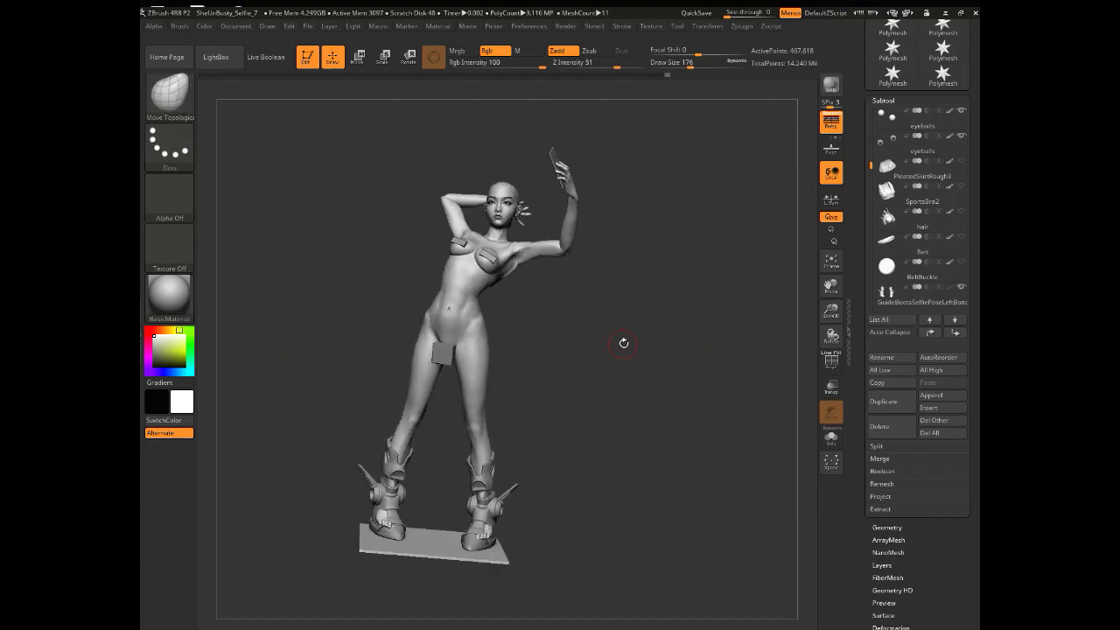
alt+drag(624, 343, 633, 411)
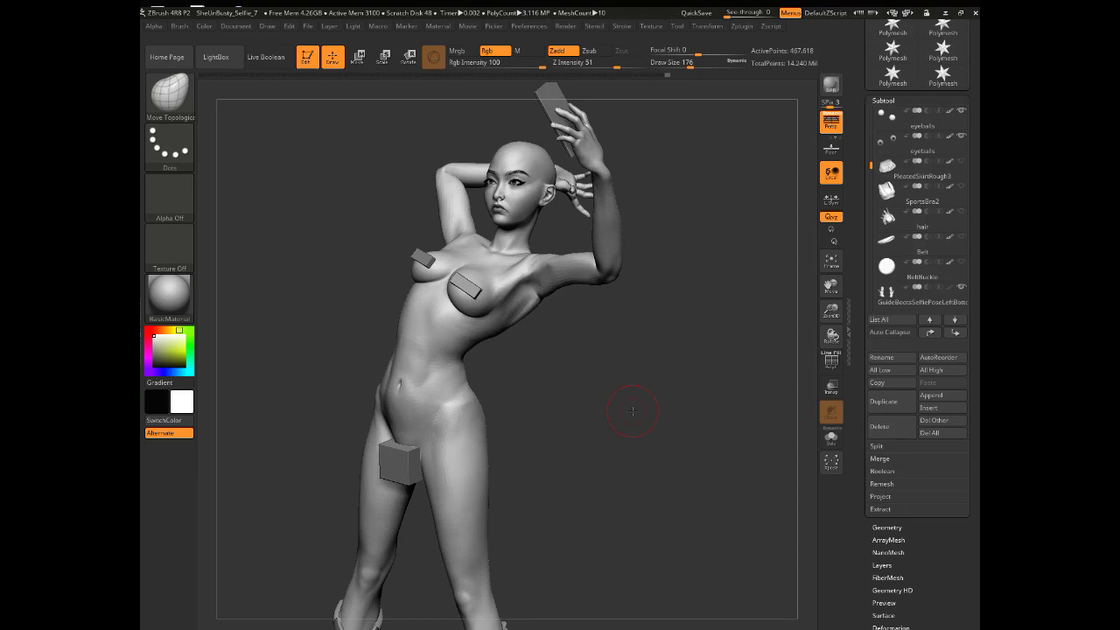
mouse_move(631, 419)
mouse_down()
mouse_move(604, 457)
mouse_move(616, 410)
mouse_move(637, 405)
mouse_move(617, 420)
mouse_move(644, 405)
mouse_up()
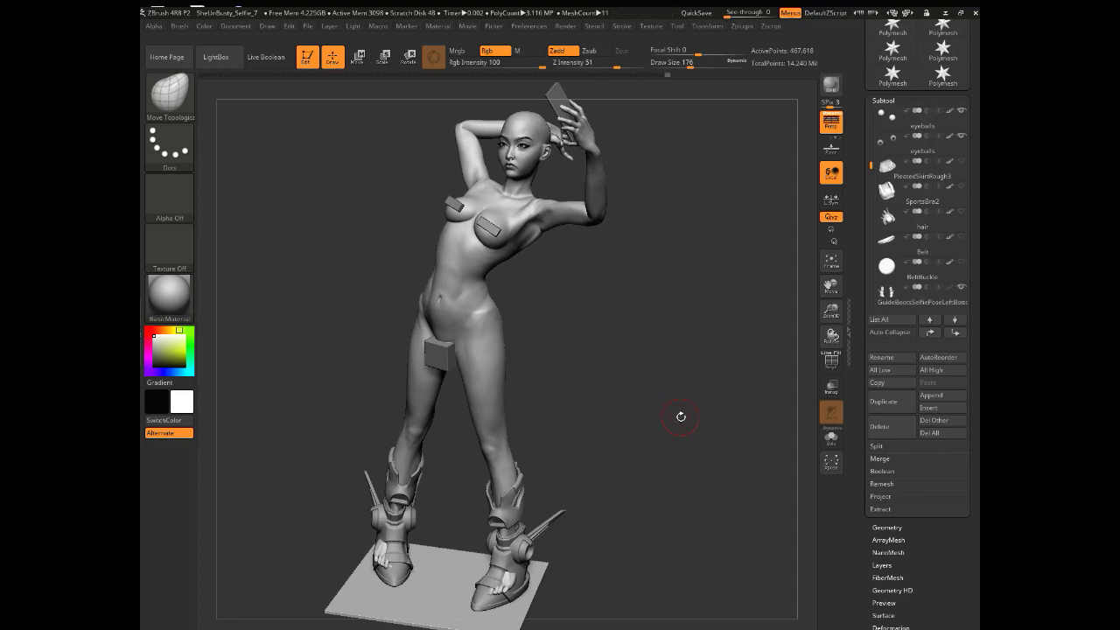
- Show the movie timeline and fit the whole figure in the view for the keyframed camera positions
click(832, 263)
click(831, 263)
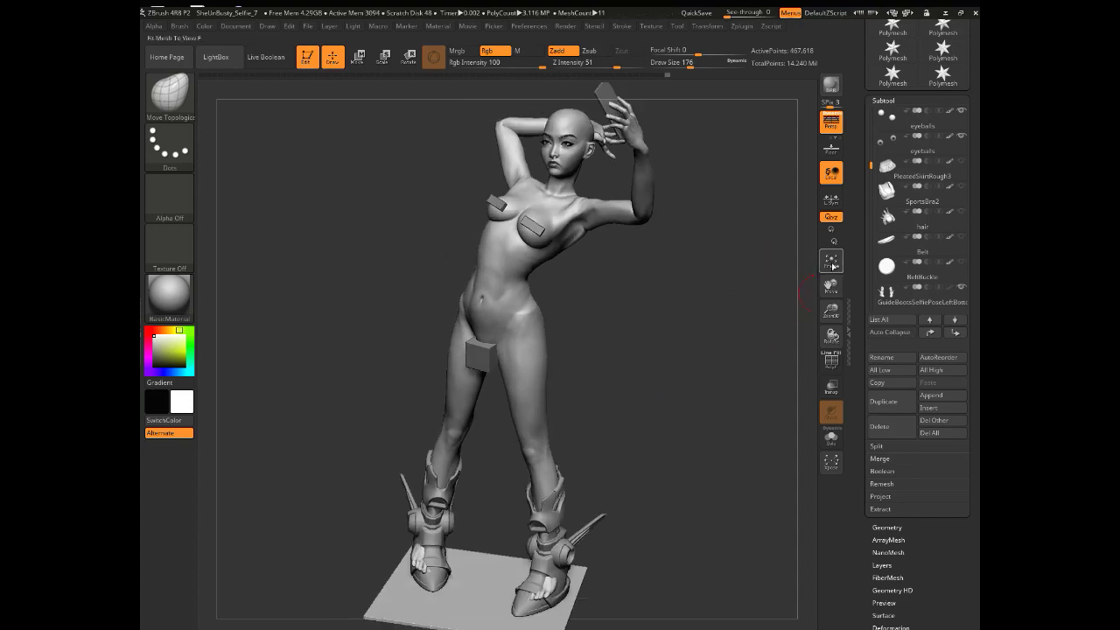
click(472, 28)
click(499, 208)
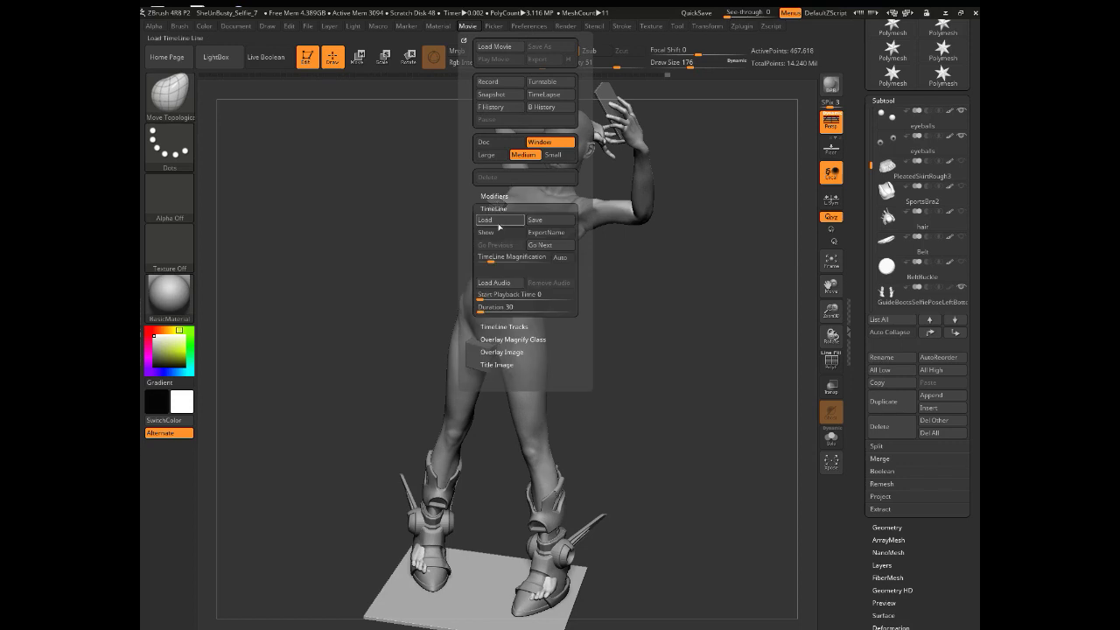
click(496, 232)
drag(361, 253, 374, 281)
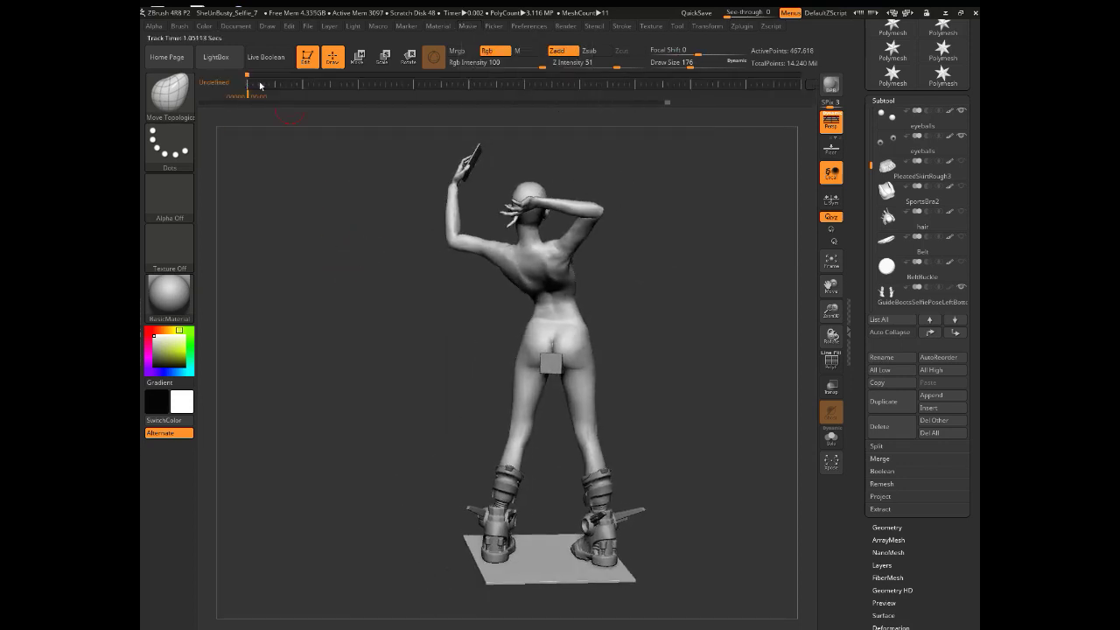
click(834, 262)
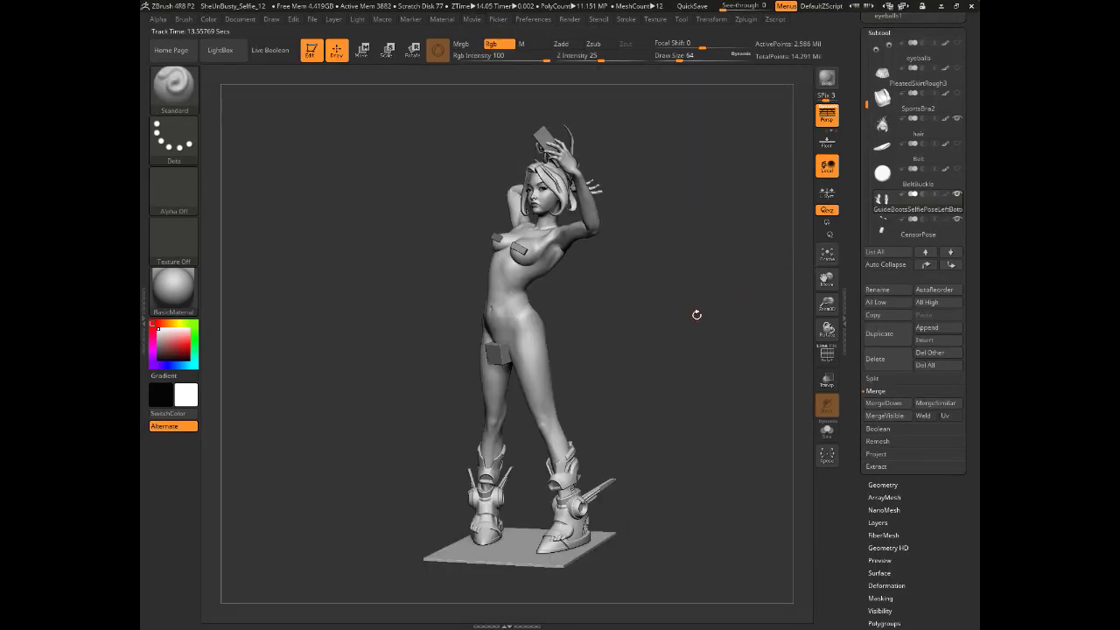
- Select the Body_selfie2 subtool and add a new sculpting layer in record mode
alt+drag(703, 360, 708, 414)
click(873, 522)
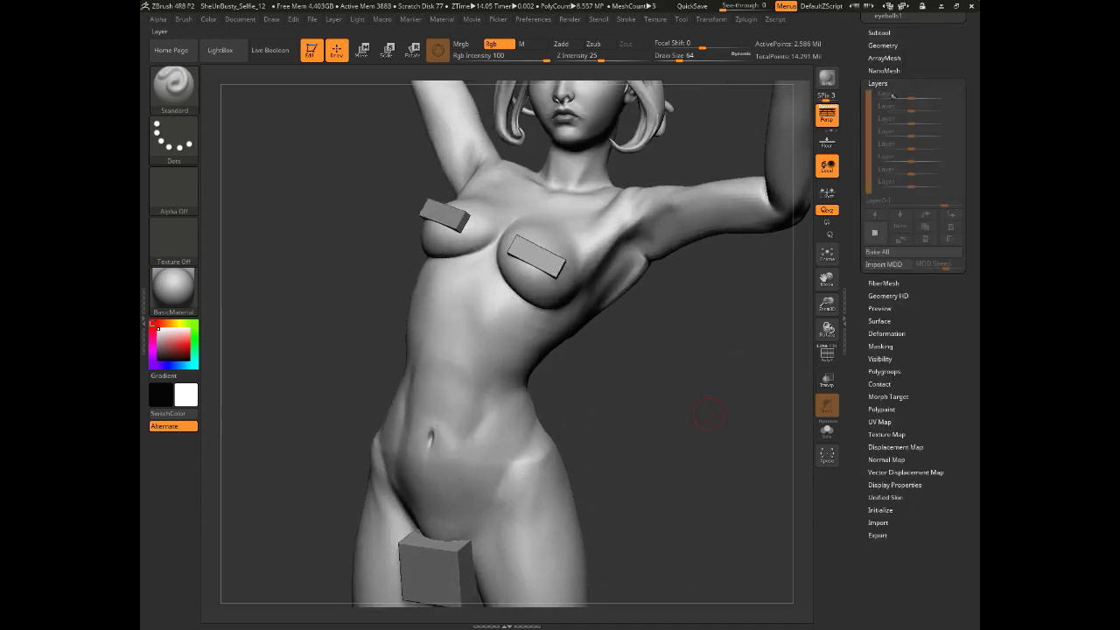
click(877, 46)
click(872, 32)
scroll(899, 66, up, 3)
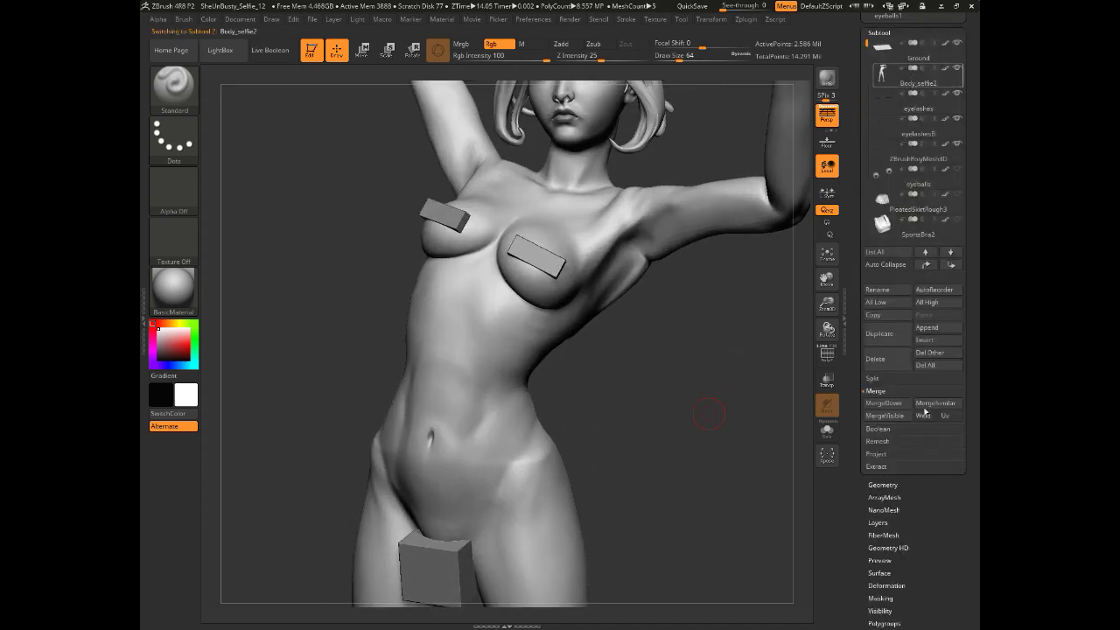
click(924, 415)
click(877, 522)
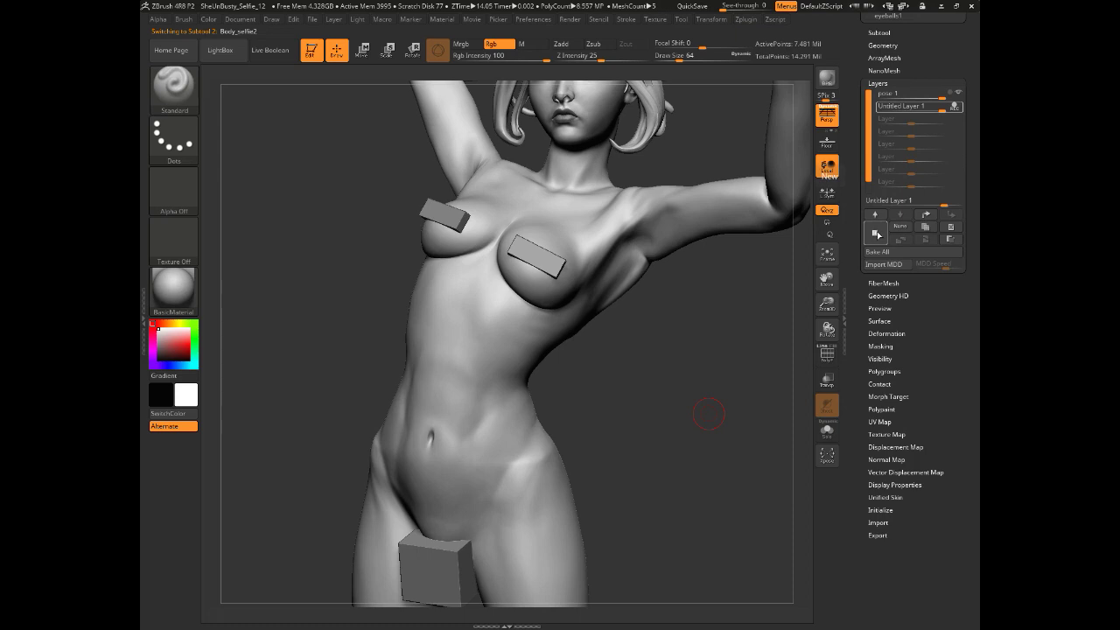
click(875, 234)
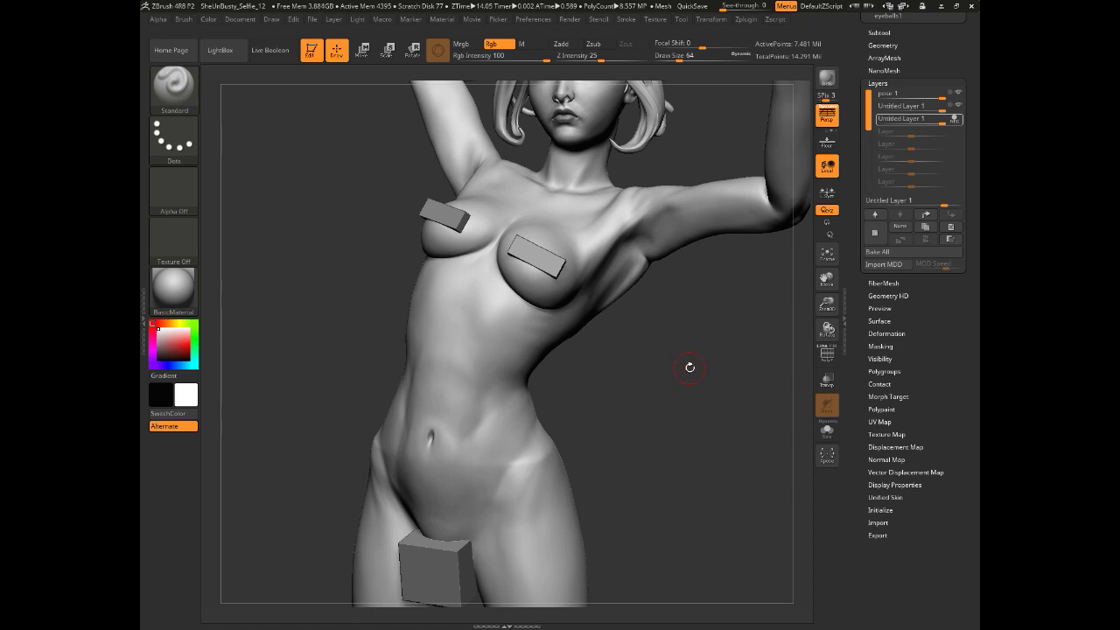
- Build up the lower edge of the phone arm's shoulder blade with ClayBuildup at draw size 52 on a lower subdivision level
mouse_move(689, 367)
mouse_down()
mouse_move(688, 355)
mouse_move(621, 340)
mouse_move(668, 344)
mouse_move(378, 326)
mouse_move(413, 372)
mouse_up()
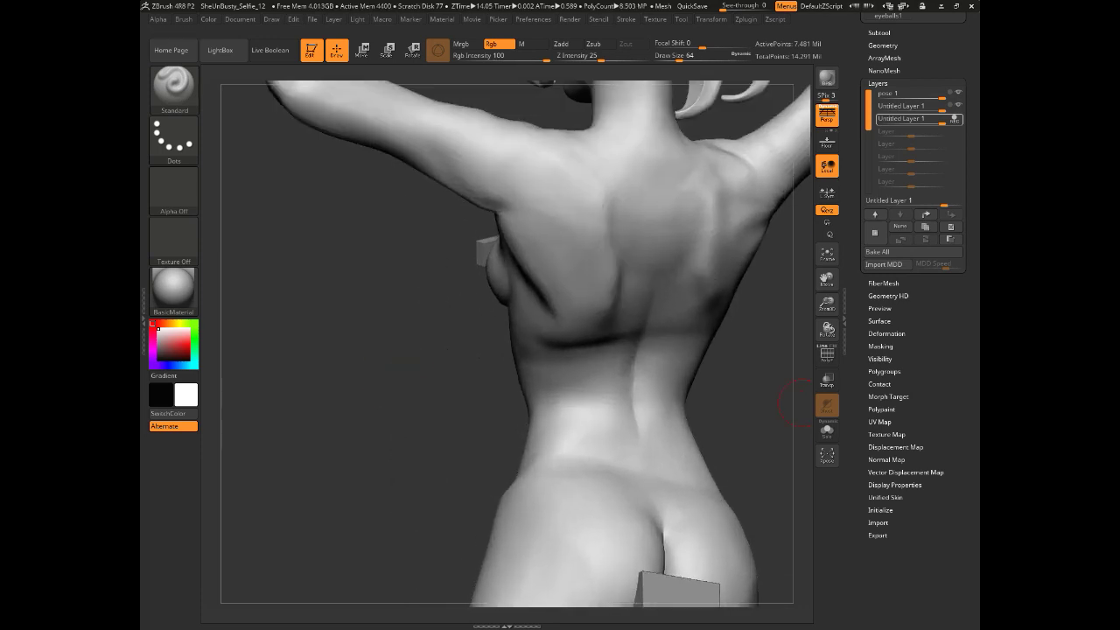
drag(380, 337, 391, 360)
key(b)
key(c)
key(b)
key(bracketleft)
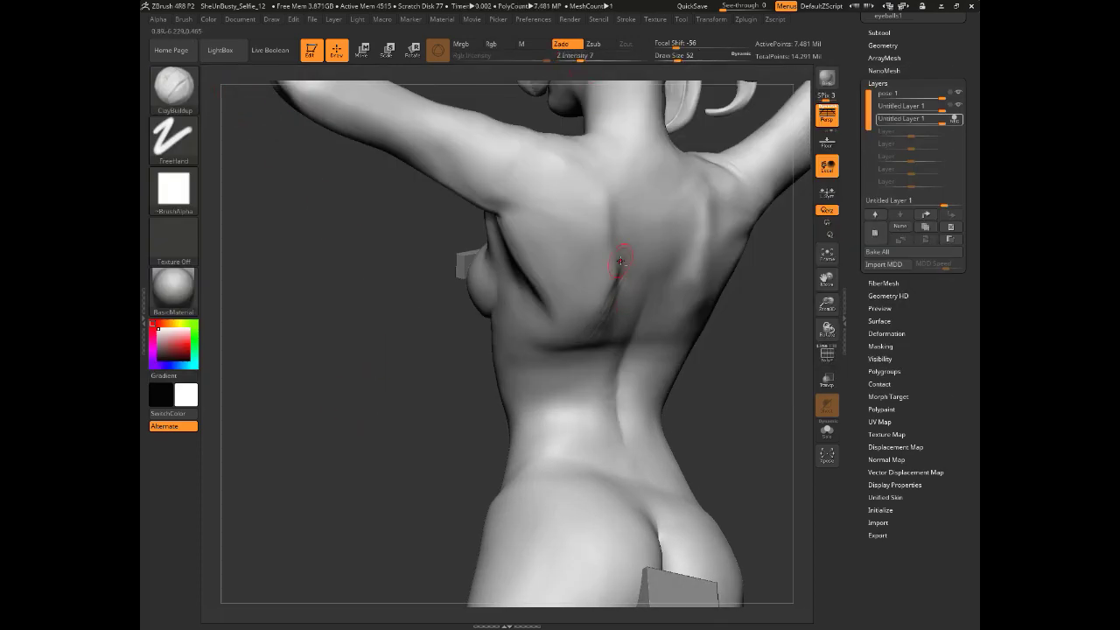
drag(340, 354, 326, 413)
key(shift+d)
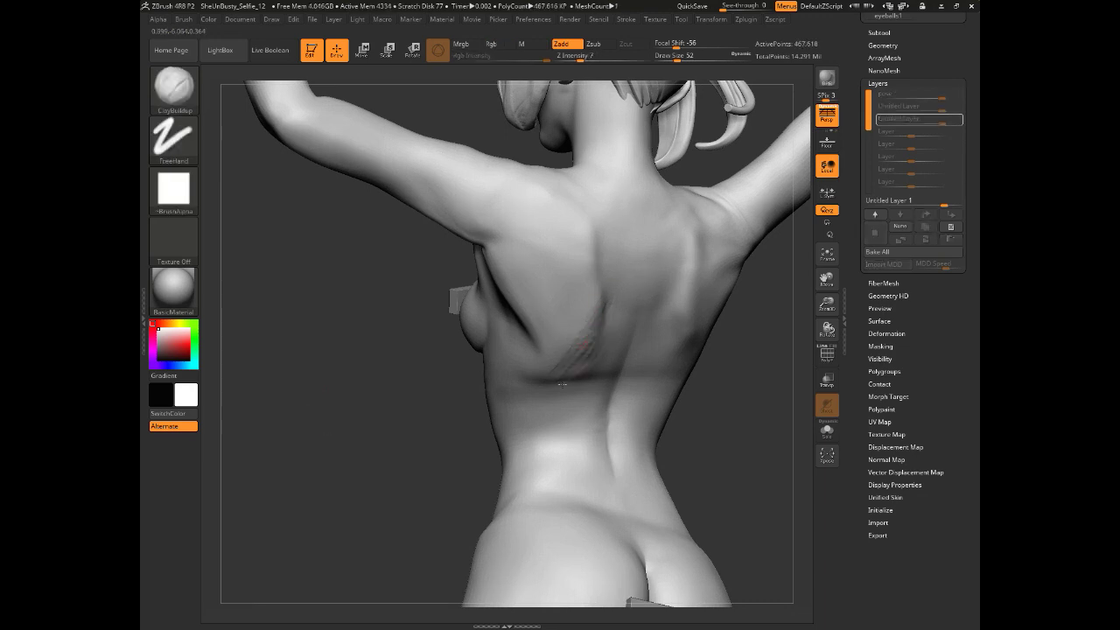
drag(405, 411, 591, 300)
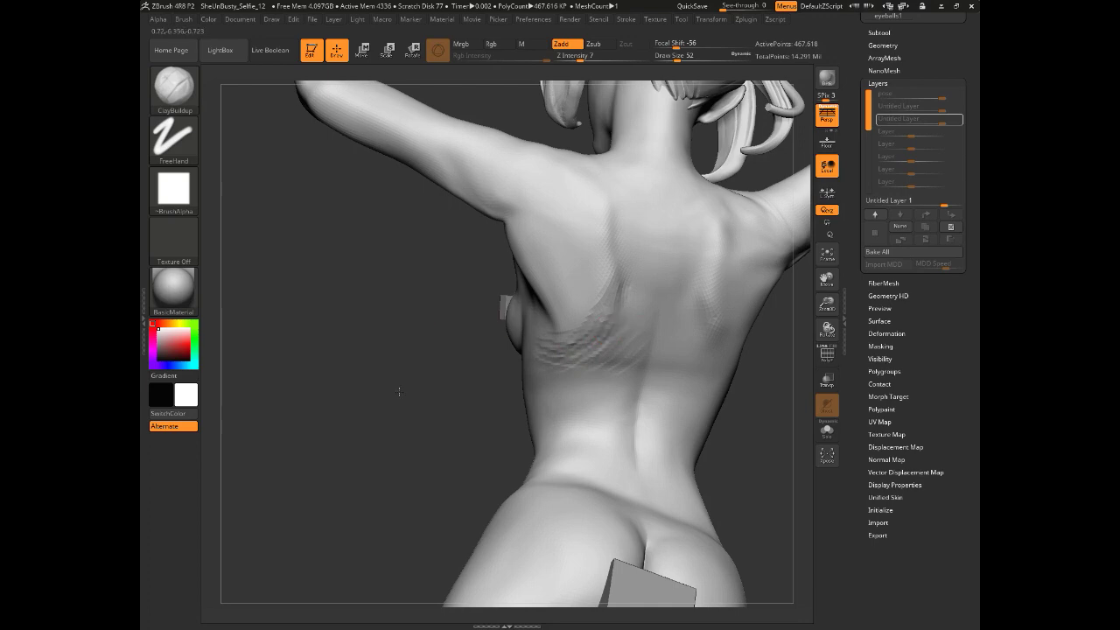
drag(399, 392, 374, 439)
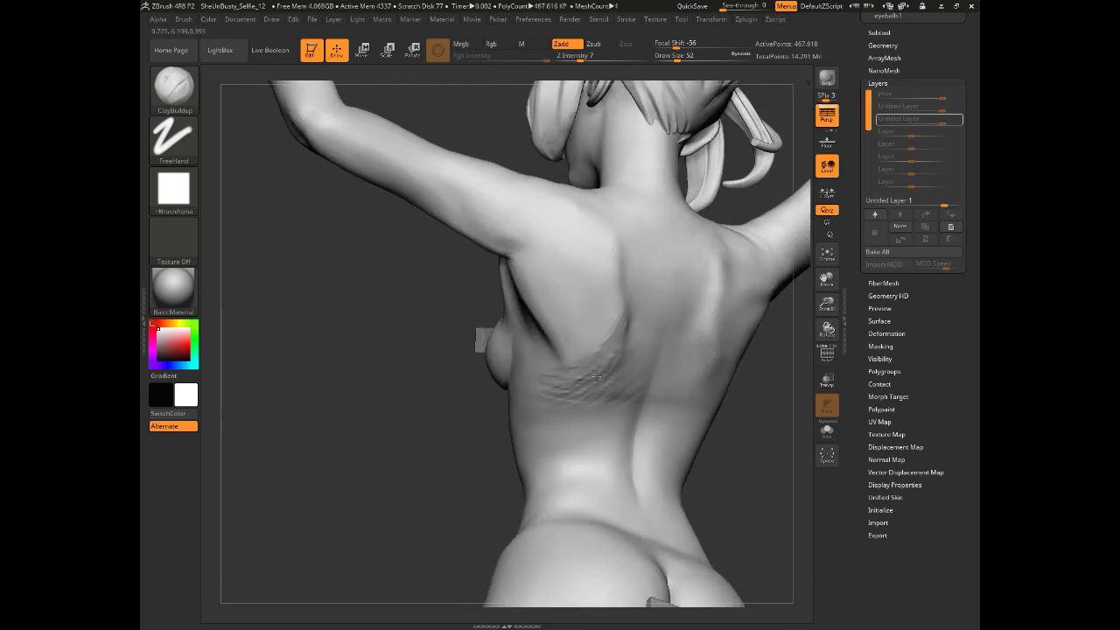
- Extend the muscle forms from beneath the shoulder blade across the ribs at a higher subdivision level and smooth the transitions
mouse_move(355, 472)
alt+mouse_down()
mouse_move(350, 445)
mouse_move(327, 444)
mouse_move(349, 426)
mouse_move(349, 439)
mouse_move(308, 434)
alt+mouse_up()
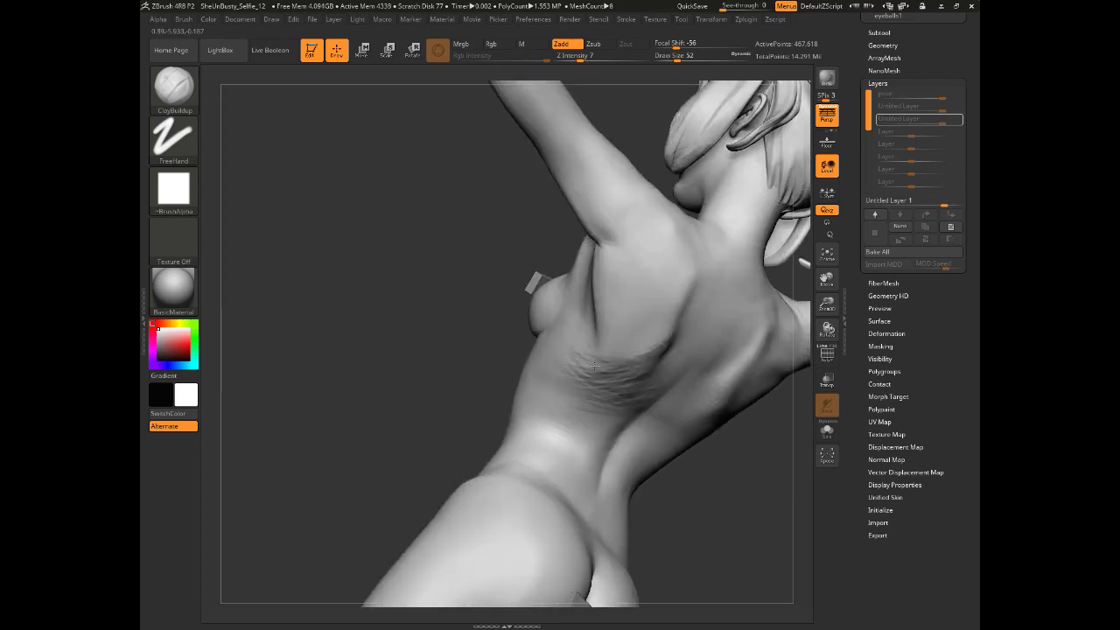
mouse_move(376, 368)
mouse_down()
mouse_move(354, 349)
mouse_move(357, 361)
mouse_up()
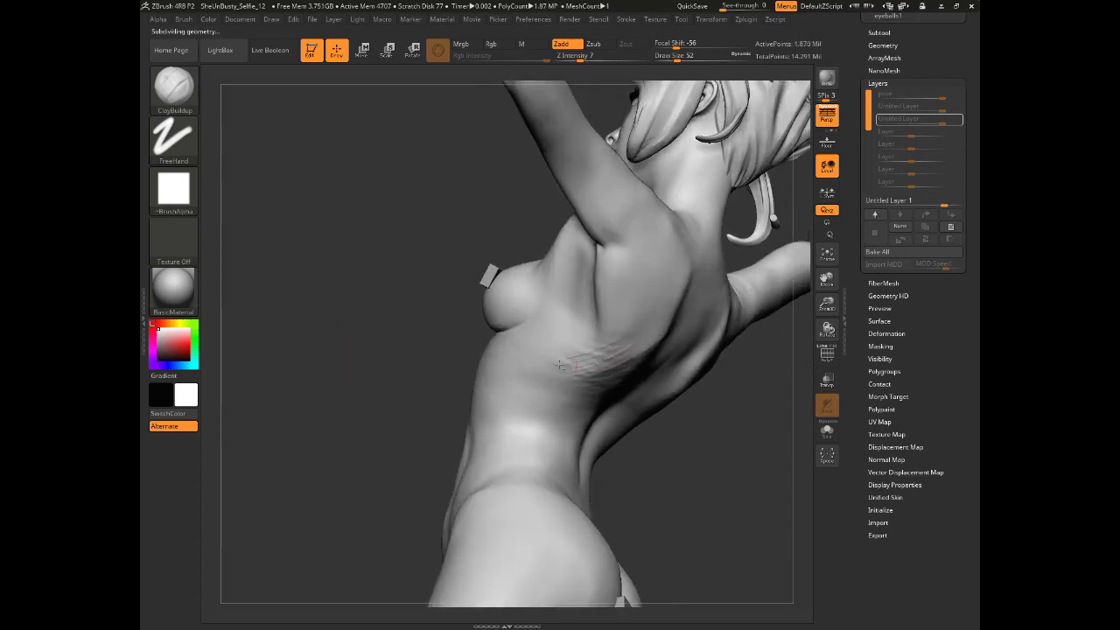
mouse_move(361, 402)
alt+mouse_down()
mouse_move(361, 377)
mouse_move(358, 398)
alt+mouse_up()
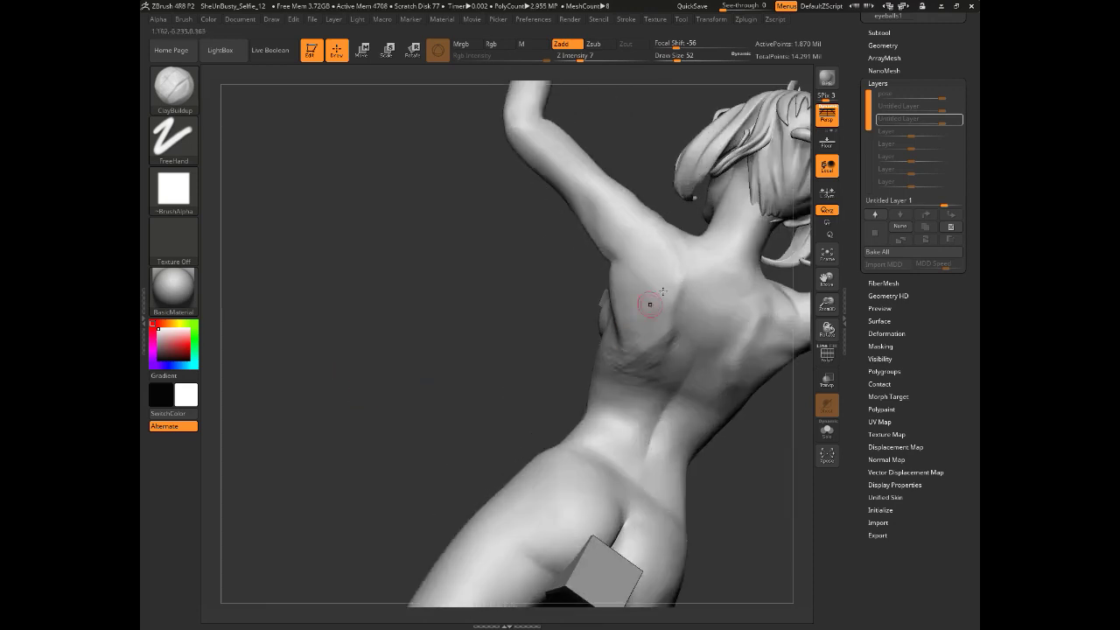
mouse_move(472, 370)
mouse_down()
mouse_move(423, 382)
mouse_move(605, 375)
mouse_up()
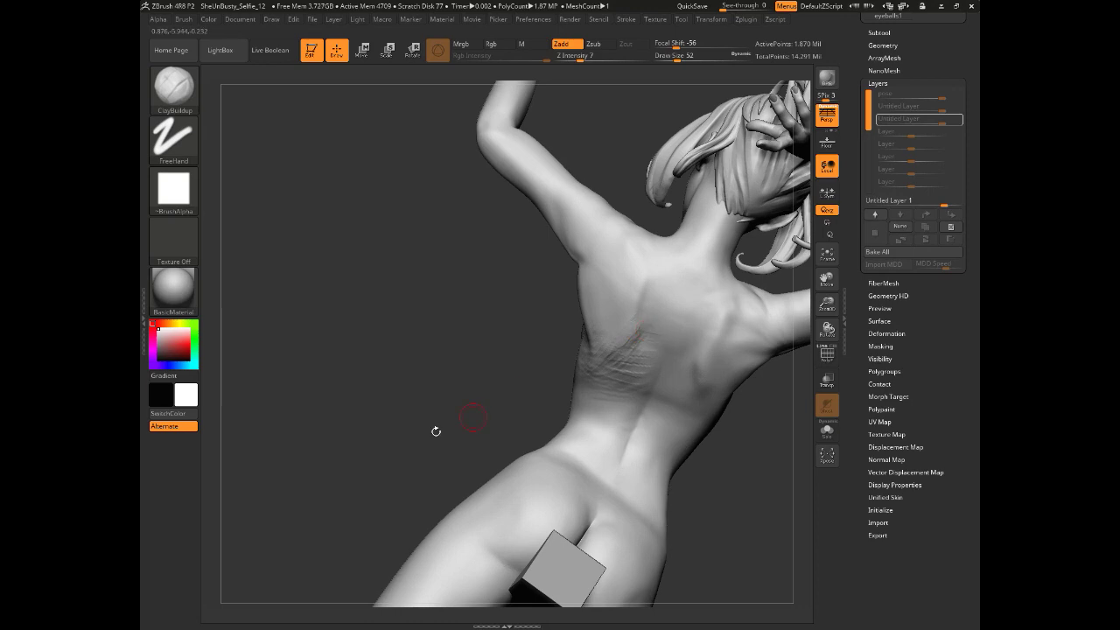
drag(437, 430, 348, 386)
drag(396, 288, 616, 345)
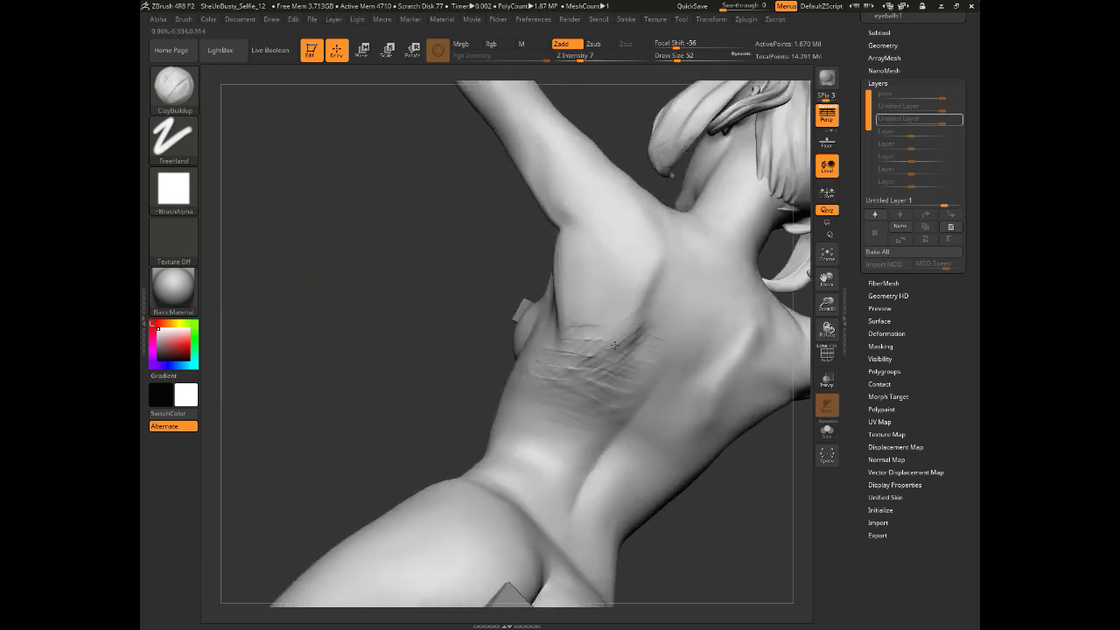
mouse_move(350, 343)
alt+mouse_down()
mouse_move(327, 367)
mouse_move(330, 396)
mouse_move(292, 373)
mouse_move(337, 383)
mouse_move(343, 416)
alt+mouse_up()
shift+drag(541, 221, 538, 208)
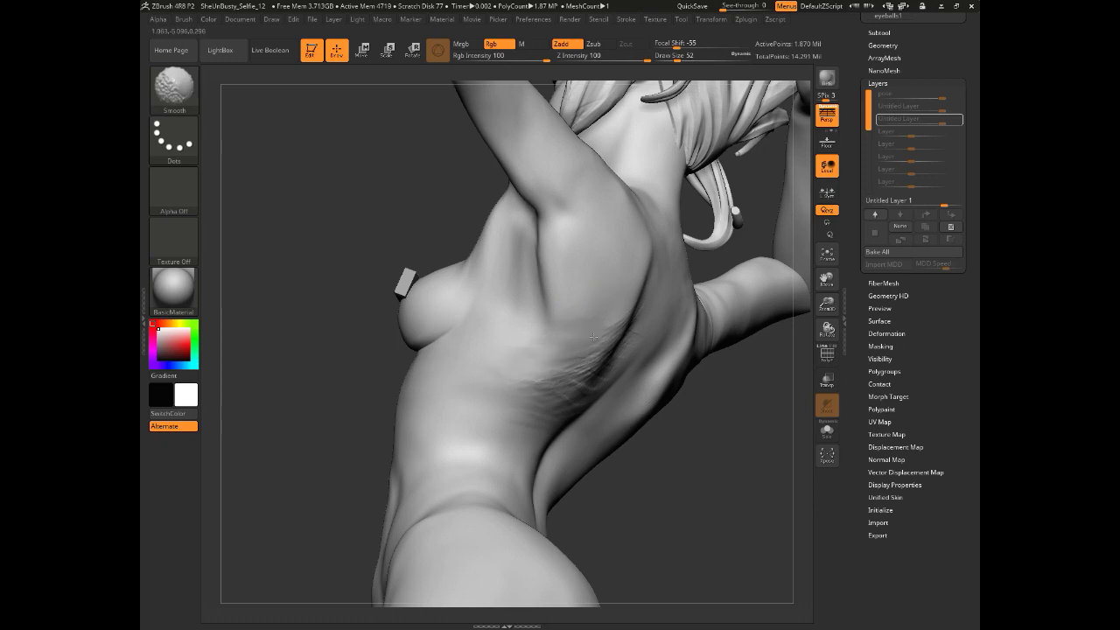
- Sculpt the armpit and underside of the phone arm's upper part with ClayBuildup at draw size 52, then 36
mouse_move(362, 350)
alt+mouse_down()
mouse_move(288, 435)
mouse_move(305, 429)
mouse_move(309, 445)
mouse_move(323, 392)
mouse_move(303, 403)
mouse_move(294, 451)
mouse_move(381, 441)
mouse_move(295, 446)
mouse_move(291, 476)
mouse_move(290, 457)
mouse_move(303, 464)
alt+mouse_up()
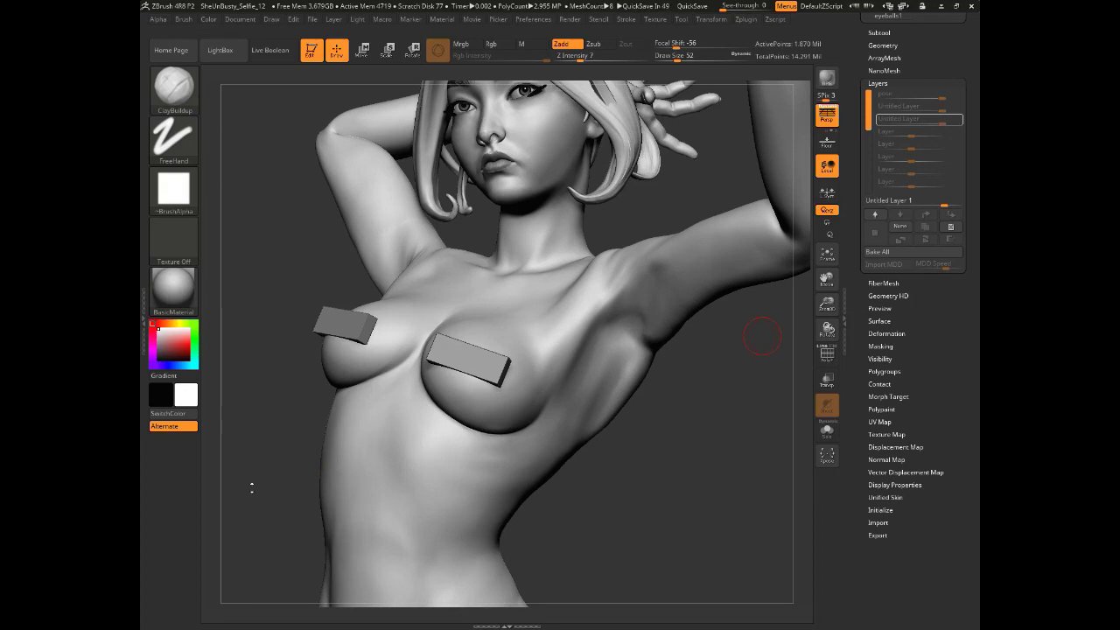
drag(253, 489, 257, 491)
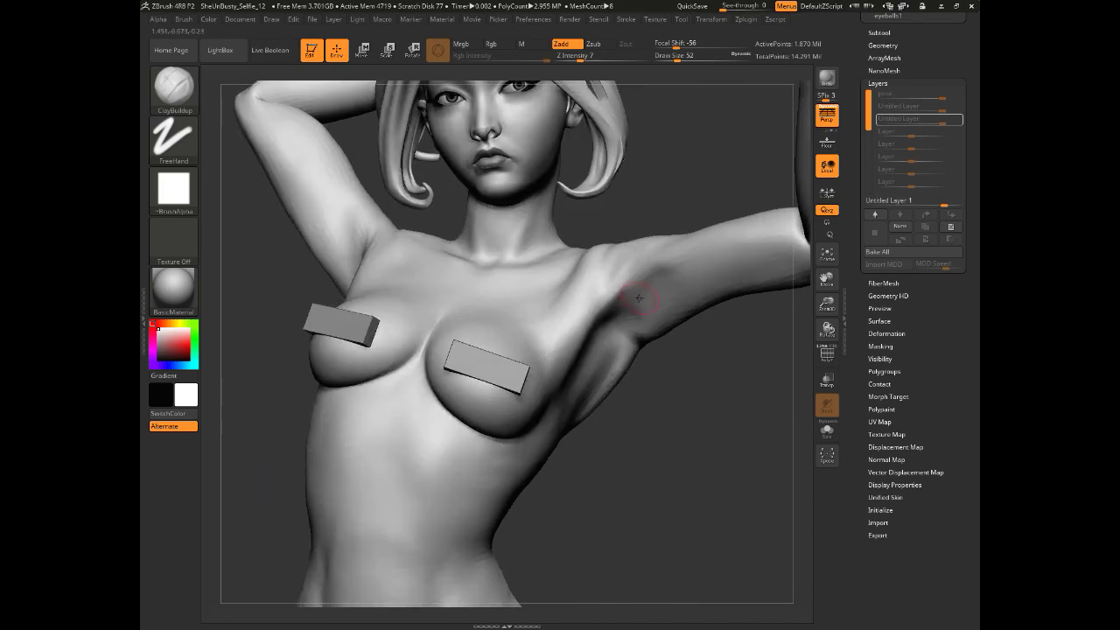
mouse_move(743, 385)
mouse_down()
mouse_move(768, 430)
mouse_move(288, 411)
mouse_move(275, 388)
mouse_move(288, 475)
mouse_move(487, 510)
mouse_move(527, 467)
mouse_move(482, 495)
mouse_move(479, 483)
mouse_up()
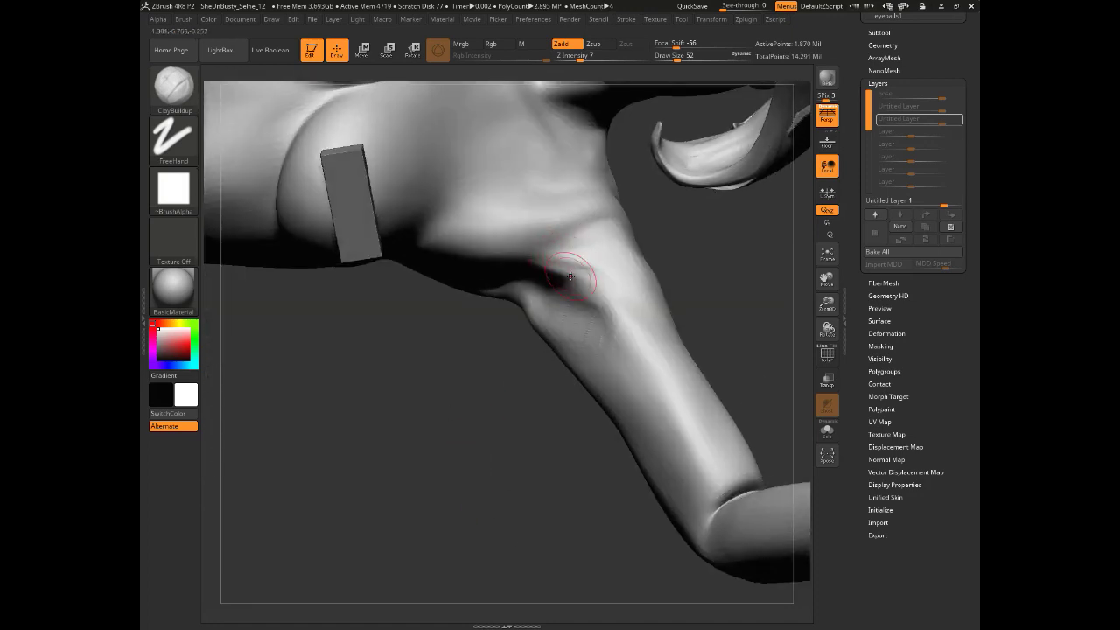
drag(600, 276, 530, 255)
drag(507, 424, 495, 385)
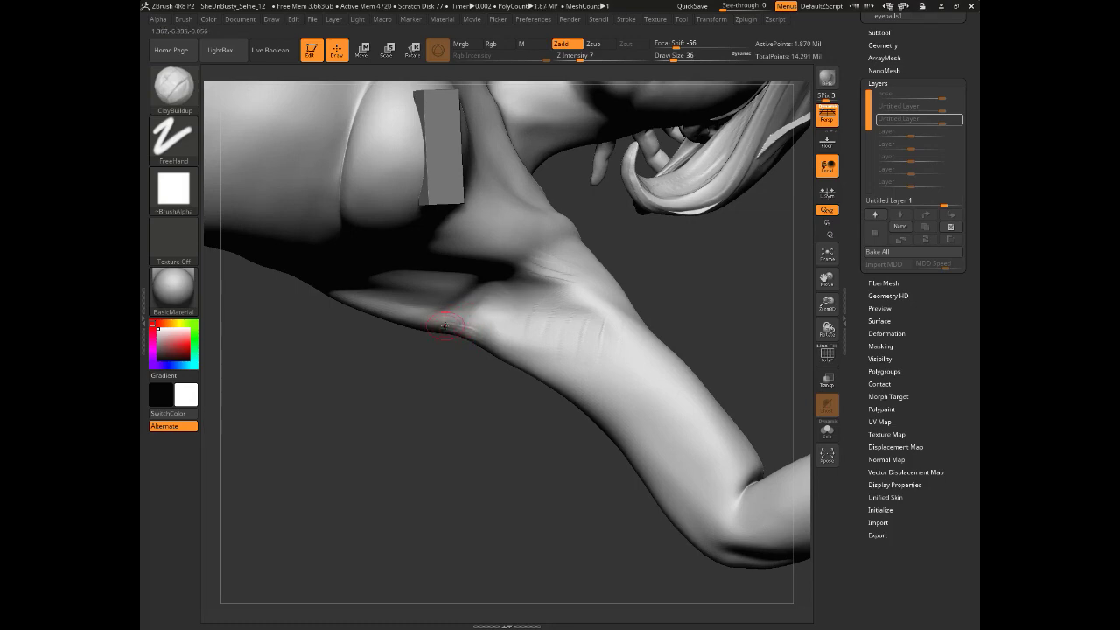
drag(444, 325, 468, 450)
- Mask the phone arm, invert the mask so the arm stays editable, and drop the body two subdivision levels
ctrl+drag(693, 319, 479, 507)
ctrl+drag(390, 522, 544, 299)
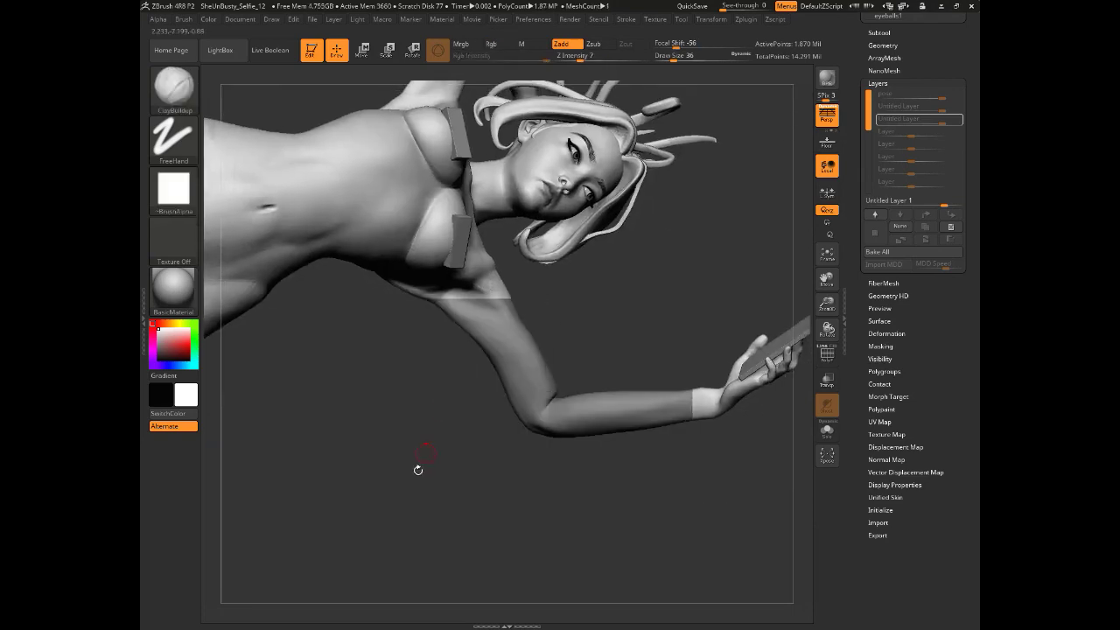
drag(418, 470, 515, 281)
alt+drag(362, 464, 374, 472)
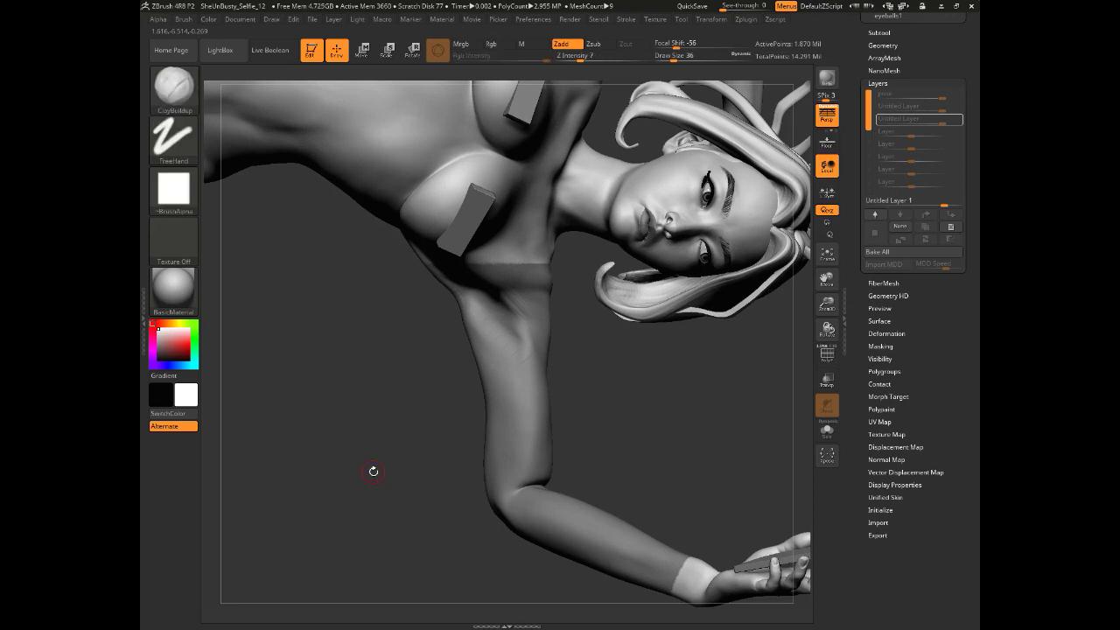
ctrl+click(366, 431)
key(shift+d)
key(shift+d)
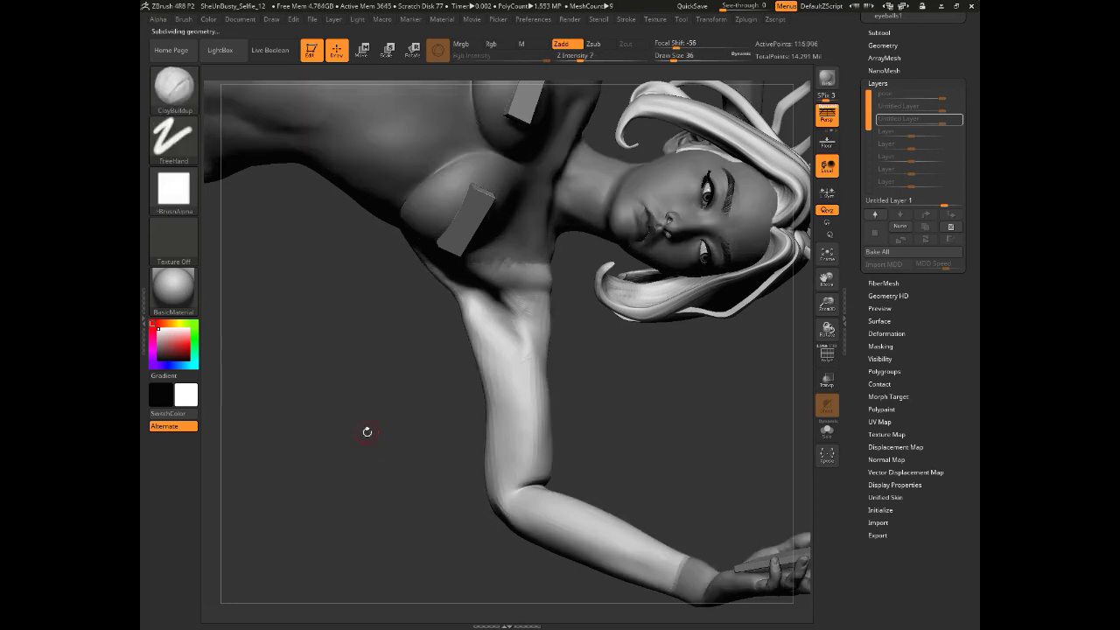
drag(367, 431, 373, 545)
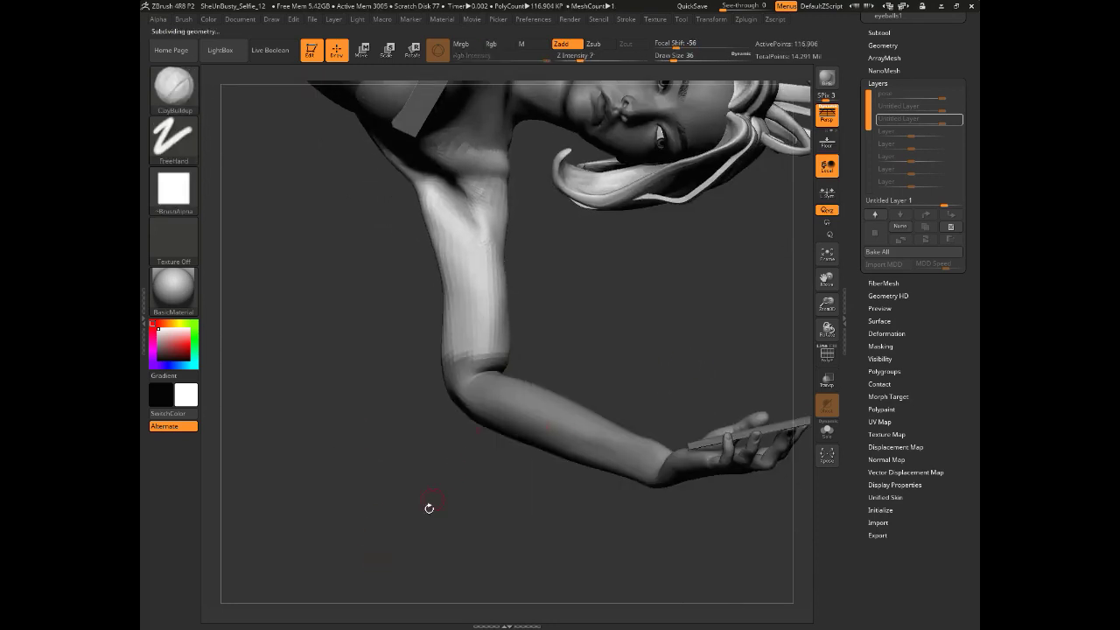
alt+drag(429, 509, 429, 542)
- Reshape the underside of the phone arm's upper part with the Move Topological brush at draw size 312
click(175, 89)
click(630, 270)
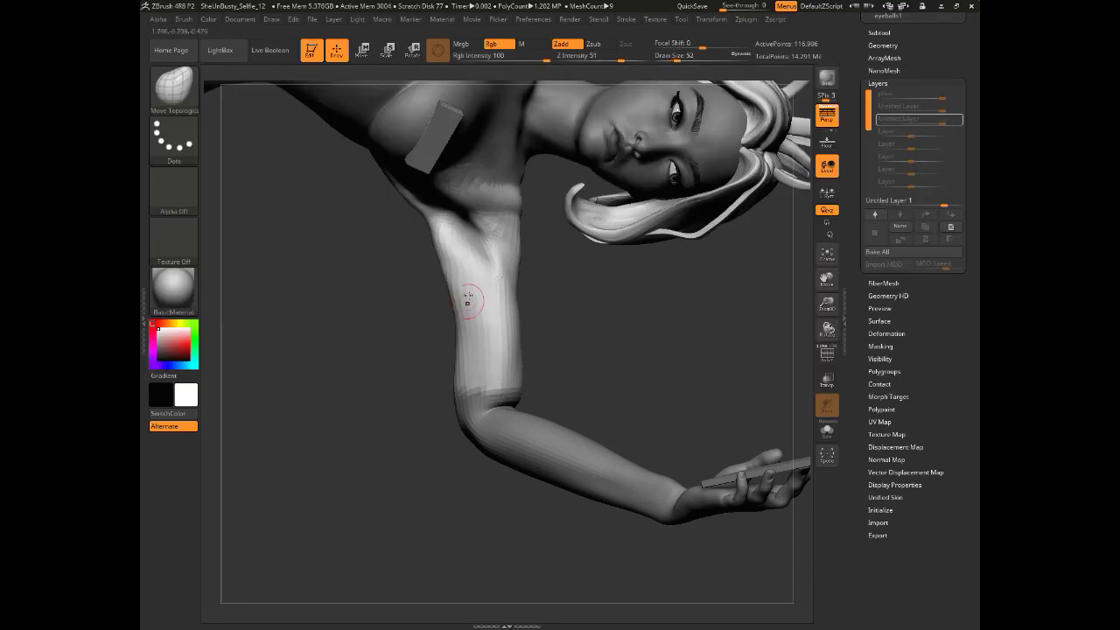
key(bracketright)
key(bracketright)
key(bracketright)
drag(466, 319, 437, 350)
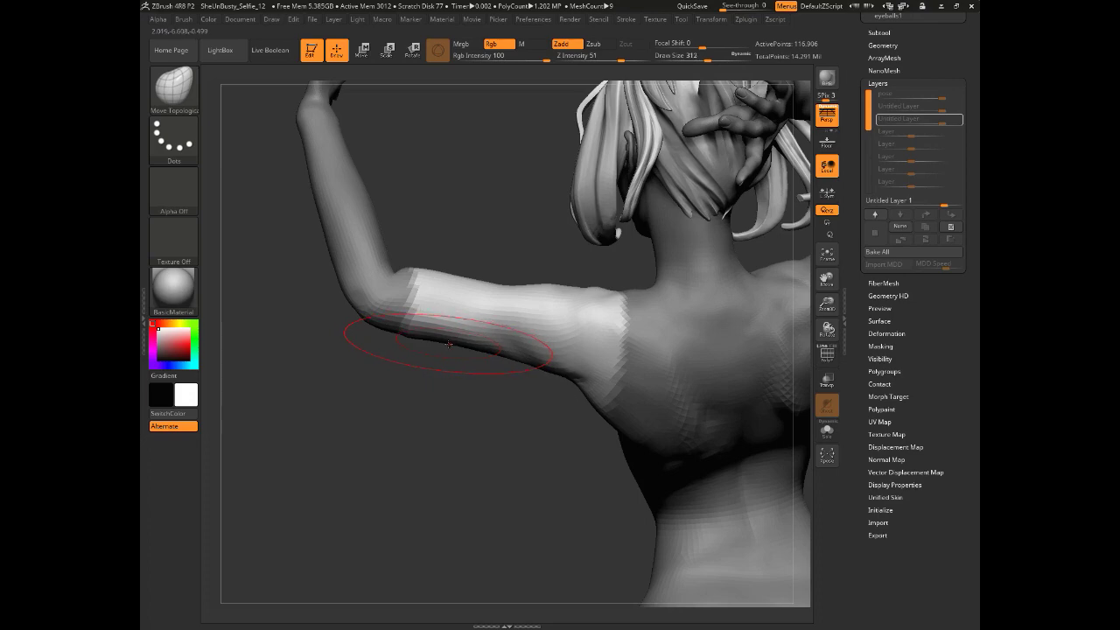
- Rework the mask around the phone arm's elbow so it covers the forearm, and go up one subdivision level
ctrl+alt+drag(312, 409, 425, 240)
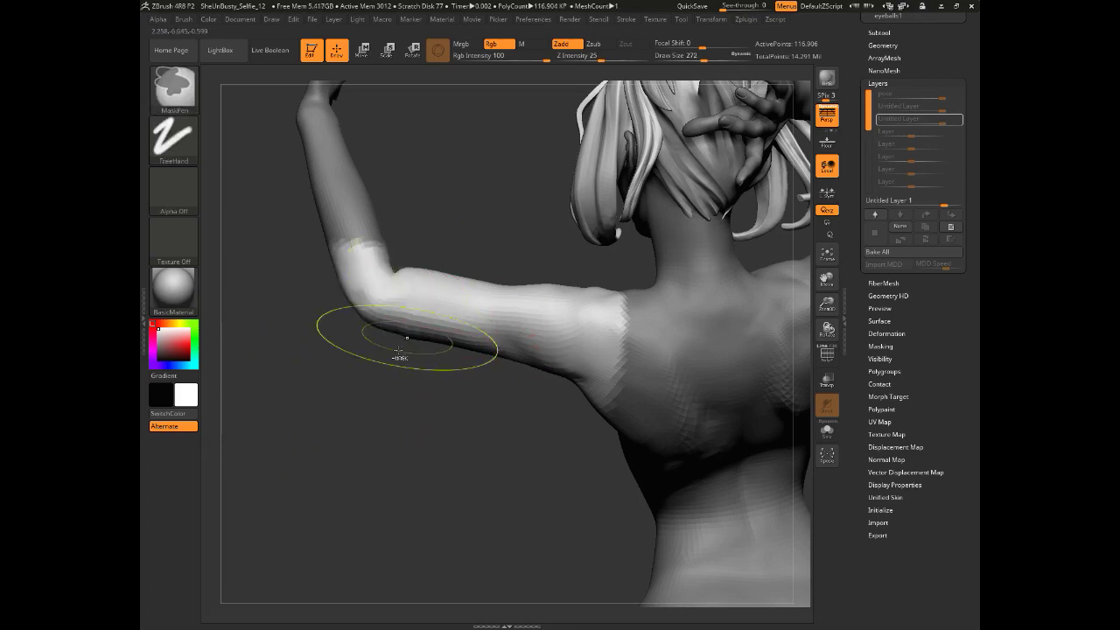
ctrl+drag(263, 187, 403, 267)
key(d)
drag(344, 460, 320, 429)
ctrl+drag(291, 179, 465, 243)
drag(385, 429, 302, 324)
ctrl+drag(367, 151, 553, 235)
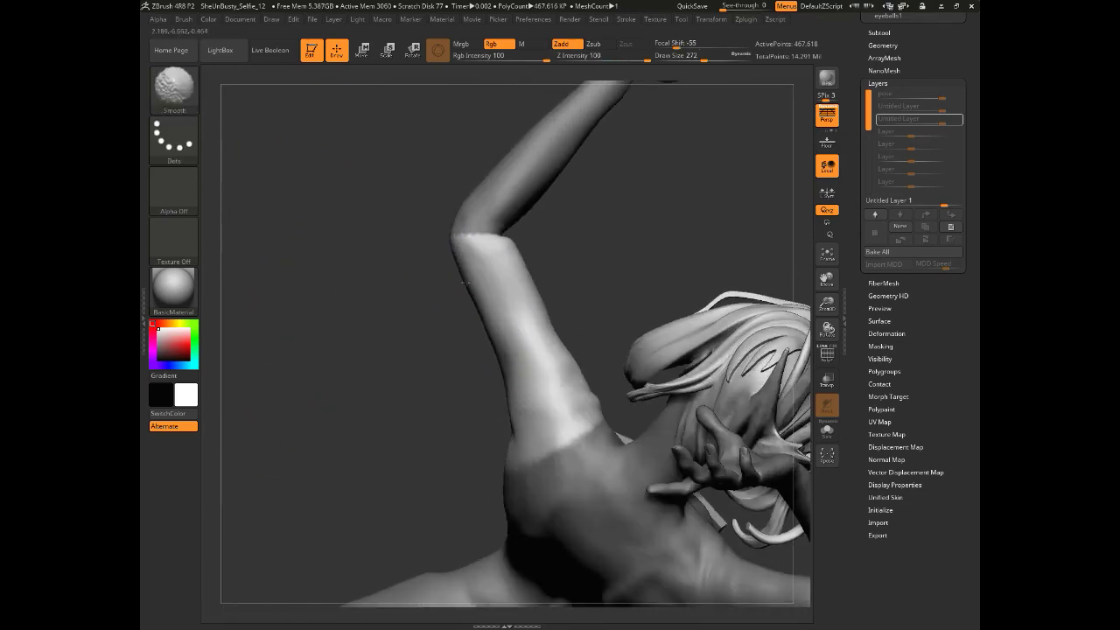
- Smooth and adjust the phone arm's upper-arm contour near the elbow at draw size 272
mouse_move(307, 370)
mouse_down()
mouse_move(462, 533)
mouse_move(432, 477)
mouse_up()
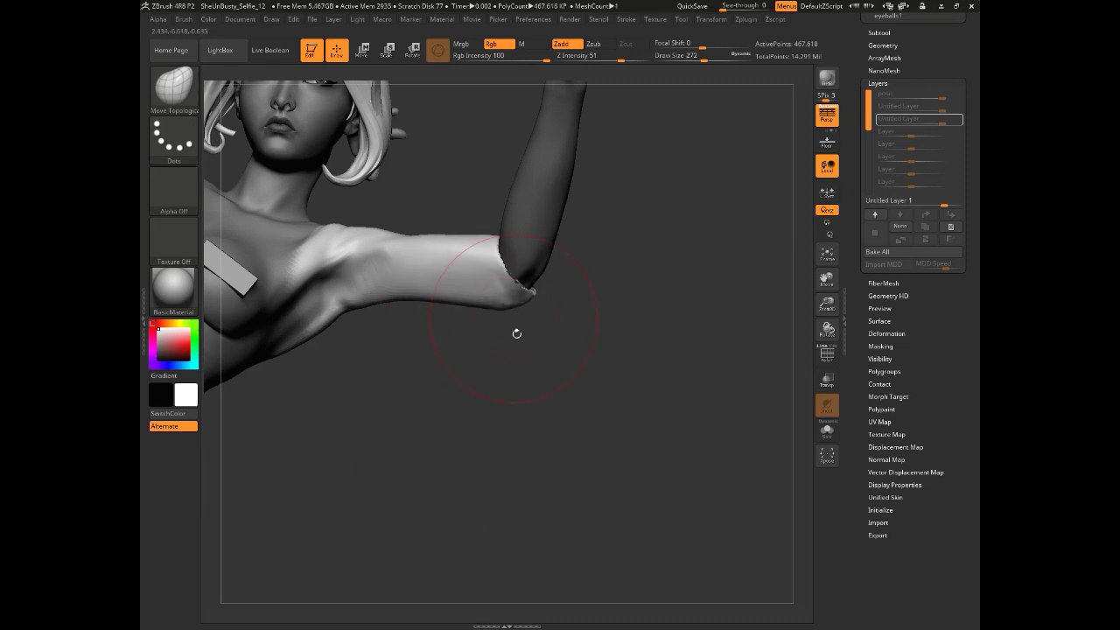
shift+drag(525, 300, 460, 342)
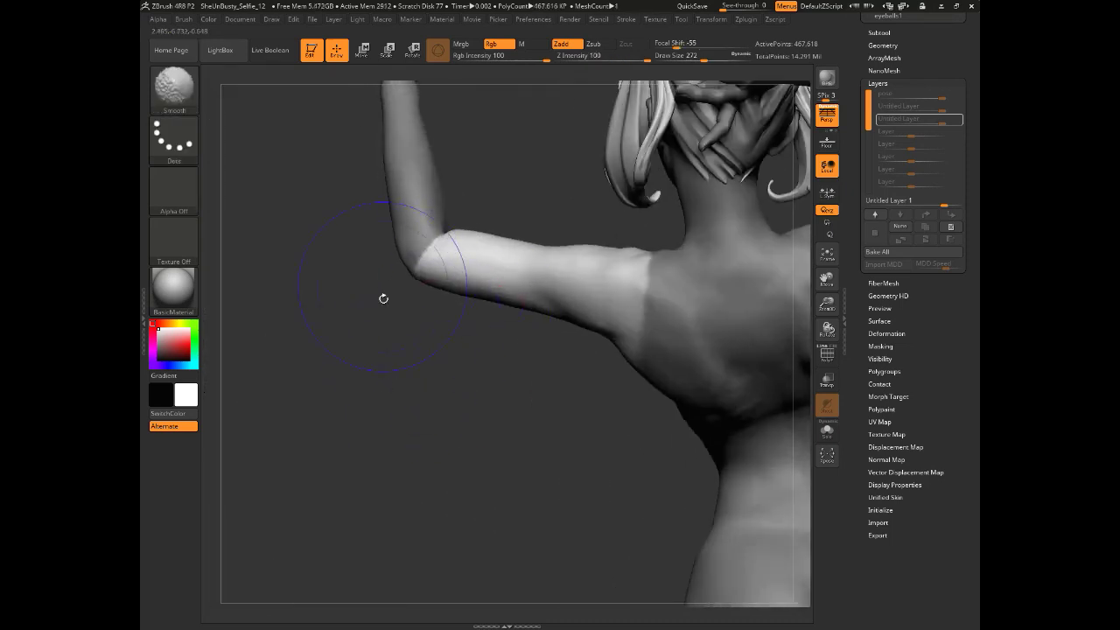
mouse_move(383, 298)
mouse_down()
mouse_move(513, 344)
mouse_move(600, 530)
mouse_move(576, 505)
mouse_move(454, 535)
mouse_move(359, 484)
mouse_move(388, 520)
mouse_move(454, 333)
mouse_move(664, 573)
mouse_up()
alt+drag(428, 455, 475, 487)
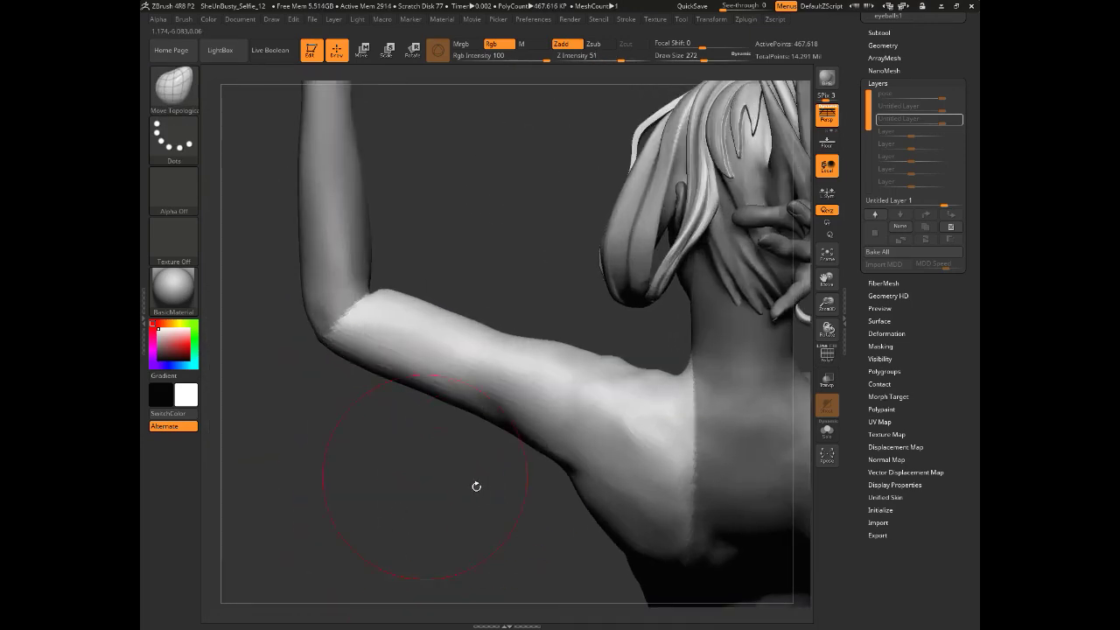
- Clear the mask from the body mesh
click(891, 347)
click(887, 178)
mouse_move(345, 486)
mouse_down()
mouse_move(455, 467)
mouse_move(701, 487)
mouse_move(685, 489)
mouse_up()
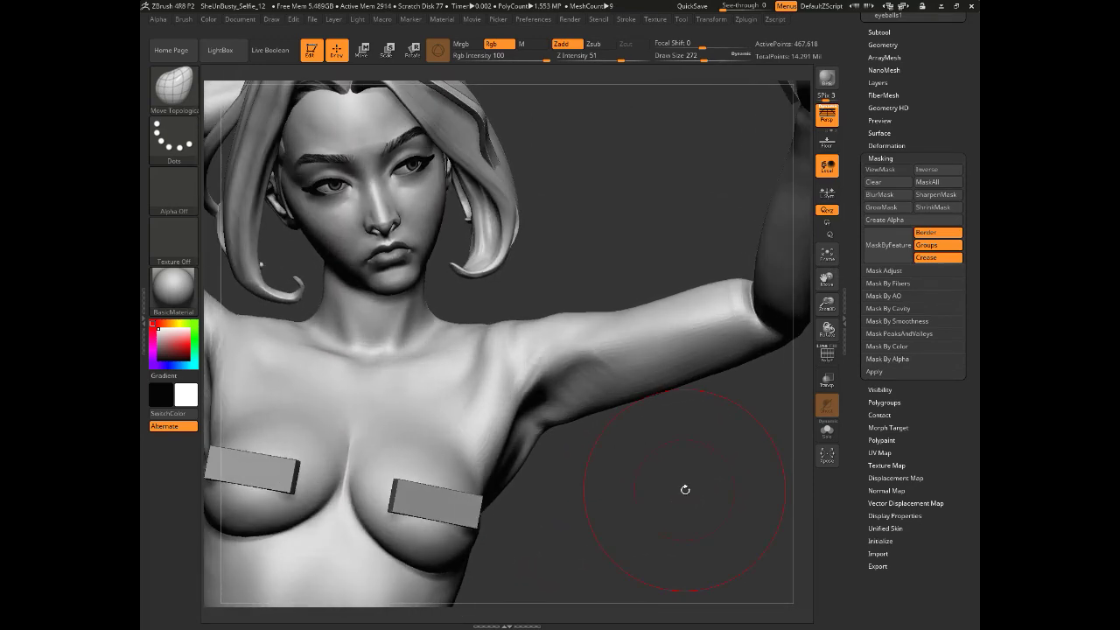
- Build up the top of the phone arm's shoulder with ClayBuildup at draw size 56
click(174, 89)
click(411, 145)
mouse_move(615, 425)
mouse_down()
mouse_move(550, 467)
mouse_move(563, 466)
mouse_move(367, 461)
mouse_move(389, 484)
mouse_up()
key(bracketleft)
key(bracketleft)
key(bracketleft)
key(bracketleft)
key(bracketleft)
key(bracketleft)
key(bracketleft)
key(bracketleft)
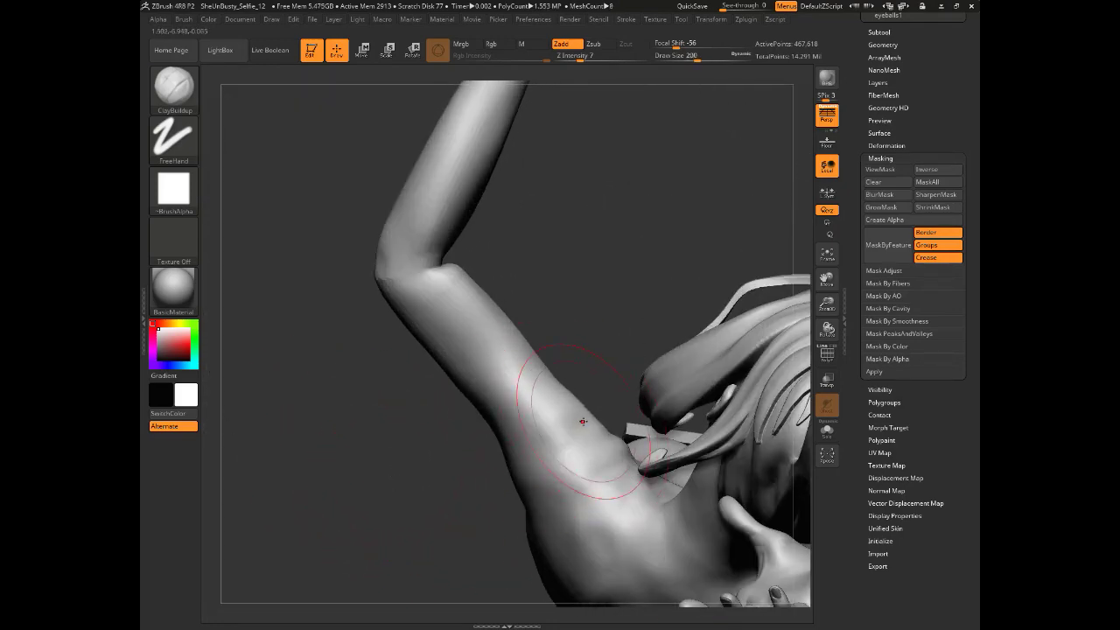
mouse_move(410, 518)
mouse_down()
mouse_move(387, 491)
mouse_move(395, 478)
mouse_move(385, 483)
mouse_move(424, 497)
mouse_move(595, 455)
mouse_up()
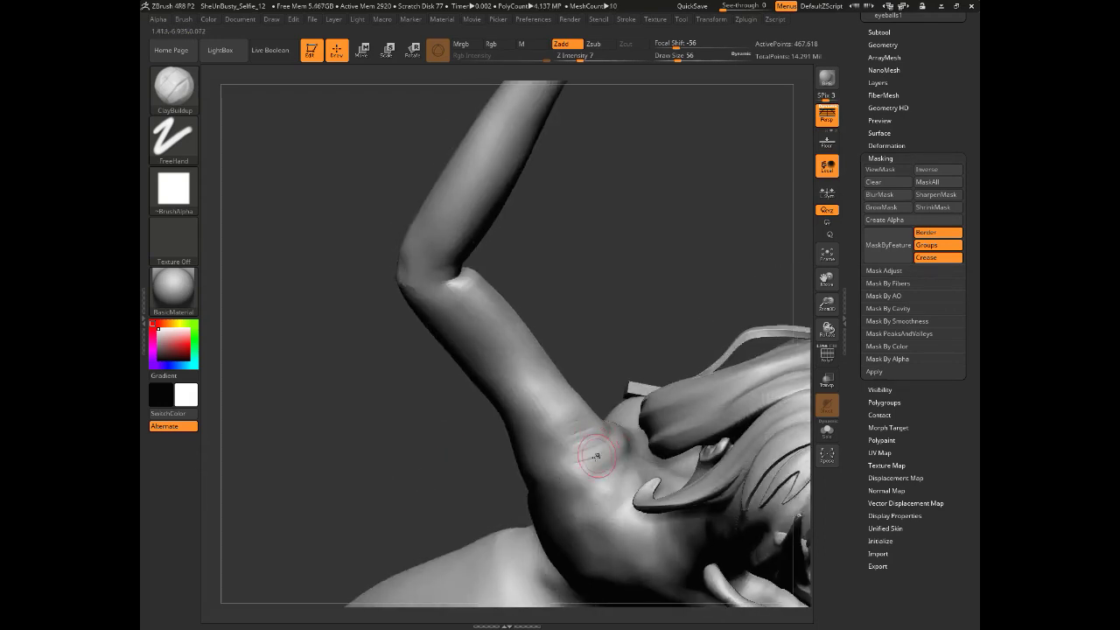
drag(456, 453, 425, 458)
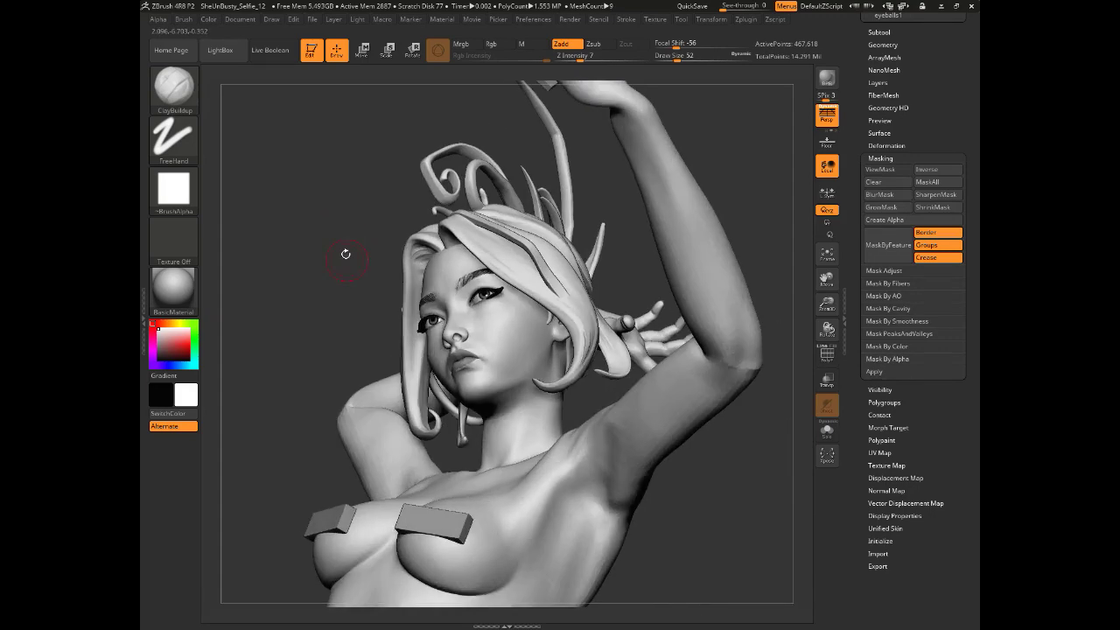
- Build up the chest form between the breast and the phone arm's armpit with ClayBuildup at draw size 56
mouse_move(342, 253)
mouse_down()
mouse_move(330, 323)
mouse_move(473, 493)
mouse_move(473, 455)
mouse_move(496, 488)
mouse_move(492, 522)
mouse_up()
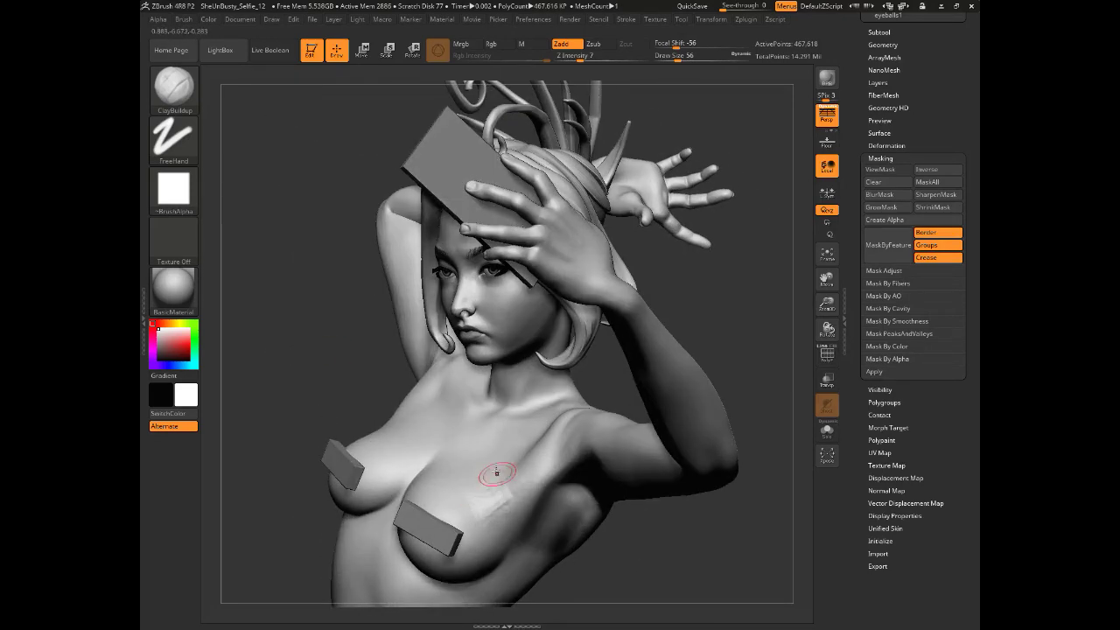
mouse_move(302, 317)
mouse_down()
mouse_move(288, 345)
mouse_move(496, 523)
mouse_up()
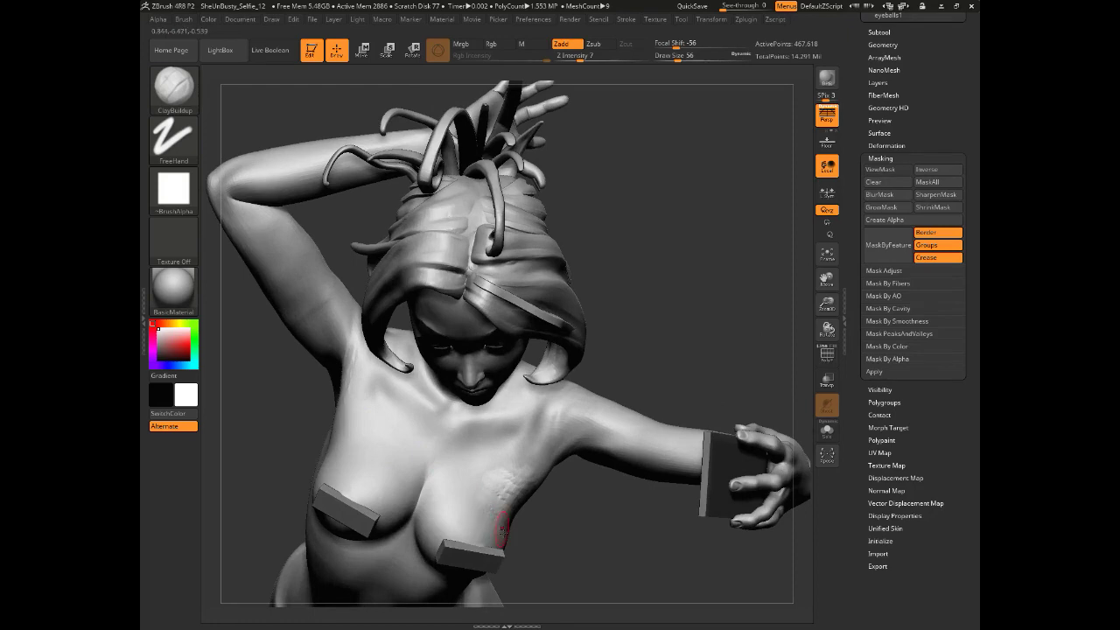
drag(264, 414, 272, 420)
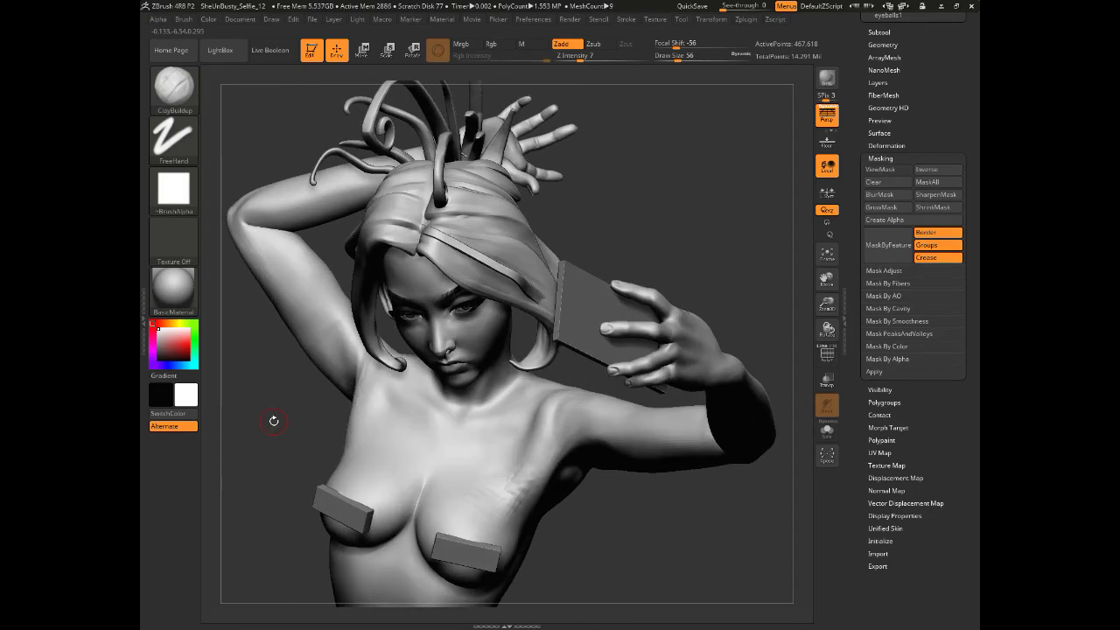
key(ctrl)
- Fit the whole figure in the view and show the movie timeline
mouse_move(272, 420)
mouse_down()
mouse_move(271, 470)
mouse_move(362, 273)
mouse_move(330, 390)
mouse_move(295, 385)
mouse_move(250, 418)
mouse_move(313, 474)
mouse_move(308, 484)
mouse_up()
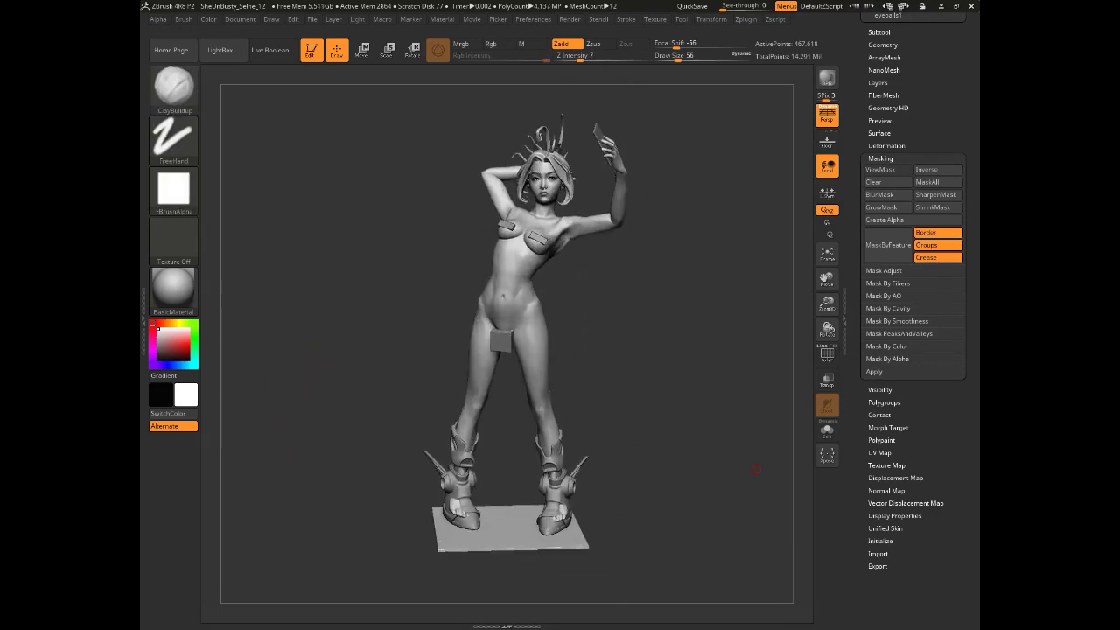
click(472, 20)
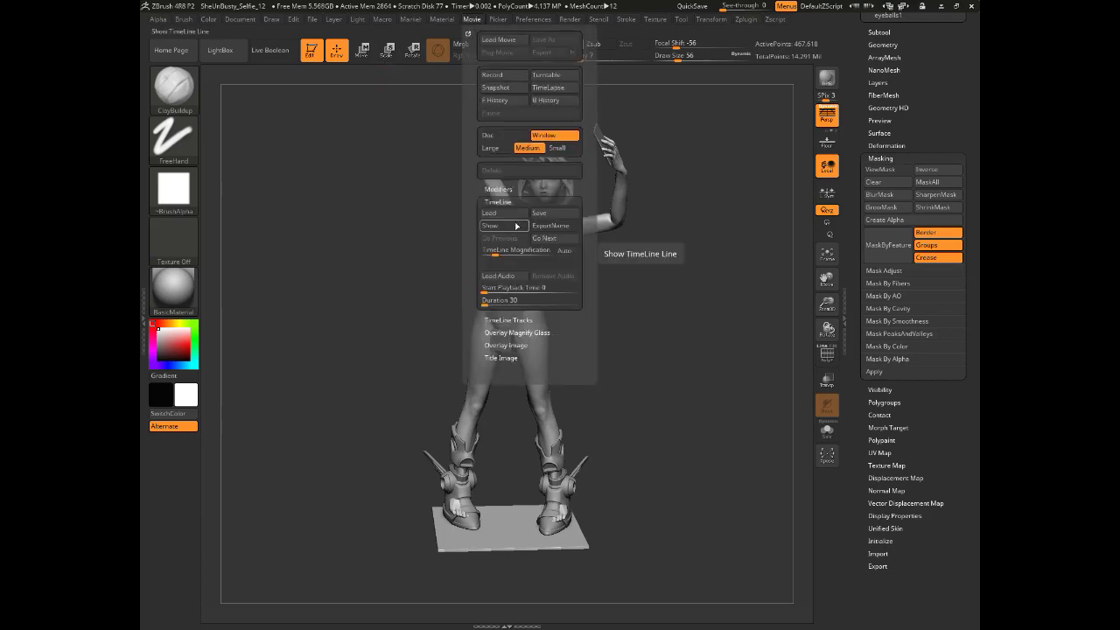
click(503, 238)
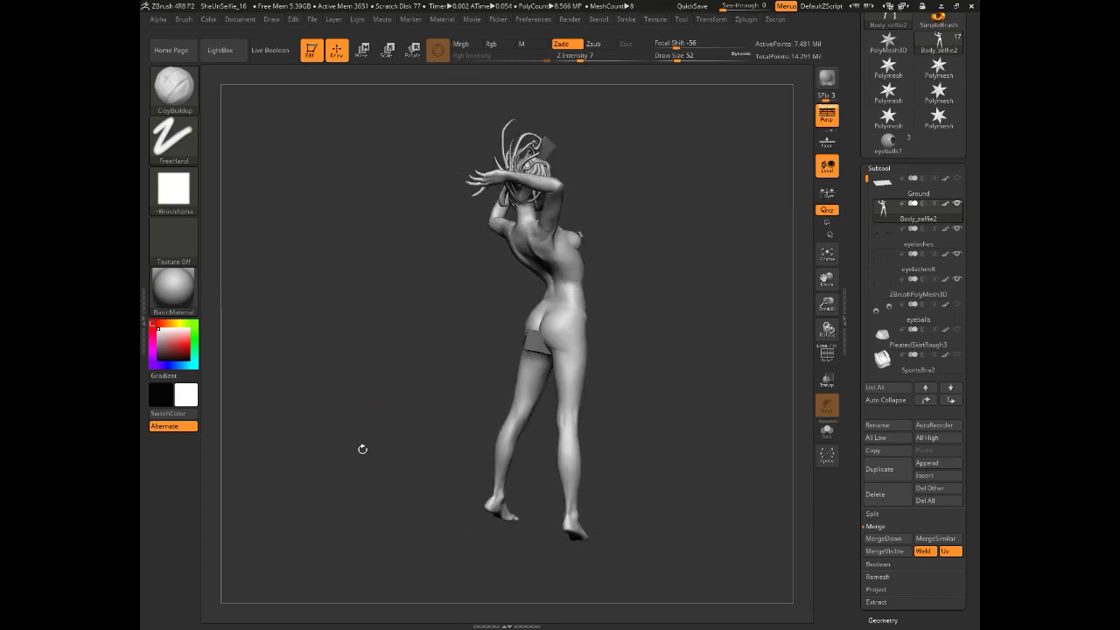
- Add another sculpting layer in record mode to the Body_selfie2 subtool
drag(348, 484, 308, 463)
drag(914, 616, 915, 515)
click(878, 557)
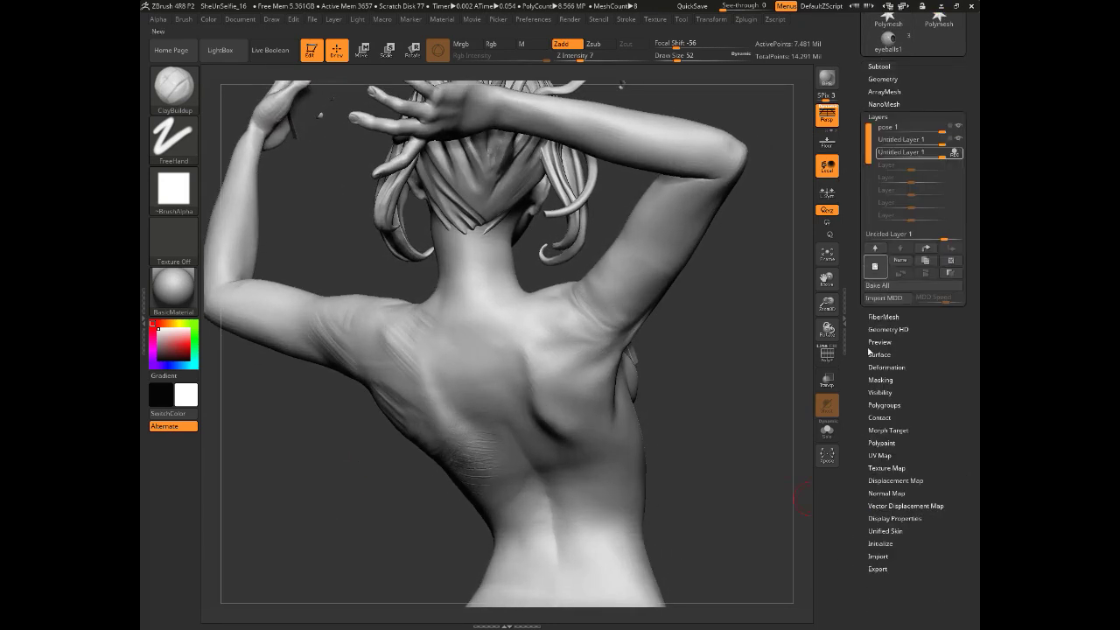
click(874, 266)
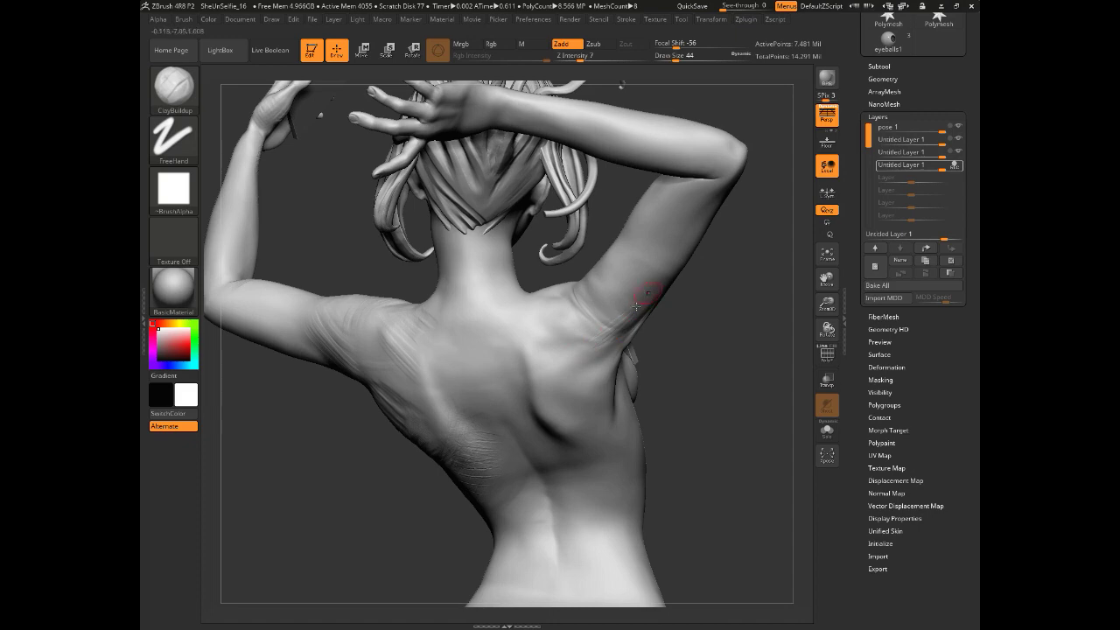
- Refine the upper arm and armpit of the arm behind the head, smoothing the forms two subdivision levels lower
right_drag(586, 346, 651, 319)
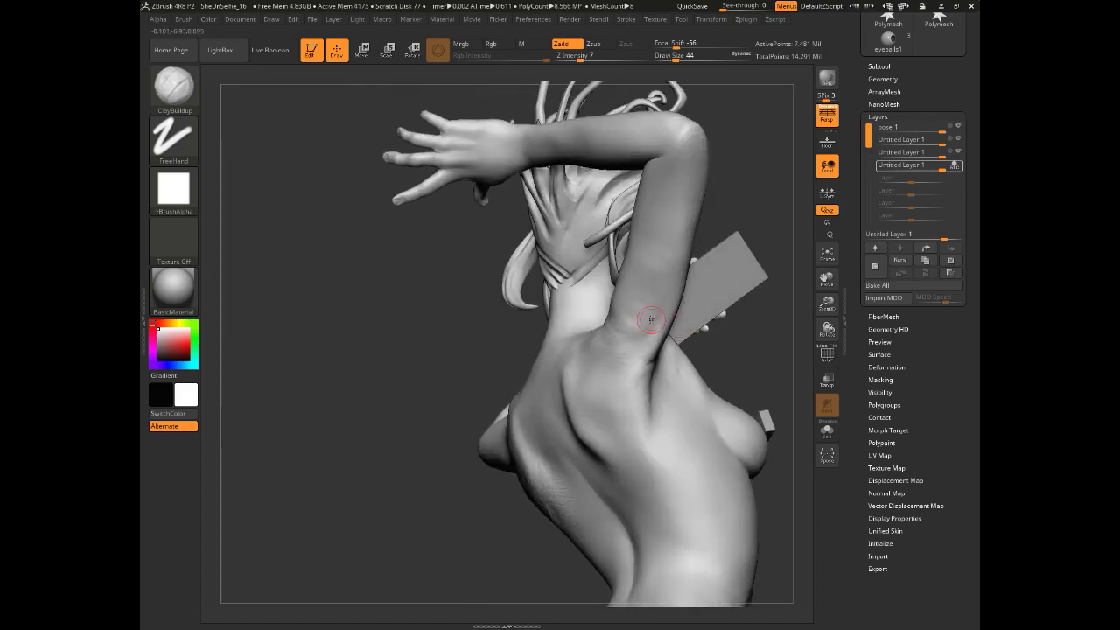
mouse_move(399, 472)
right_down()
mouse_move(374, 488)
mouse_move(691, 357)
mouse_move(532, 353)
mouse_move(583, 330)
mouse_move(684, 354)
mouse_move(542, 373)
mouse_move(665, 294)
right_up()
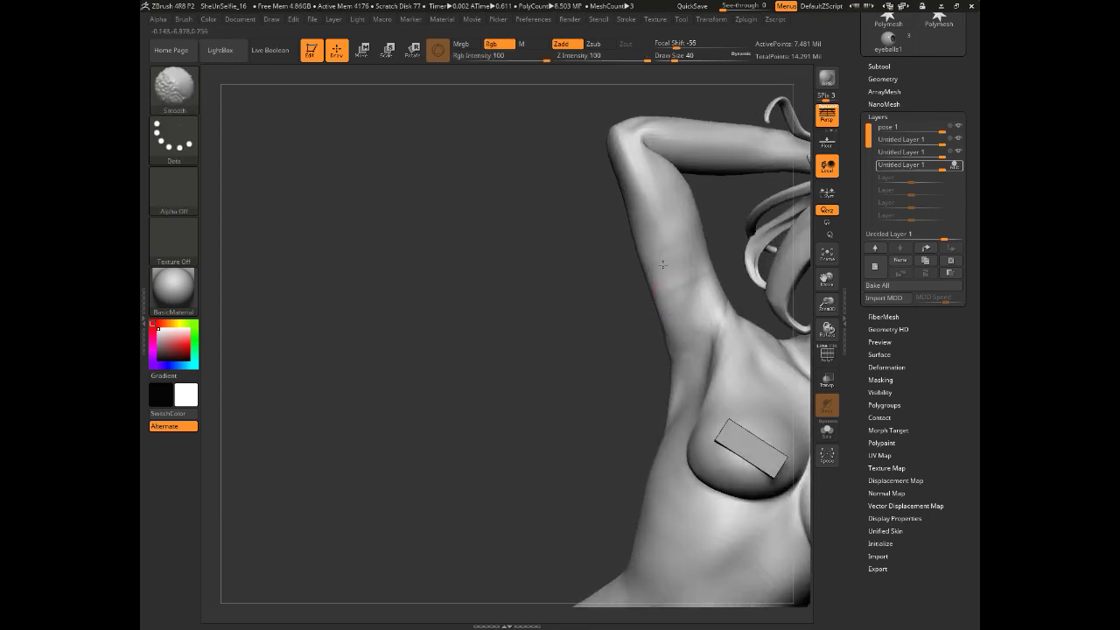
key(shift+d)
key(shift+d)
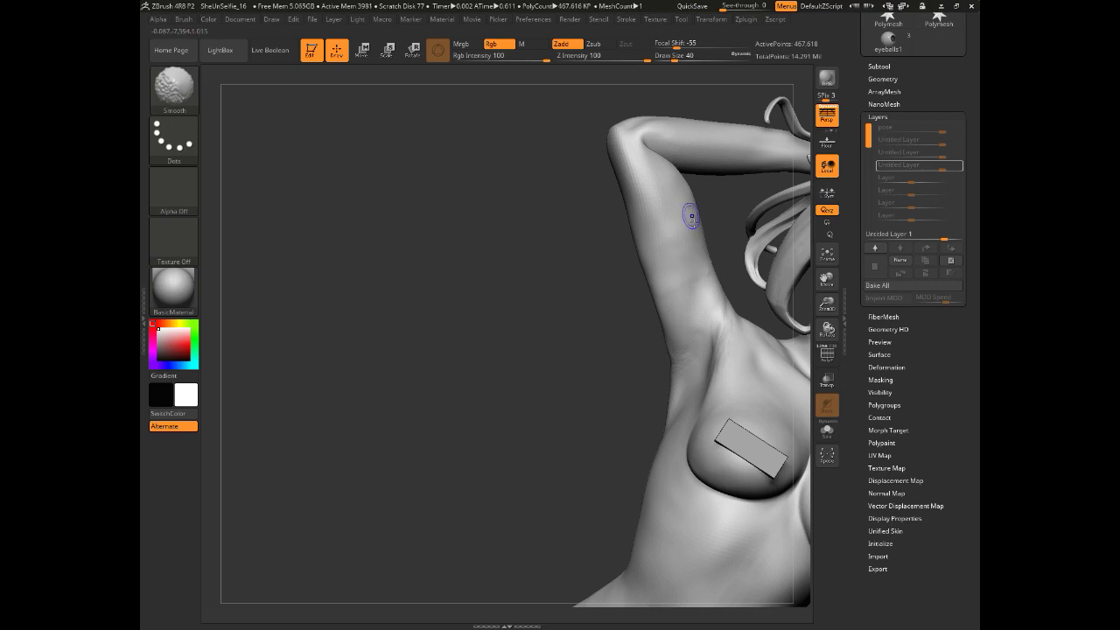
drag(472, 408, 517, 415)
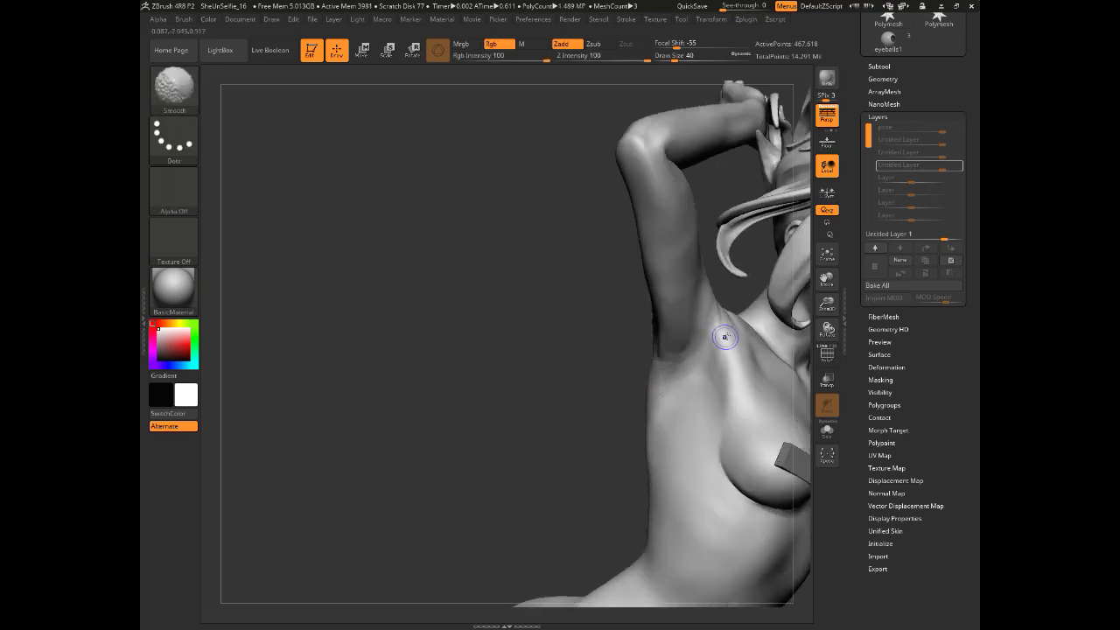
mouse_move(280, 393)
mouse_down()
mouse_move(396, 410)
mouse_move(616, 534)
mouse_up()
drag(413, 157, 447, 171)
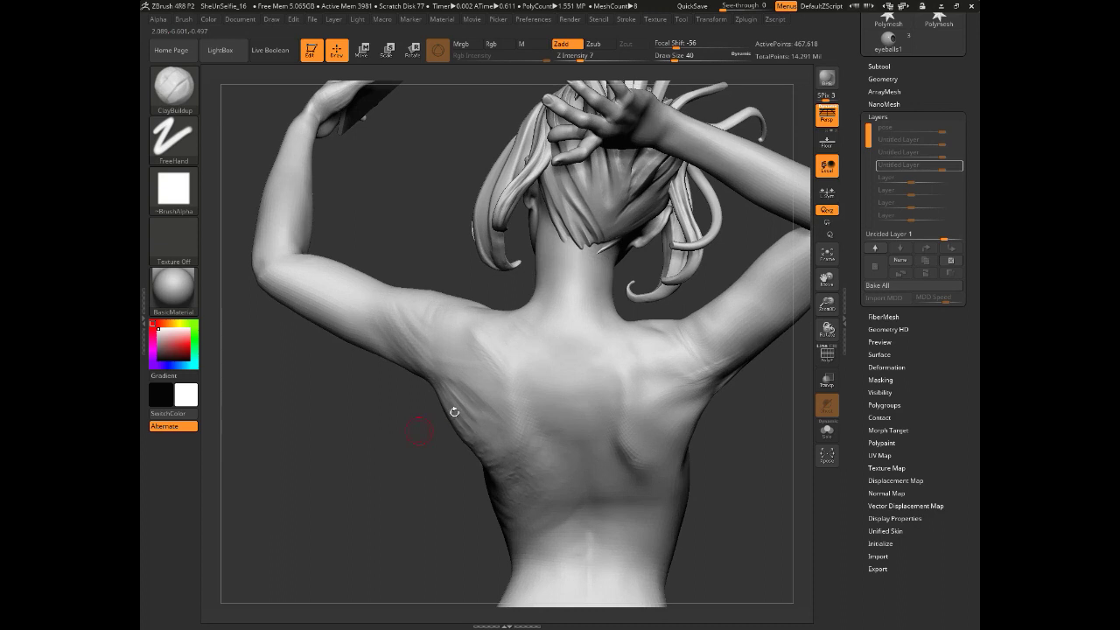
- Hide the hair subtool and isolate the half of the upper back with the shoulder of the arm behind the head
click(878, 67)
drag(868, 86, 868, 120)
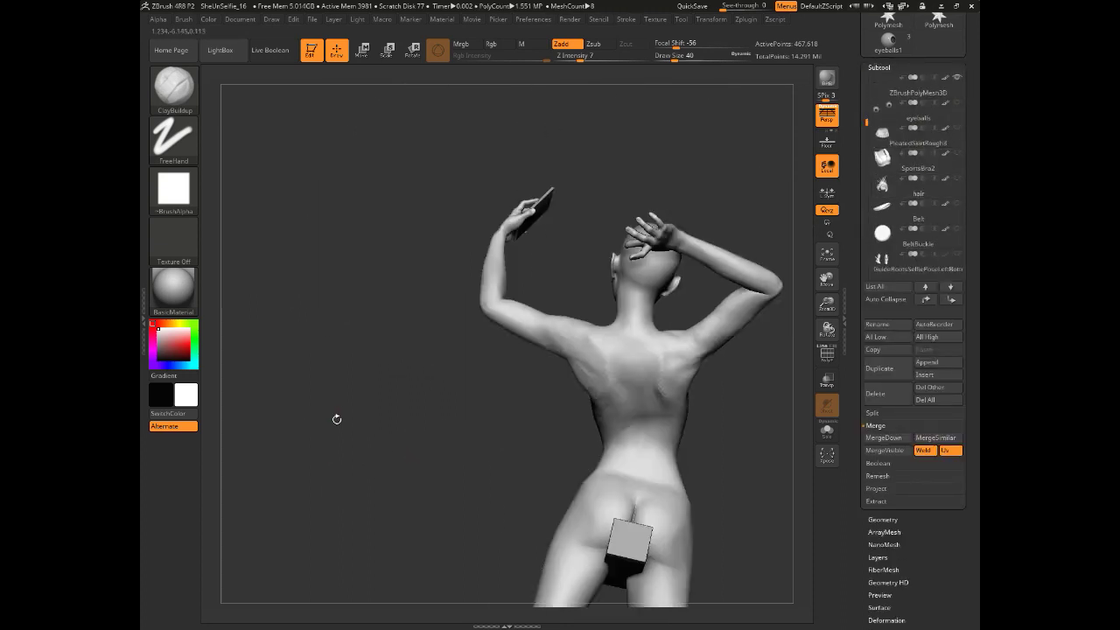
ctrl+shift+drag(713, 411, 567, 263)
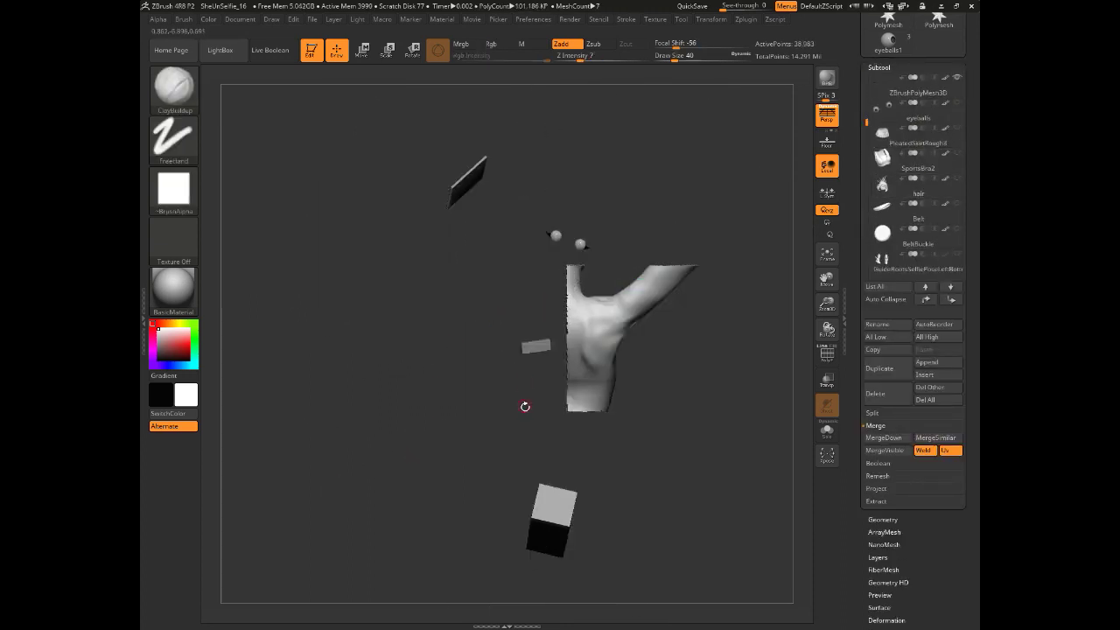
drag(523, 411, 462, 463)
right_drag(462, 463, 350, 293)
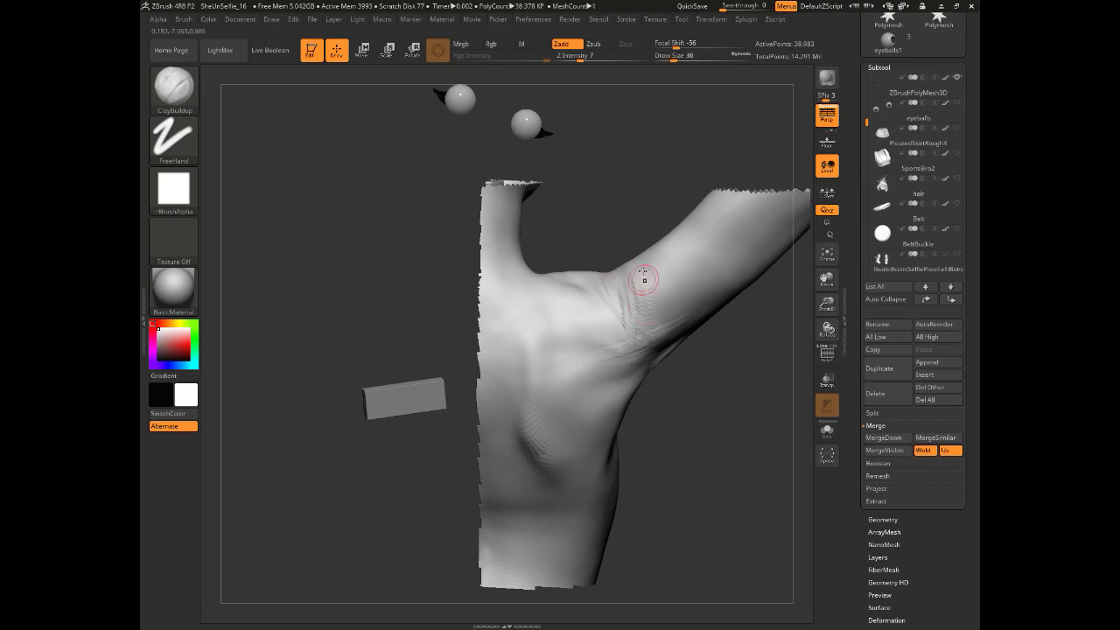
- Build up the shoulder and armpit forms of the isolated arm with the ClayBuildup brush at draw size 40
right_drag(328, 267, 613, 336)
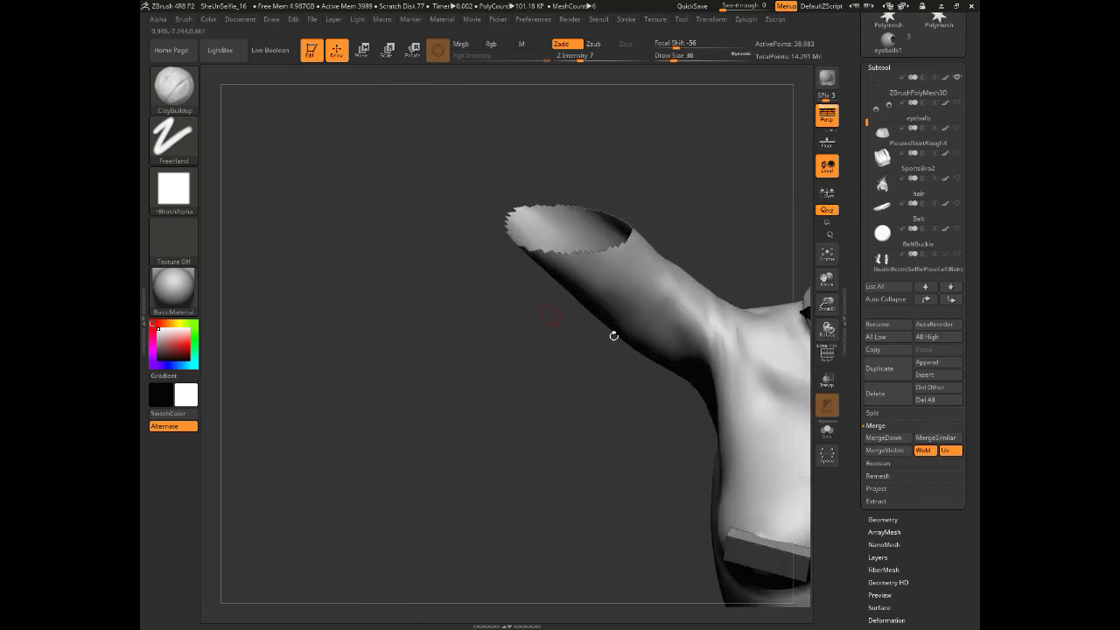
right_drag(738, 407, 484, 445)
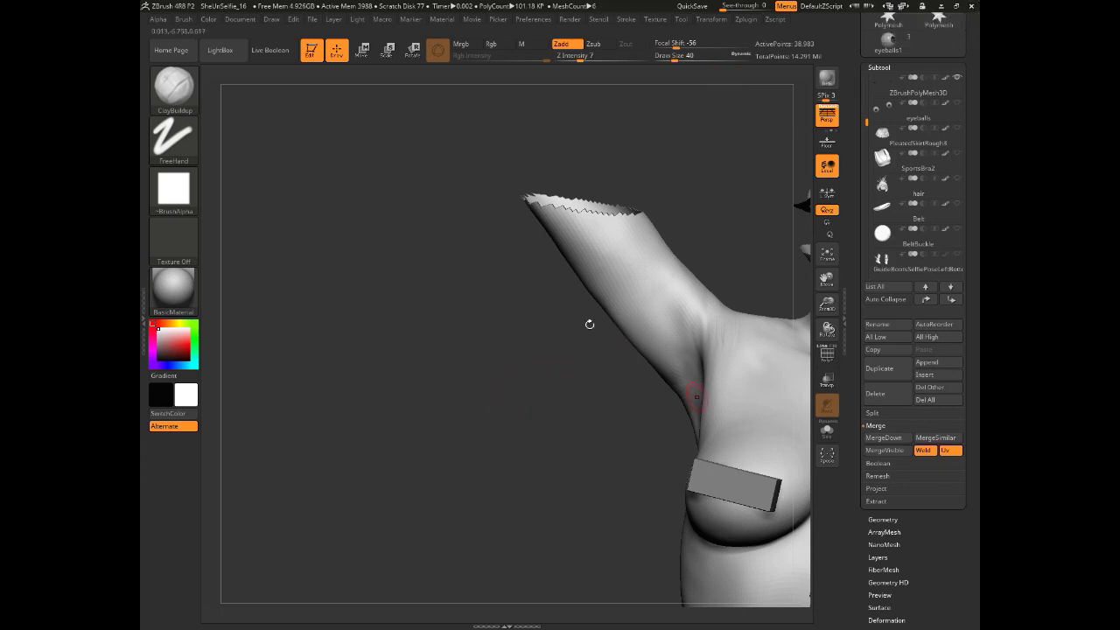
drag(589, 324, 733, 290)
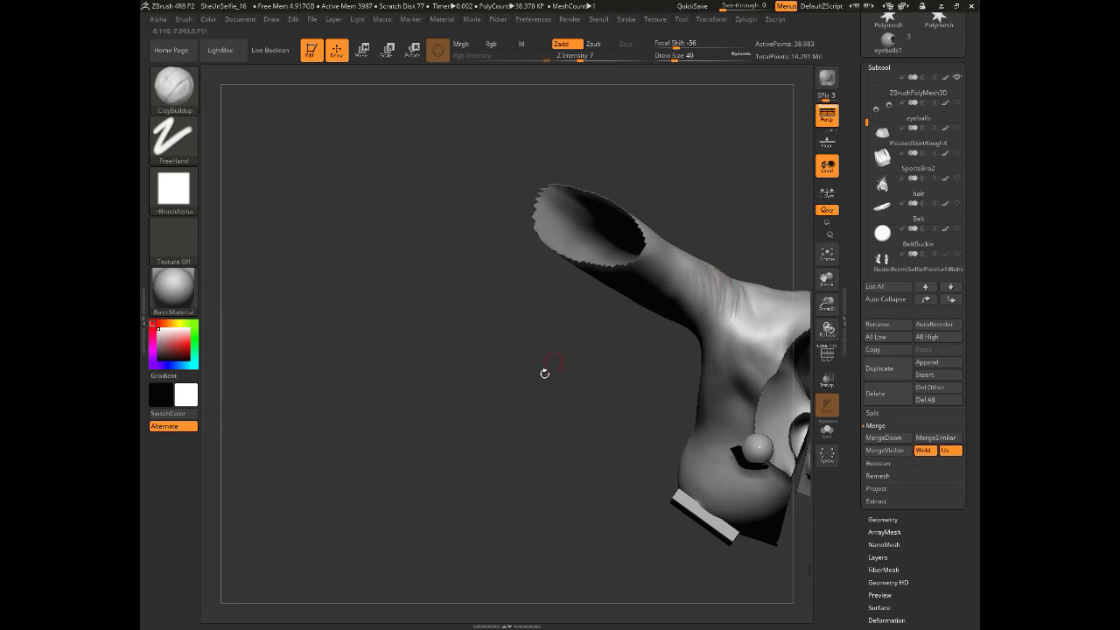
drag(544, 374, 567, 363)
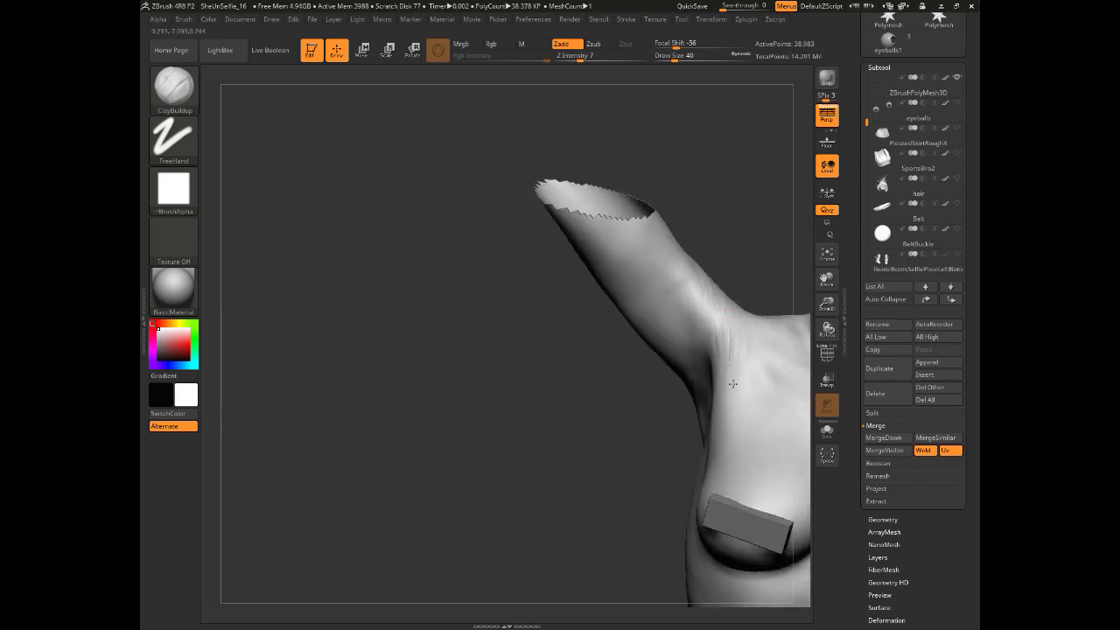
mouse_move(560, 289)
mouse_down()
mouse_move(450, 239)
mouse_move(472, 320)
mouse_up()
drag(600, 491, 452, 408)
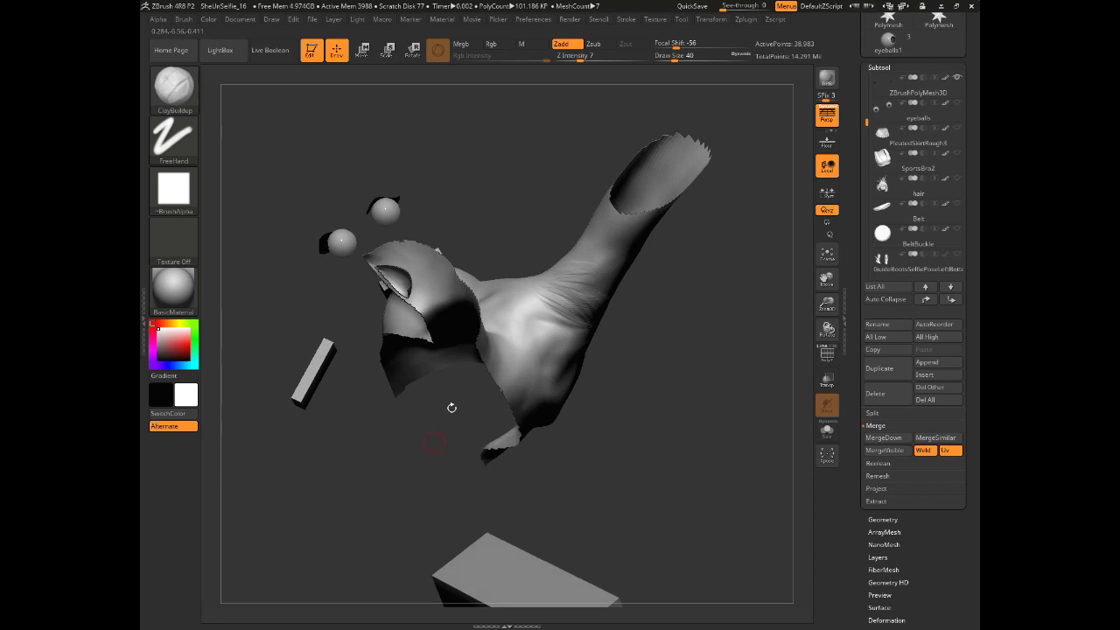
drag(650, 312, 596, 278)
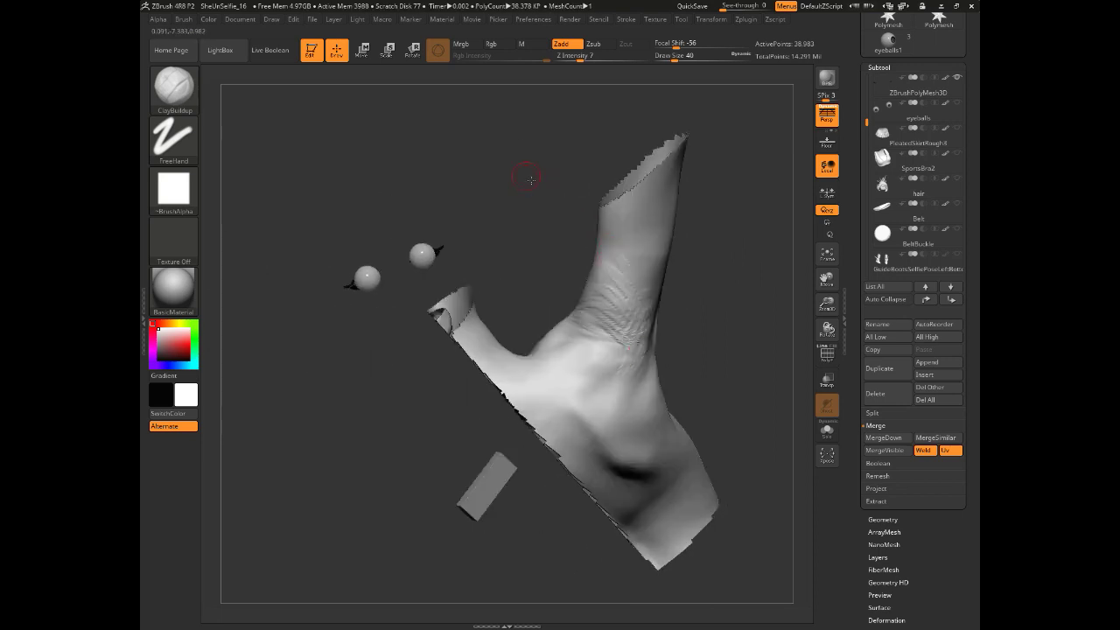
- Sculpt the skin folds where the isolated upper arm meets the front and top of the shoulder
drag(529, 178, 589, 299)
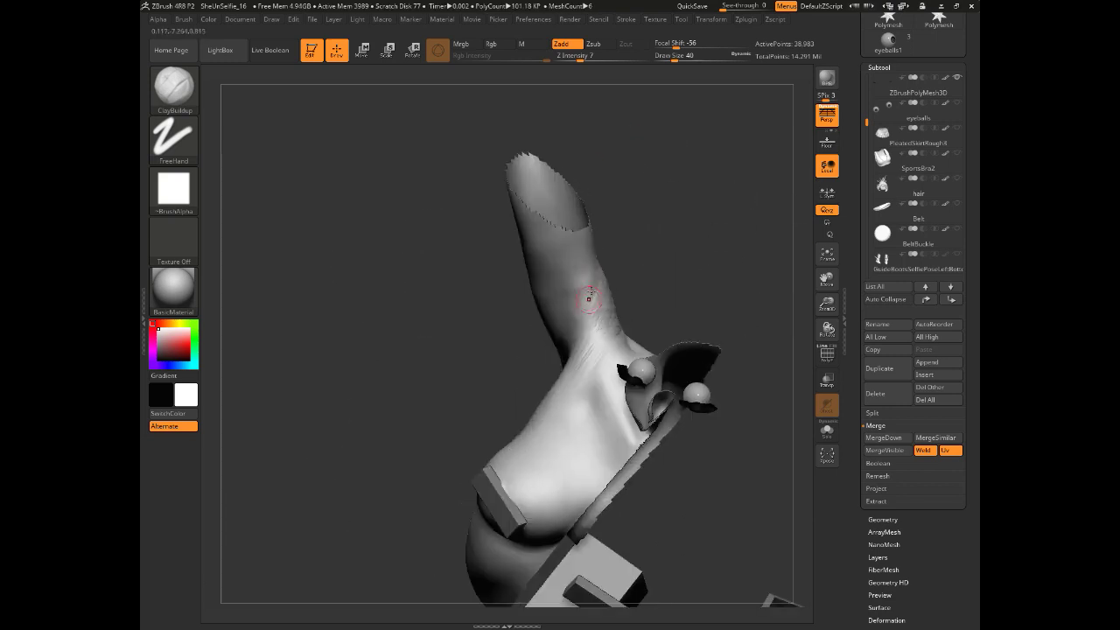
drag(475, 295, 476, 298)
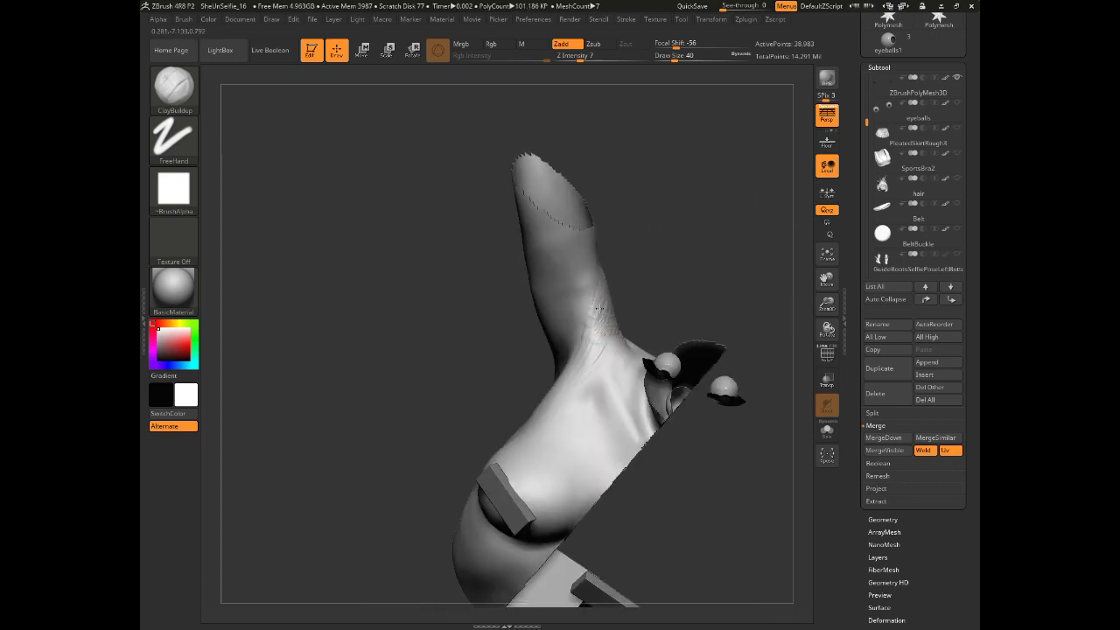
drag(598, 308, 605, 248)
mouse_move(341, 210)
mouse_down()
mouse_move(417, 175)
mouse_move(448, 179)
mouse_up()
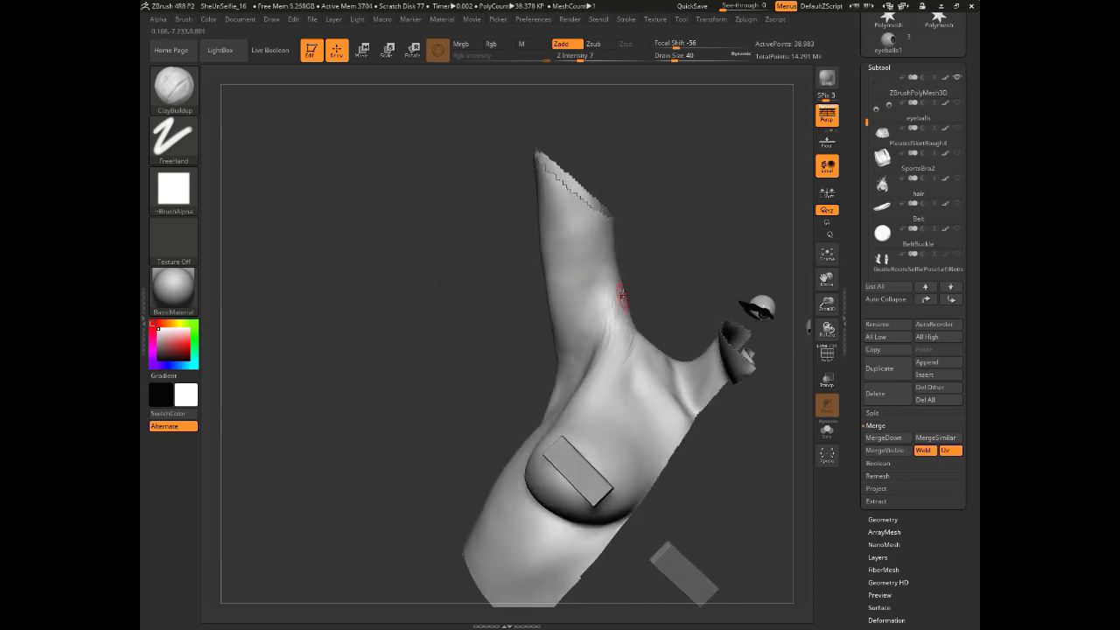
drag(621, 298, 523, 264)
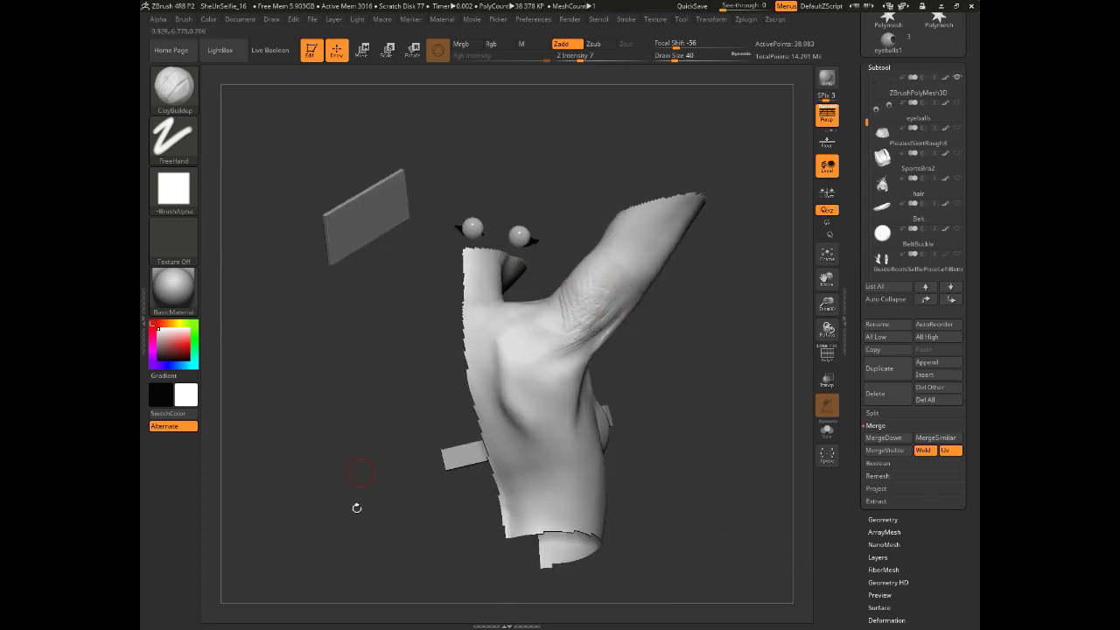
- Refine the creases running over the top and back of the isolated shoulder
mouse_move(357, 507)
mouse_down()
mouse_move(376, 522)
mouse_move(357, 490)
mouse_move(391, 467)
mouse_move(382, 461)
mouse_move(503, 385)
mouse_up()
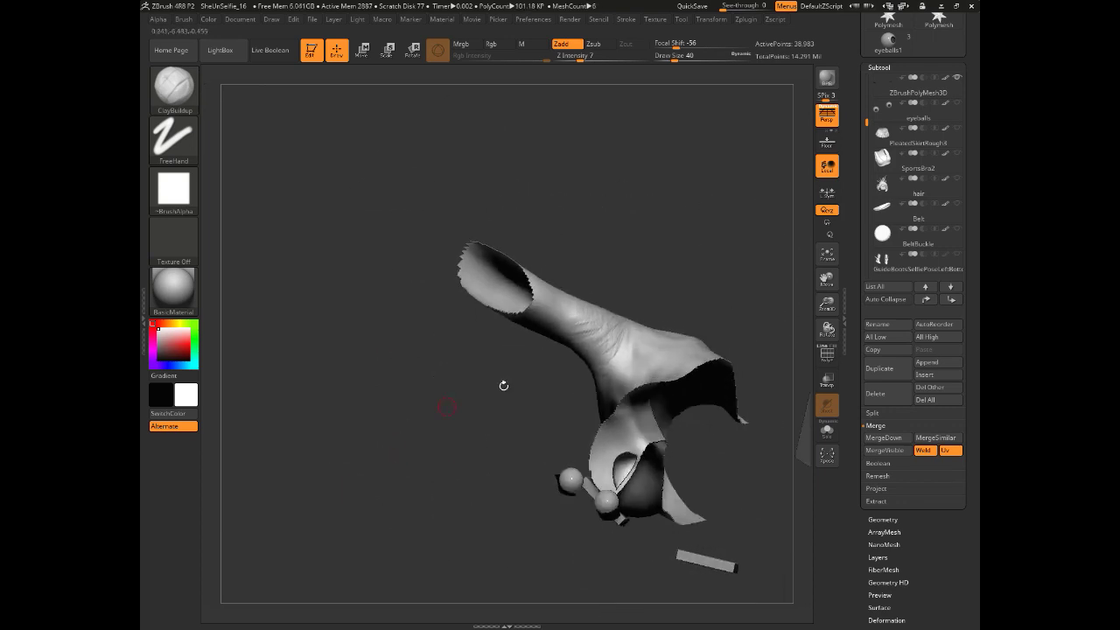
drag(394, 472, 420, 488)
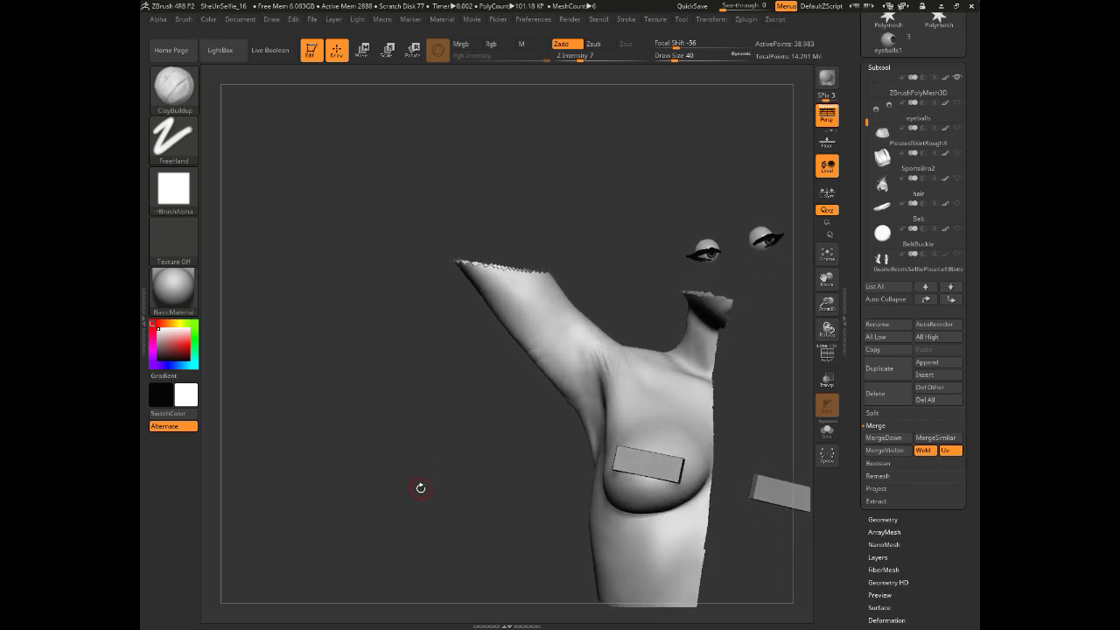
drag(459, 435, 610, 339)
drag(607, 392, 612, 347)
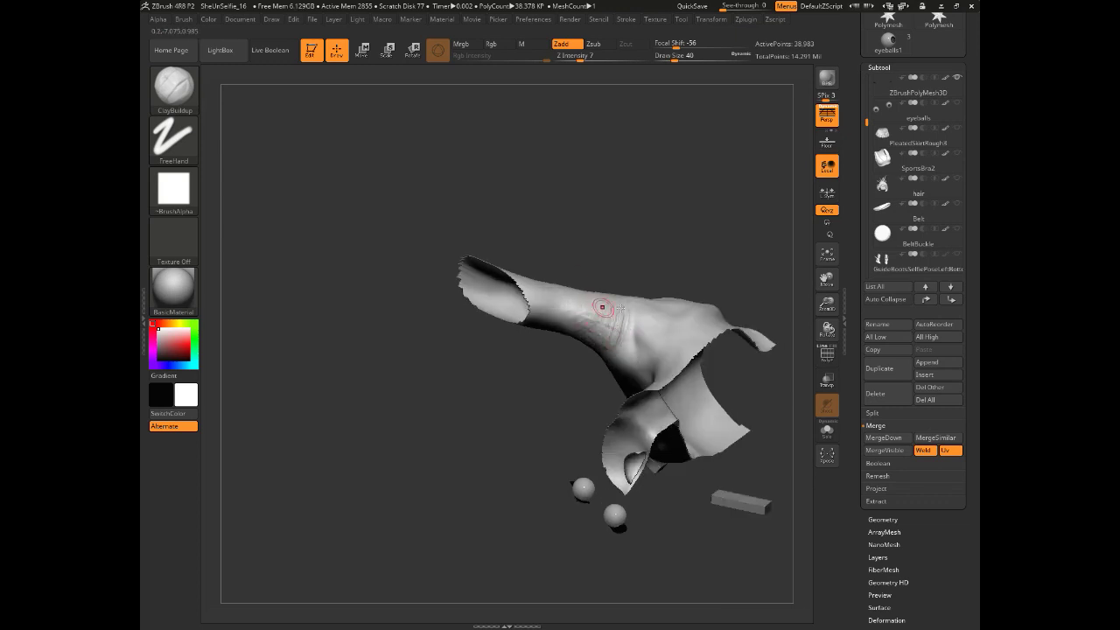
drag(464, 333, 603, 279)
drag(481, 315, 320, 305)
drag(601, 279, 619, 315)
- Extend the crease strokes from the shoulder onto the back of the isolated upper arm
mouse_move(691, 450)
mouse_down()
mouse_move(761, 458)
mouse_move(700, 429)
mouse_up()
drag(623, 290, 643, 277)
drag(455, 332, 683, 315)
mouse_move(579, 268)
mouse_down()
mouse_move(617, 280)
mouse_move(602, 293)
mouse_up()
mouse_move(699, 389)
mouse_down()
mouse_move(450, 405)
mouse_move(463, 355)
mouse_move(442, 328)
mouse_up()
drag(632, 278, 620, 262)
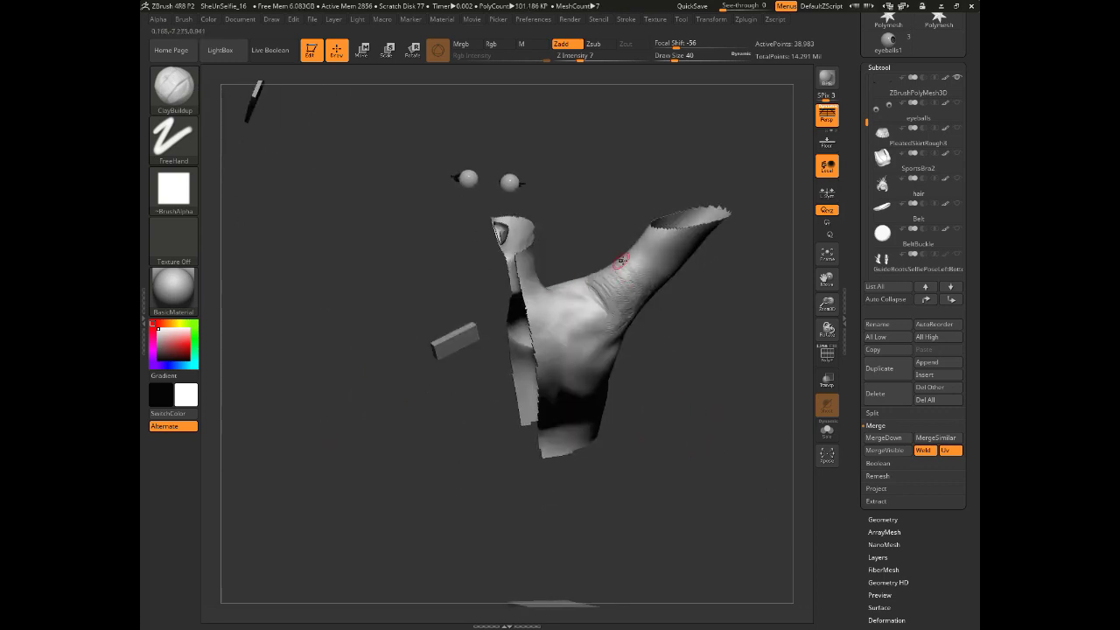
mouse_move(678, 420)
mouse_down()
mouse_move(775, 457)
mouse_move(502, 432)
mouse_move(543, 385)
mouse_move(488, 450)
mouse_move(648, 285)
mouse_up()
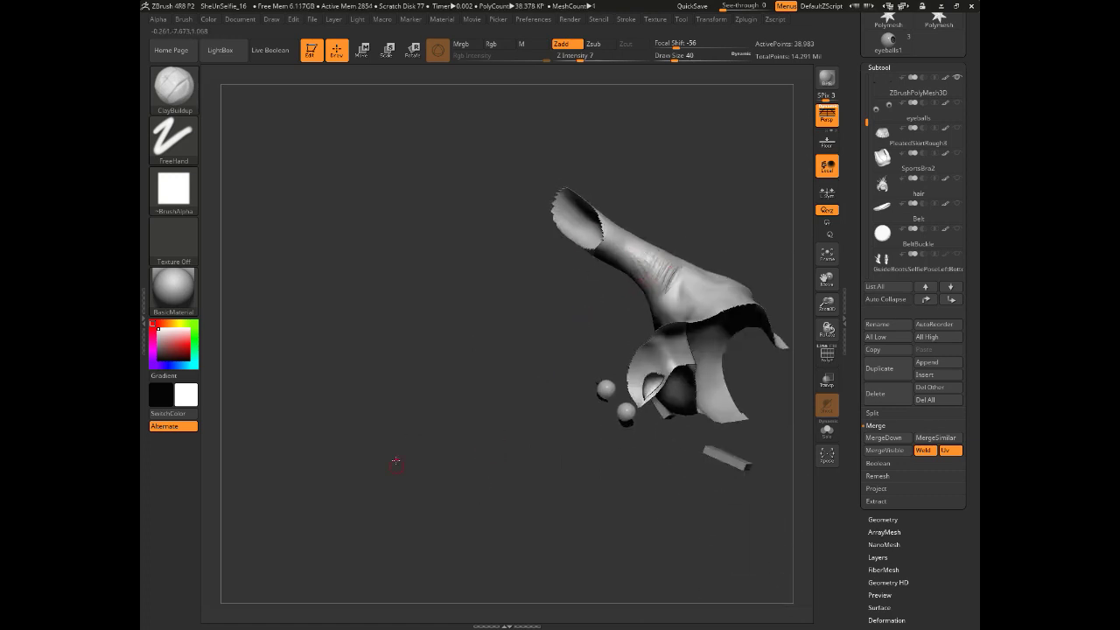
- Unhide the whole body and adjust the armpit contour under the phone arm with the Move Topological brush, undoing unwanted strokes
mouse_move(393, 458)
mouse_down()
mouse_move(442, 487)
mouse_move(429, 477)
mouse_move(455, 426)
mouse_move(445, 359)
mouse_move(347, 475)
mouse_move(359, 479)
mouse_move(313, 493)
mouse_move(285, 335)
mouse_move(381, 348)
mouse_move(327, 375)
mouse_move(337, 420)
mouse_up()
click(174, 87)
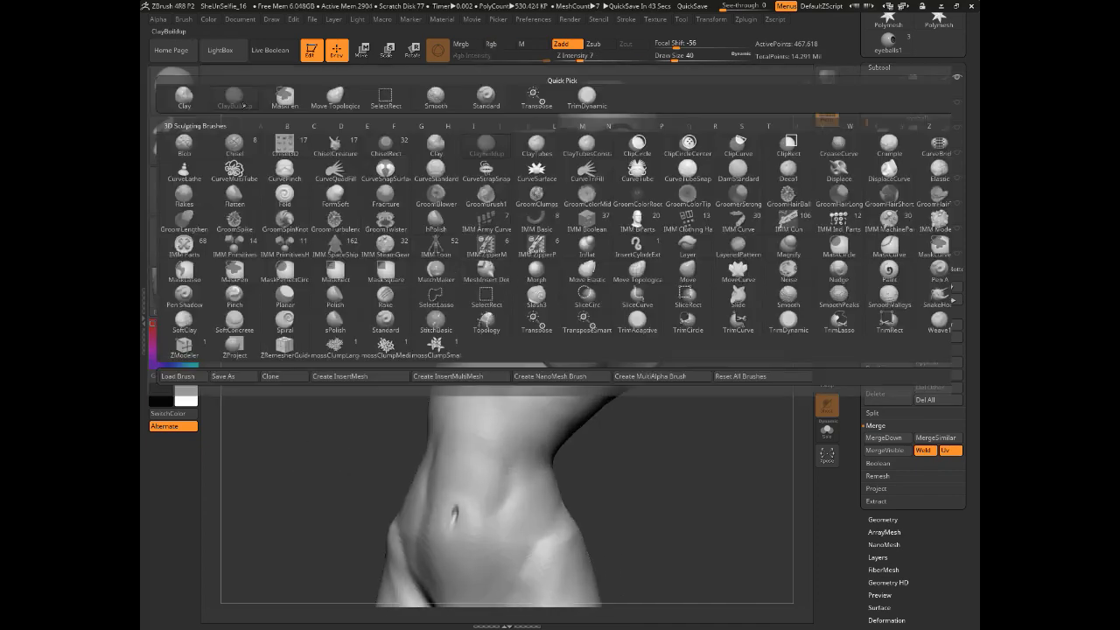
click(638, 271)
key(bracketright)
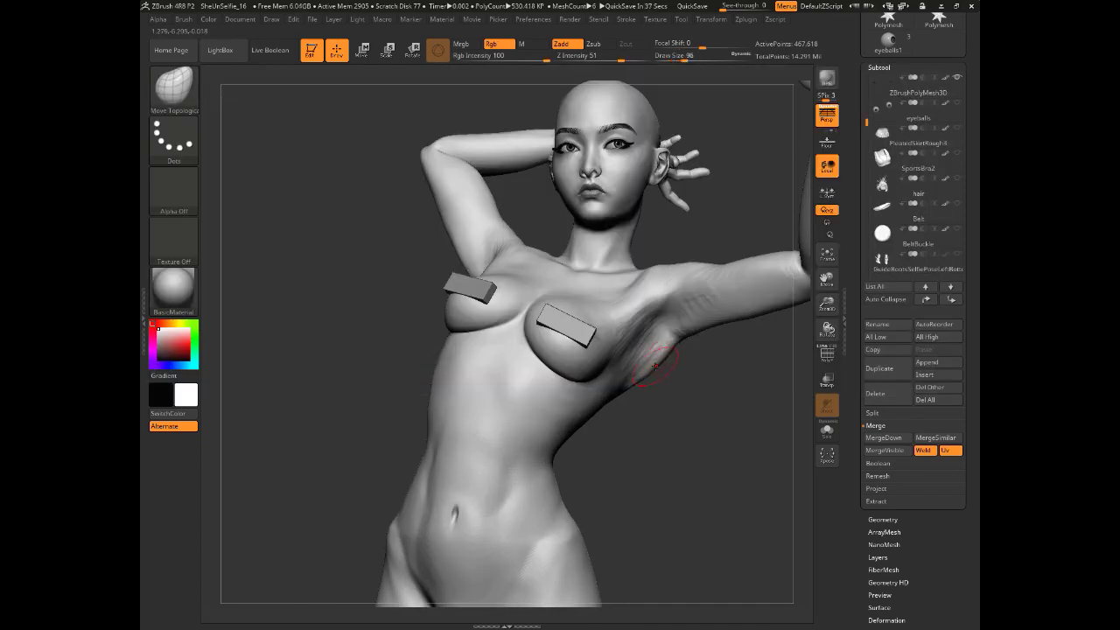
key(ctrl+z)
key(ctrl+z)
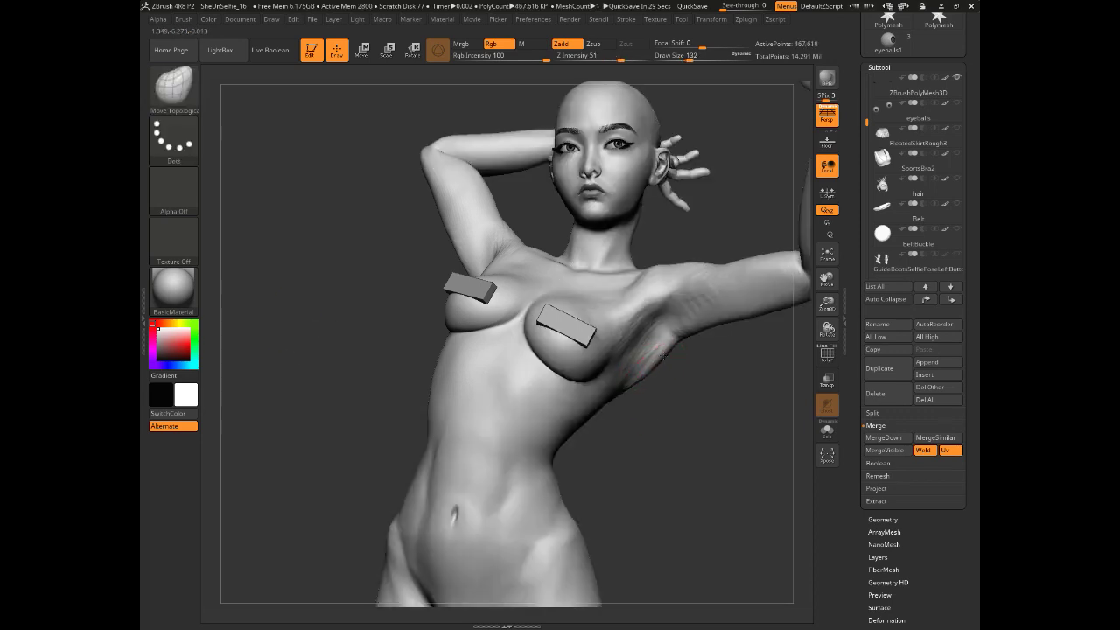
mouse_move(691, 367)
mouse_down()
mouse_move(507, 365)
mouse_move(522, 367)
mouse_up()
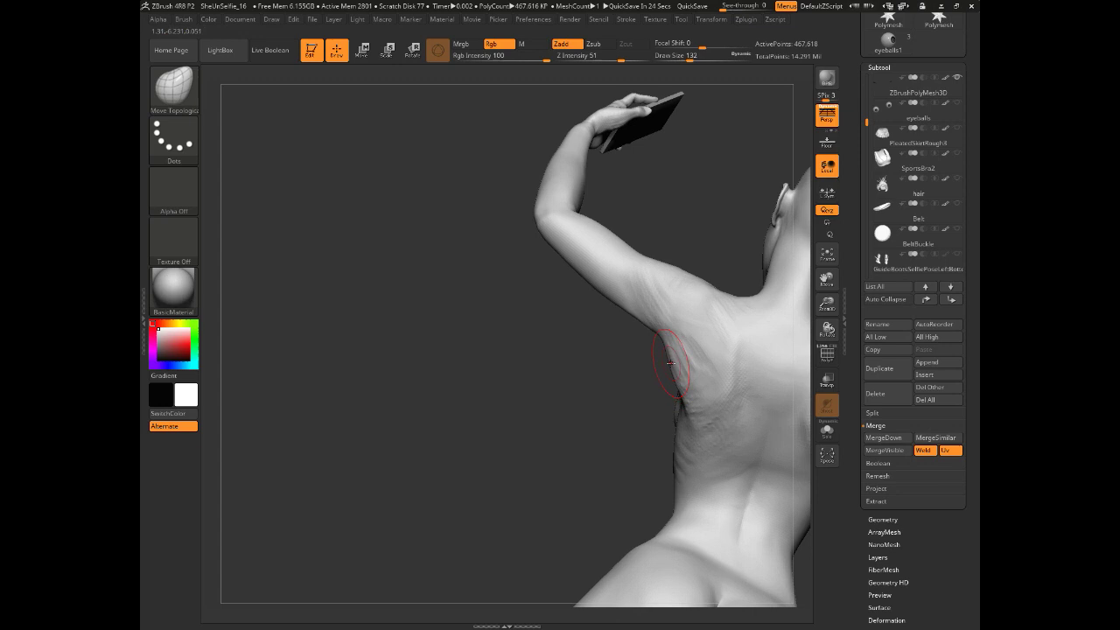
mouse_move(647, 365)
mouse_down()
mouse_move(350, 362)
mouse_move(307, 400)
mouse_move(412, 388)
mouse_move(341, 394)
mouse_move(388, 484)
mouse_move(382, 423)
mouse_move(387, 524)
mouse_move(396, 493)
mouse_up()
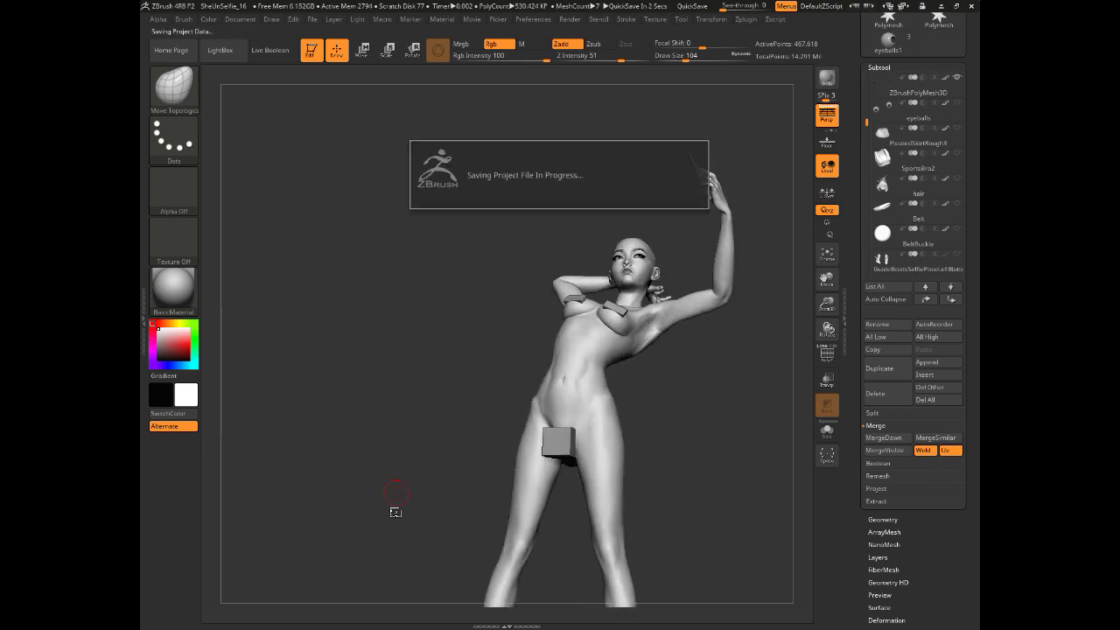
- Build up the muscle forms on the upper arm behind the head with the ClayBuildup brush
drag(396, 493, 377, 468)
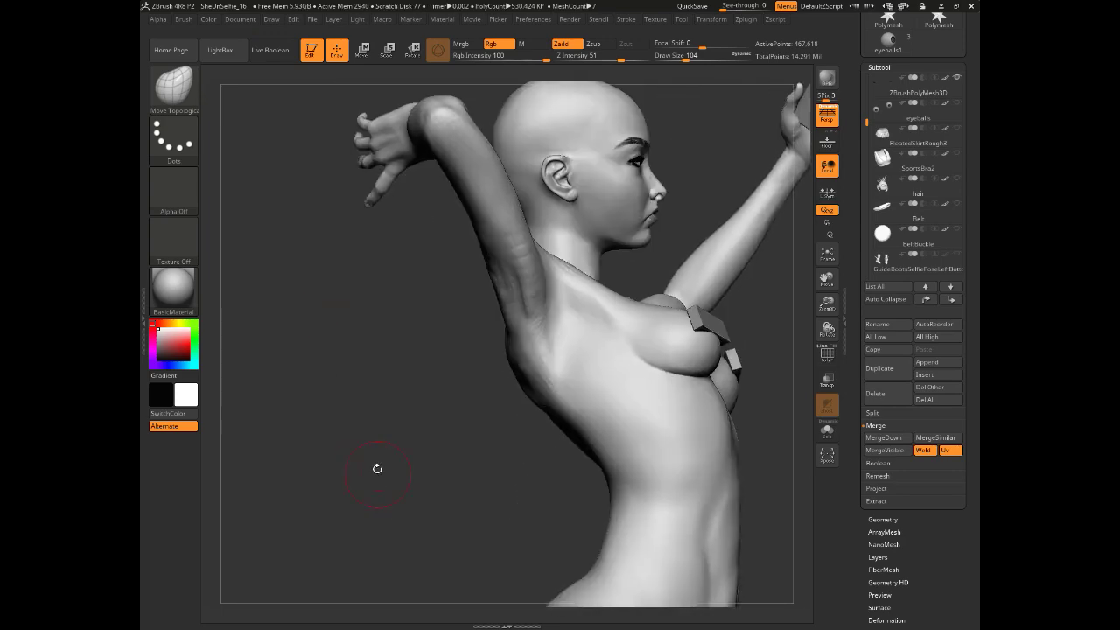
click(173, 90)
click(233, 98)
drag(368, 385, 398, 385)
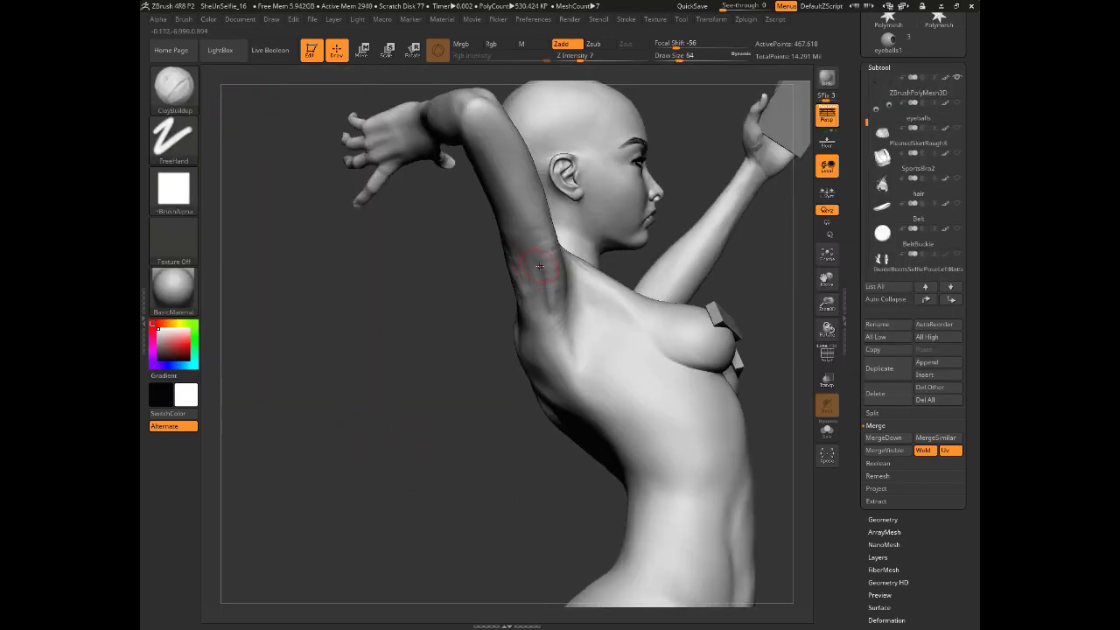
drag(437, 490, 407, 480)
mouse_move(882, 158)
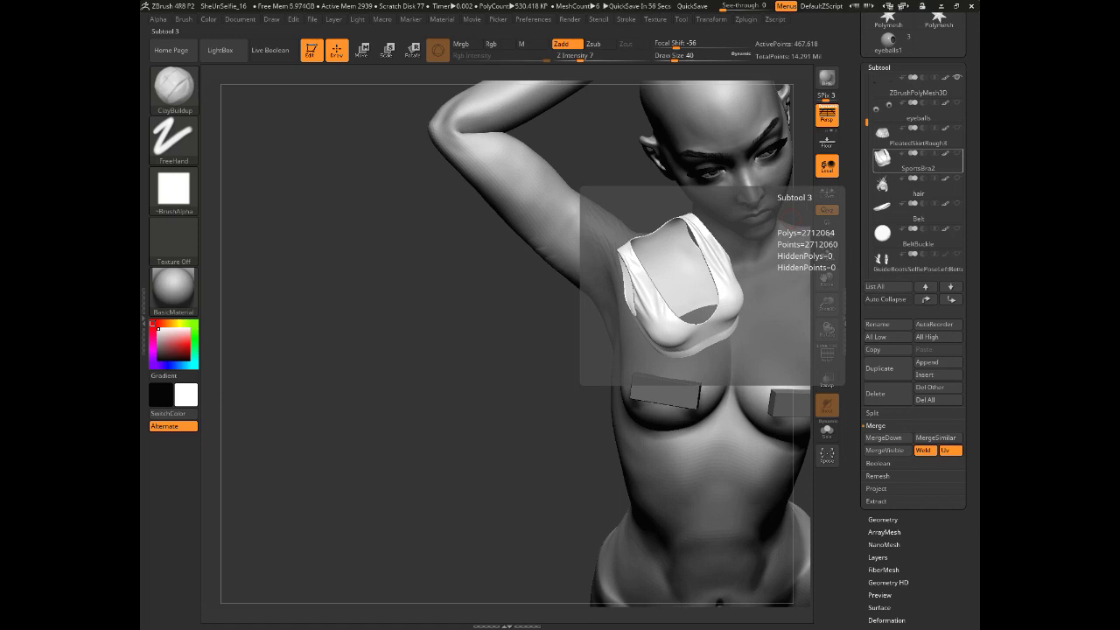
drag(344, 352, 398, 411)
drag(537, 326, 508, 308)
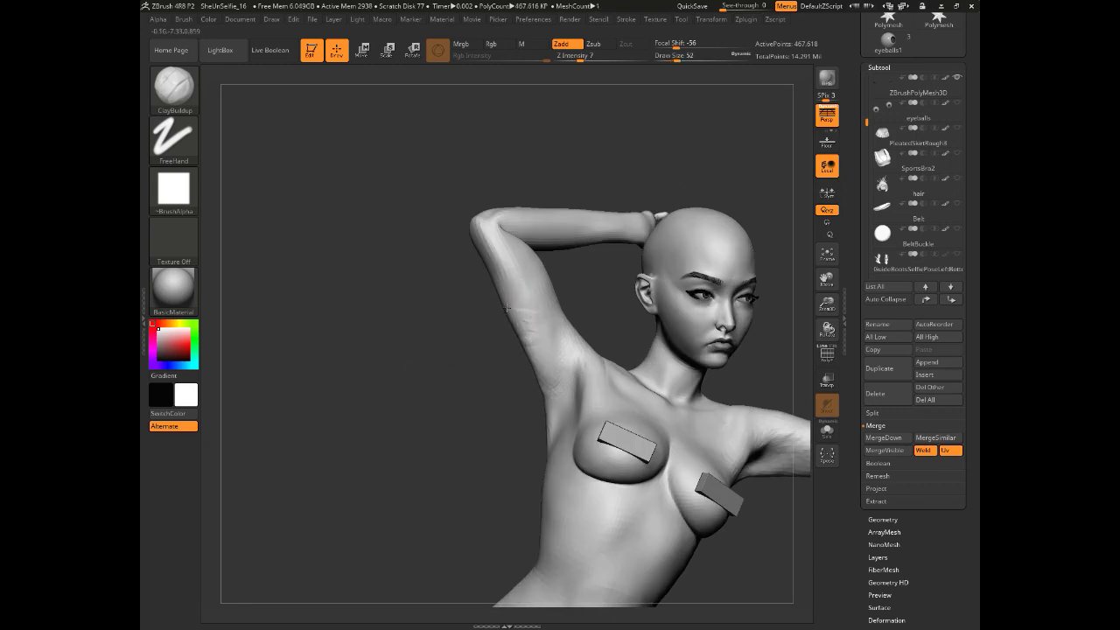
- Enlarge the ClayBuildup brush to draw size 60 and refine the same upper arm from the side and back
key(bracketright)
drag(422, 267, 497, 341)
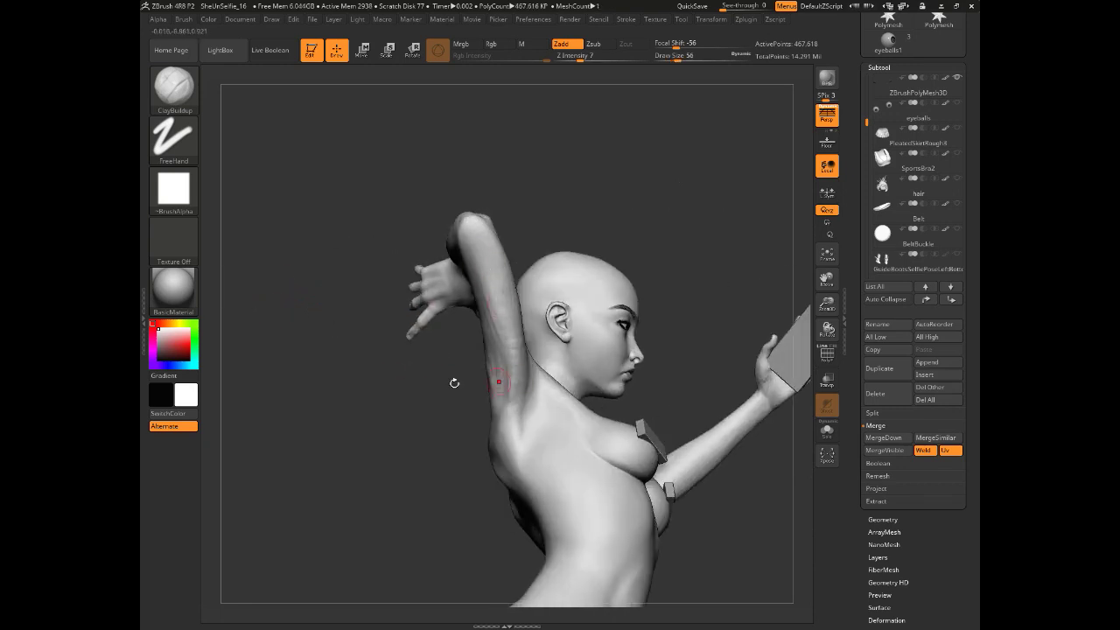
key(bracketright)
mouse_move(454, 383)
mouse_down()
mouse_move(335, 429)
mouse_move(515, 337)
mouse_up()
drag(362, 359, 450, 350)
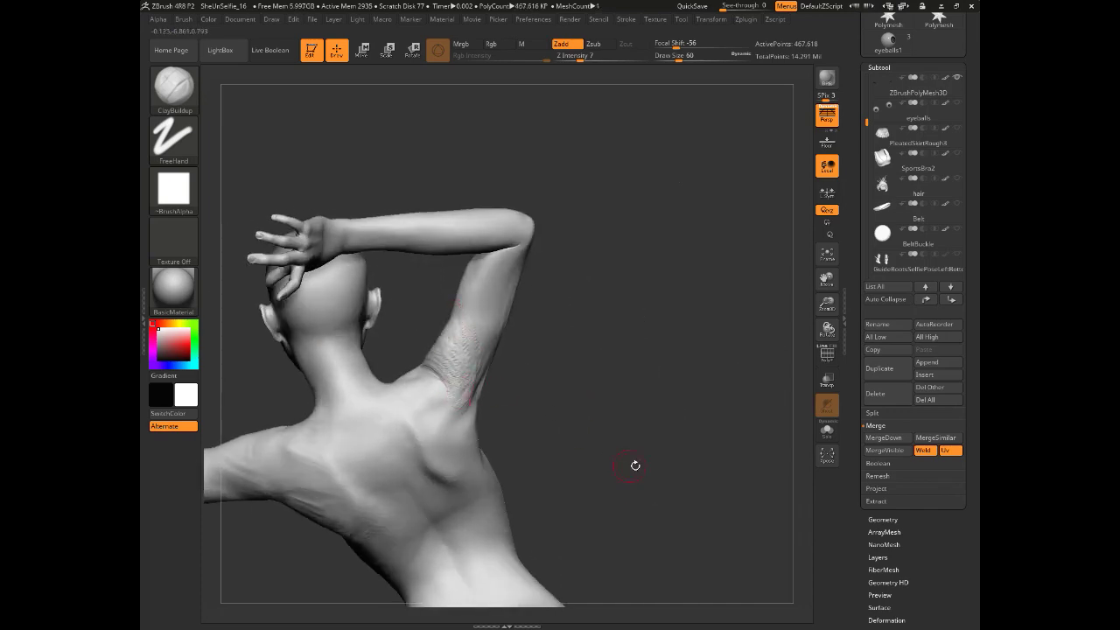
drag(636, 464, 733, 476)
drag(310, 270, 291, 237)
- Adjust the elbow and forearm contours of the arm behind the head with the Move Topological brush at draw size 140
click(173, 90)
click(609, 280)
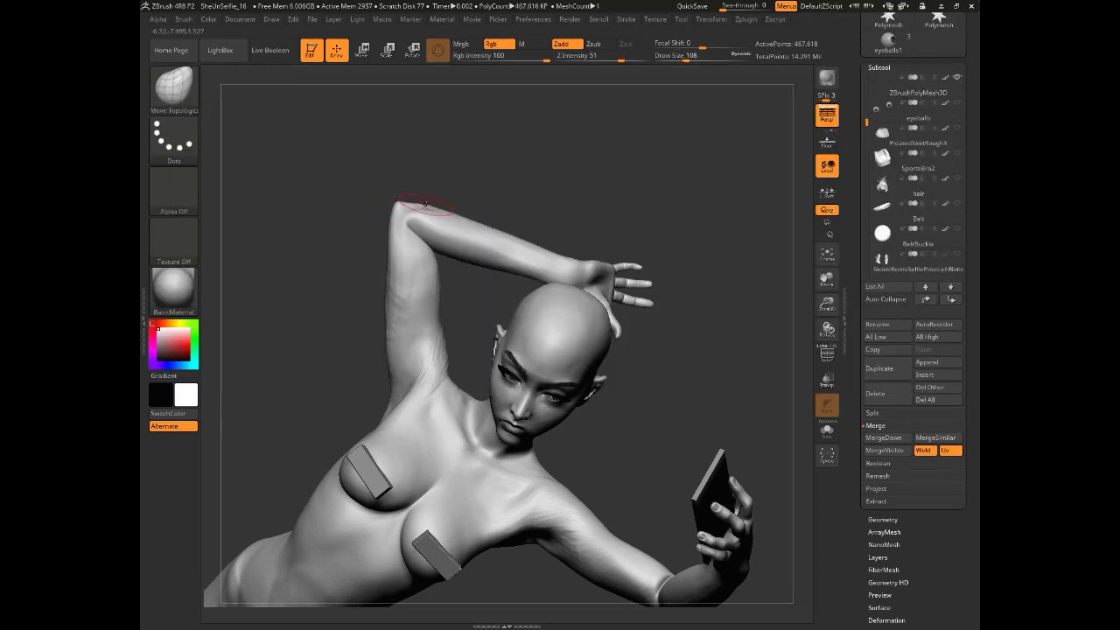
key(bracketright)
key(bracketright)
key(bracketright)
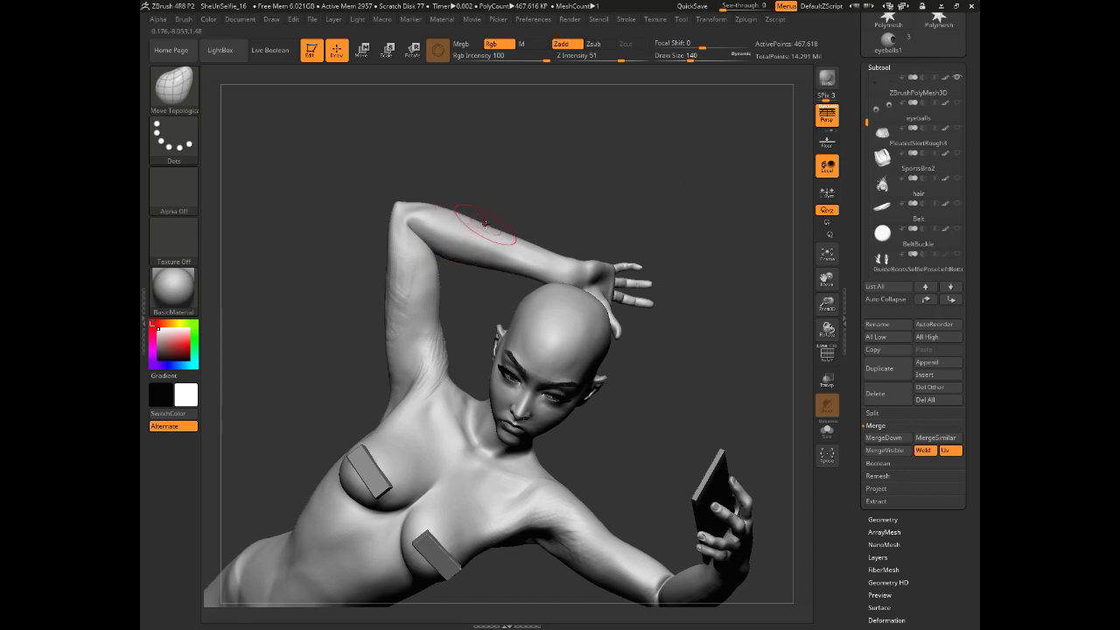
drag(287, 293, 530, 302)
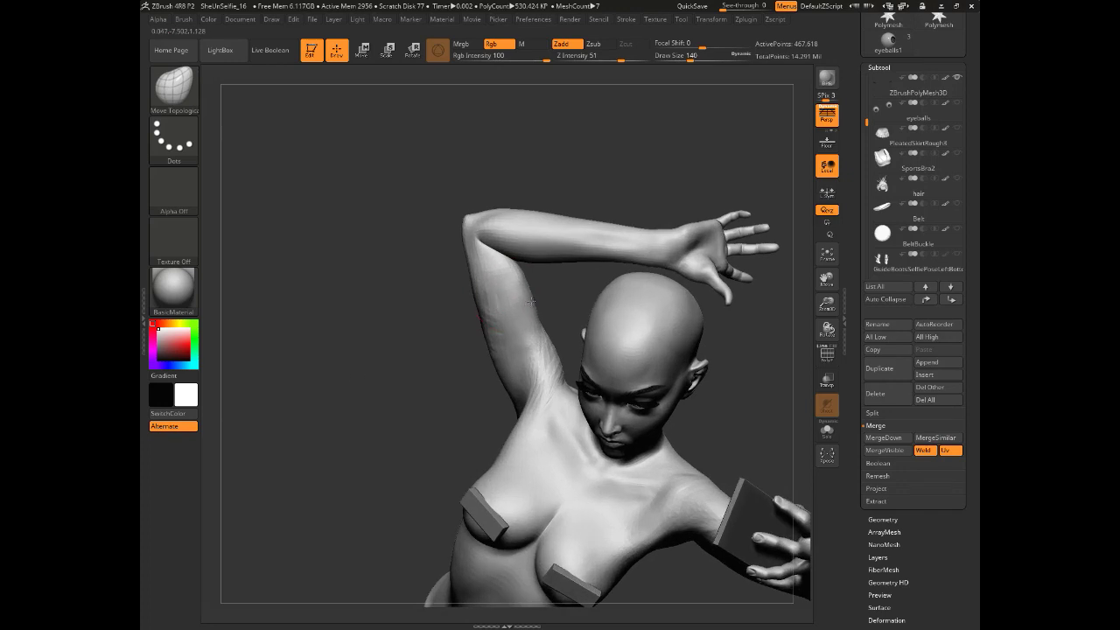
mouse_move(366, 370)
mouse_down()
mouse_move(320, 338)
mouse_move(300, 433)
mouse_move(369, 477)
mouse_move(365, 498)
mouse_move(382, 510)
mouse_move(330, 326)
mouse_move(349, 314)
mouse_move(382, 344)
mouse_up()
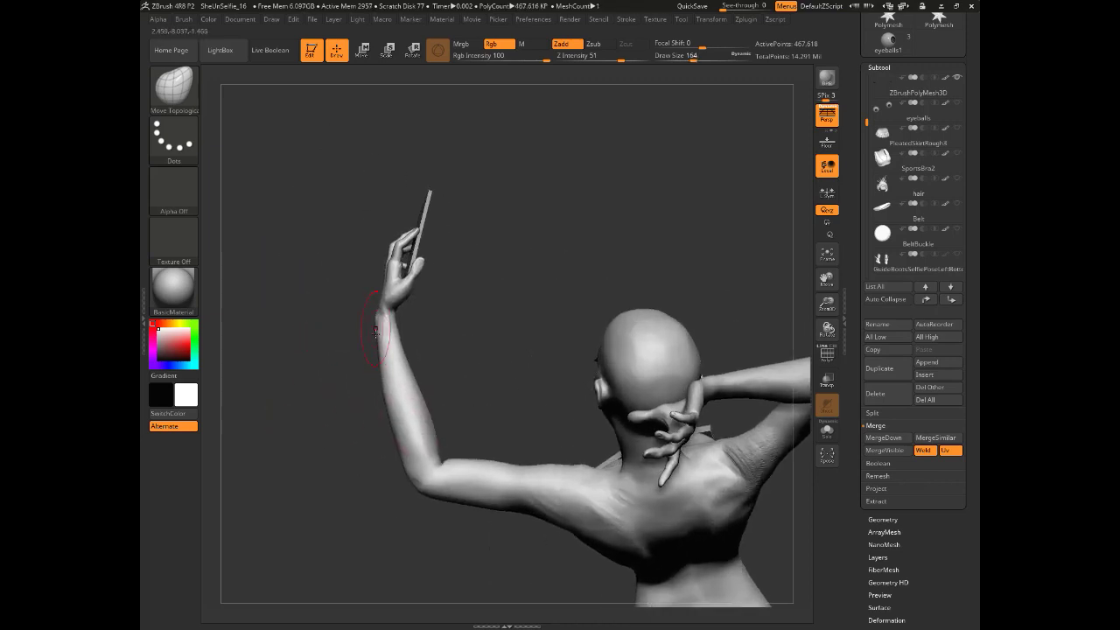